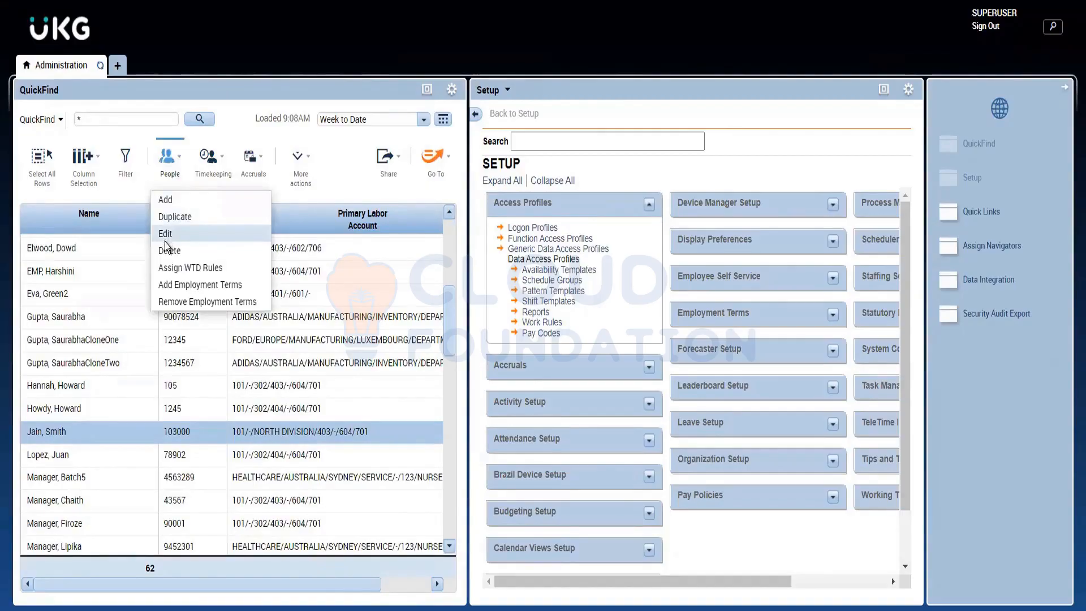
Step: Open the selected employee's record for editing and review the Access Profiles and Employee Role sections of the job assignment
{"action": "left_click", "coordinate": [164, 237]}
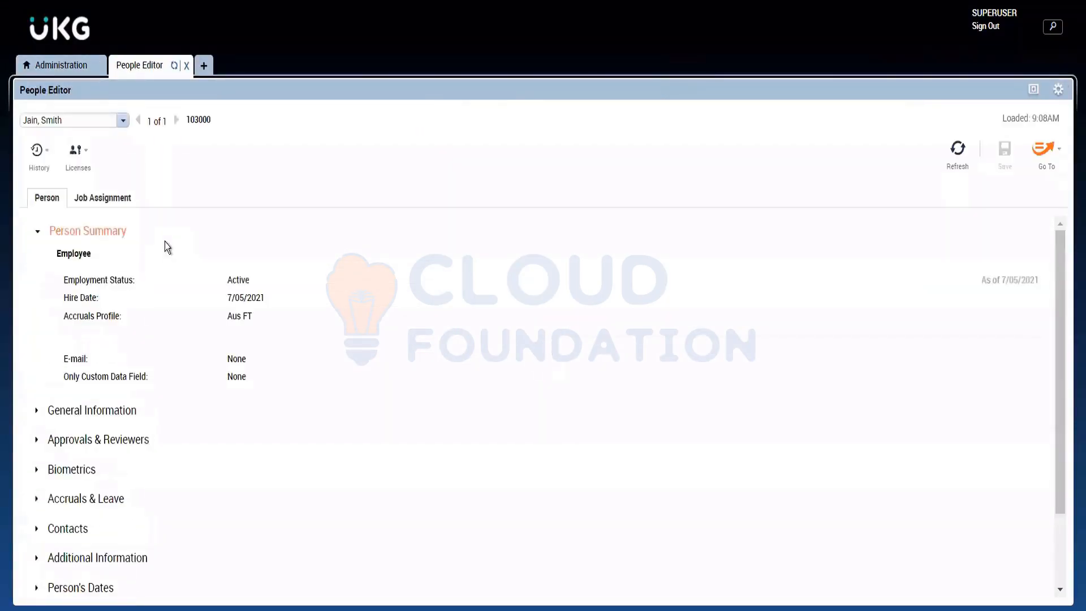
{"action": "left_click", "coordinate": [73, 233]}
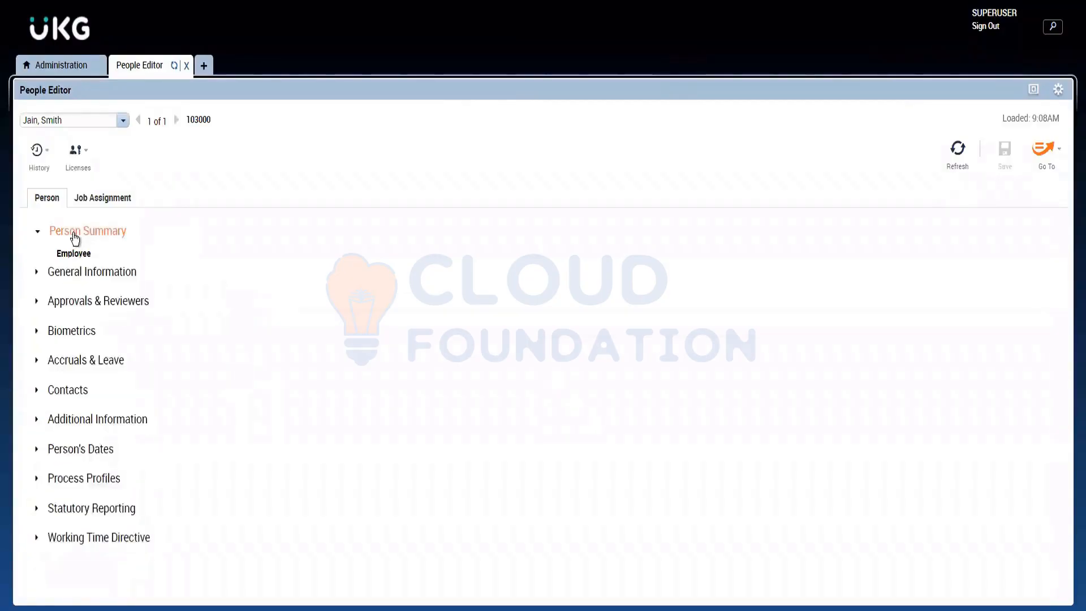
{"action": "left_click", "coordinate": [113, 203]}
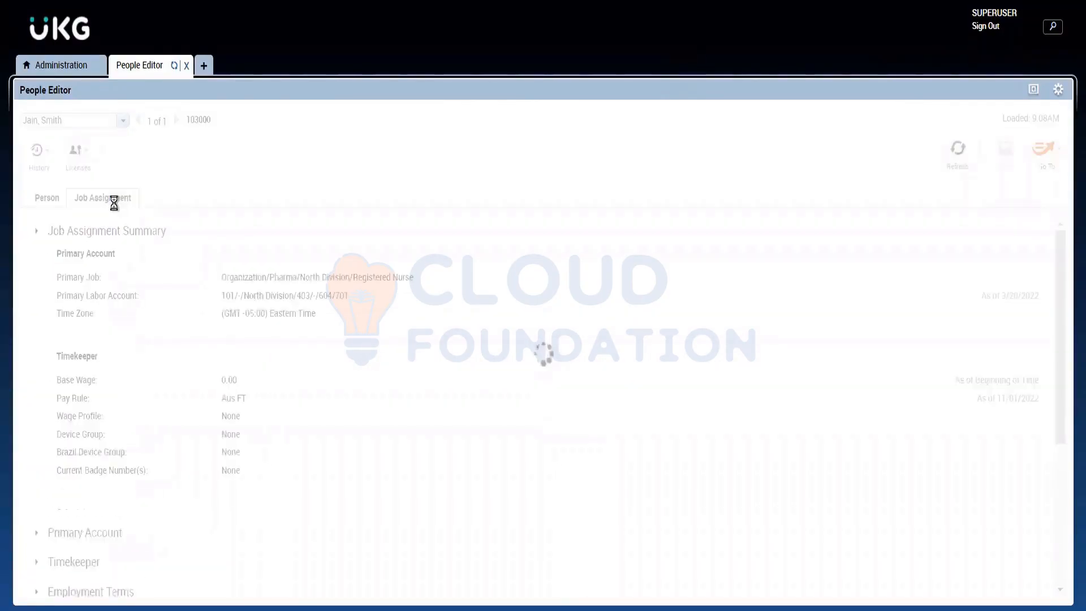
{"action": "left_click", "coordinate": [80, 233]}
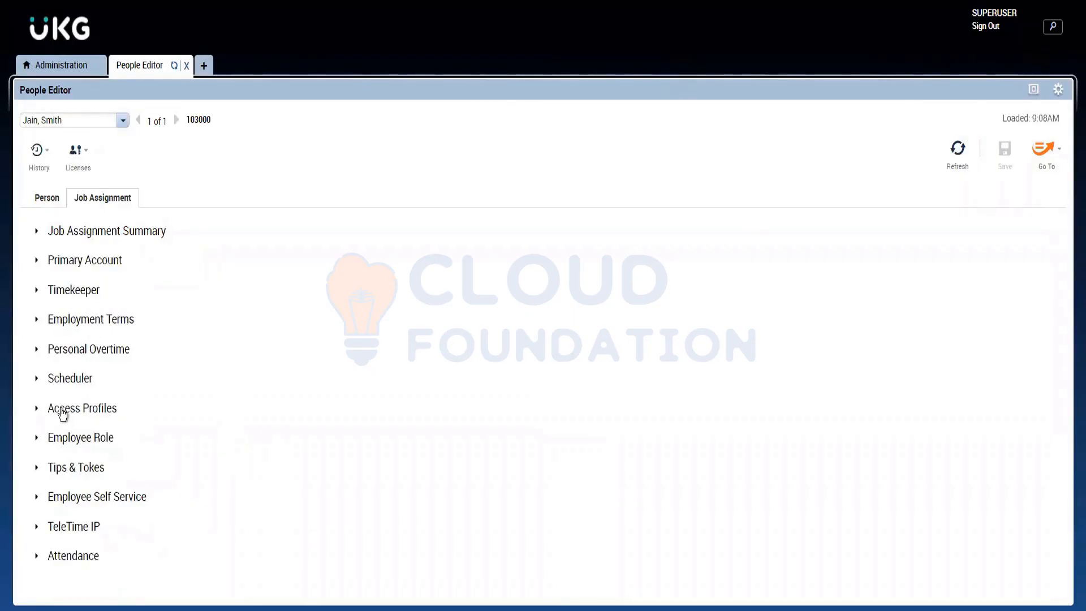
{"action": "left_click", "coordinate": [91, 412]}
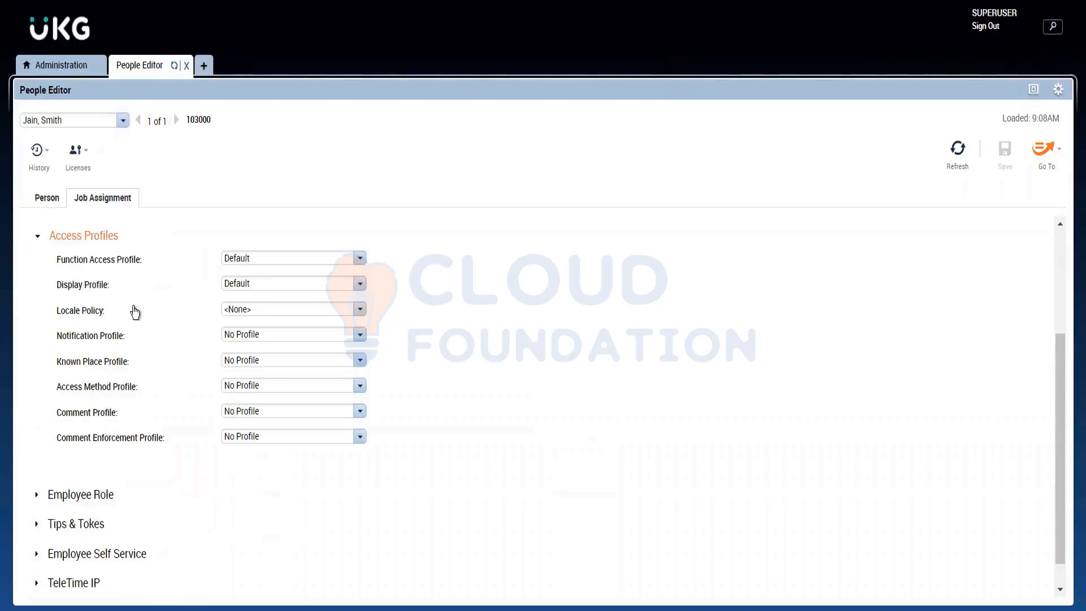
{"action": "left_click", "coordinate": [78, 498]}
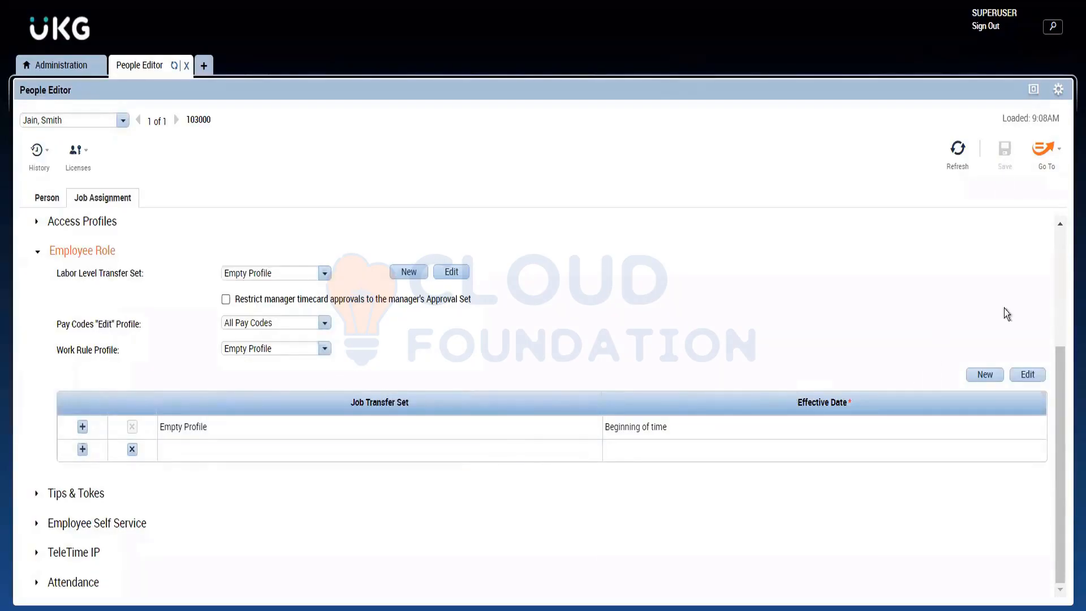
Step: Assign the Workforce Manager license to the employee and save the record
{"action": "scroll", "coordinate": [1042, 263], "scroll_direction": "up", "scroll_amount": 3}
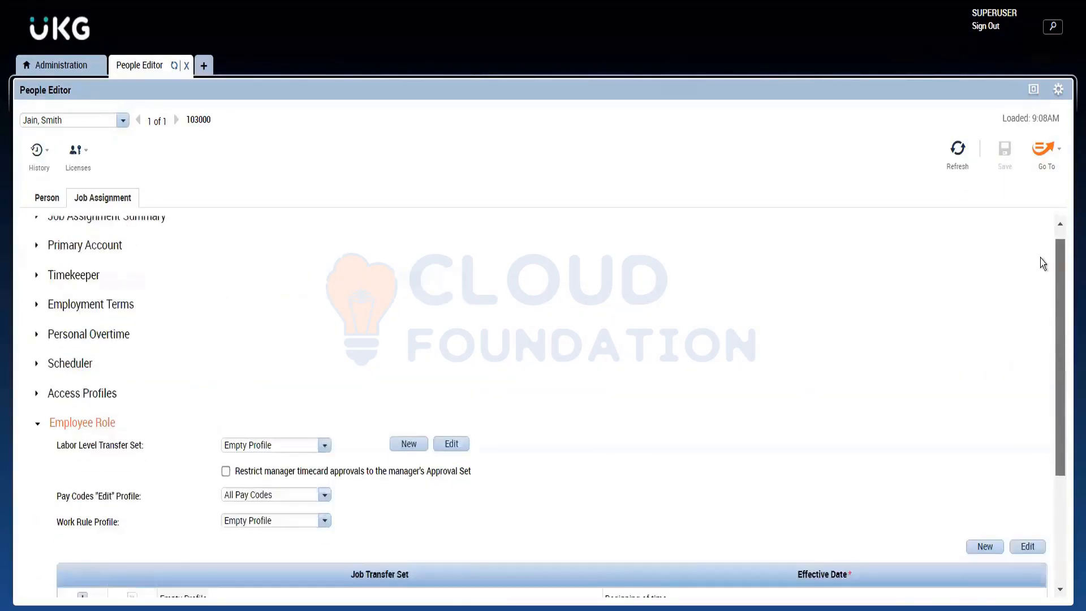
{"action": "left_click", "coordinate": [87, 167]}
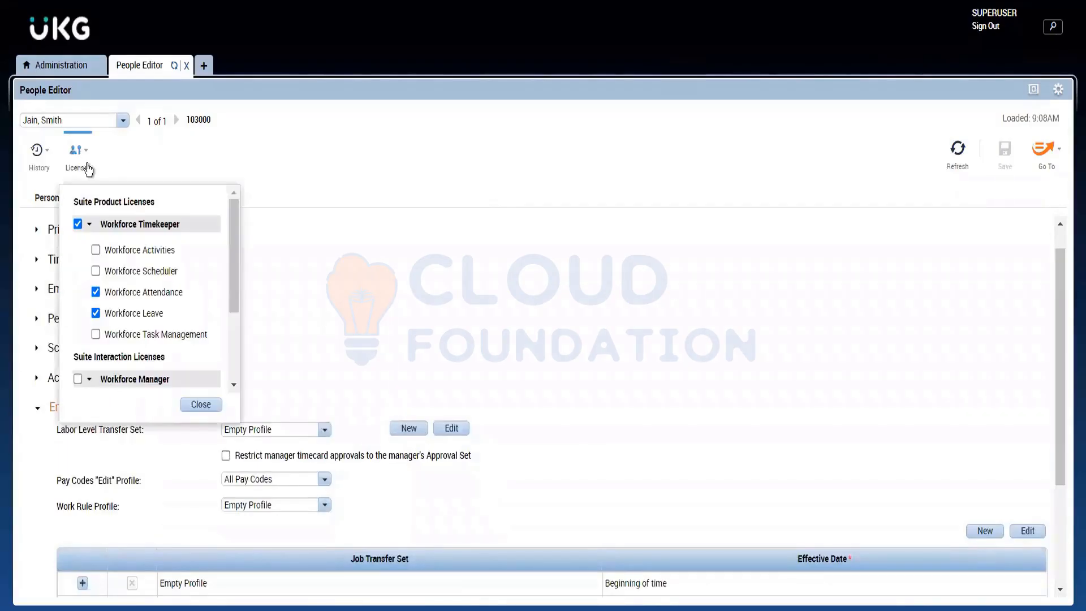
{"action": "left_click", "coordinate": [77, 380]}
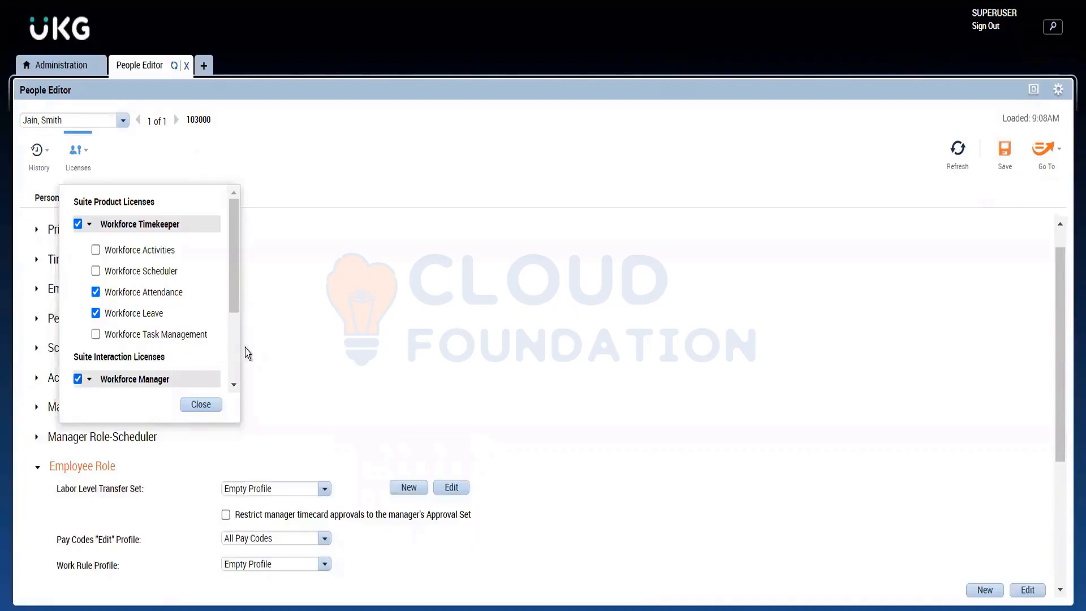
{"action": "scroll", "coordinate": [236, 348], "scroll_direction": "down", "scroll_amount": 3}
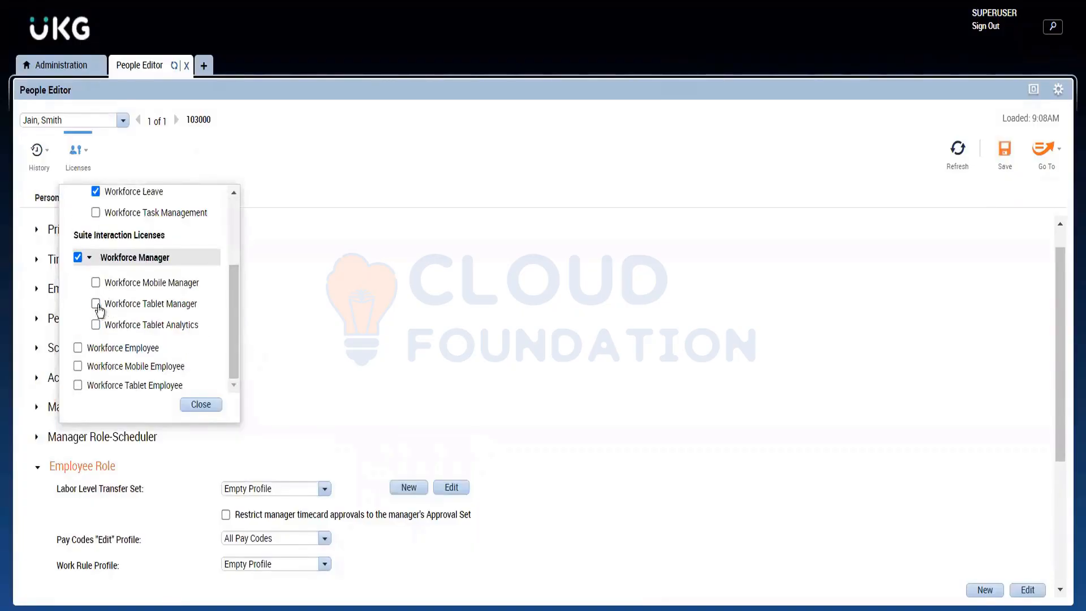
{"action": "left_click", "coordinate": [374, 297]}
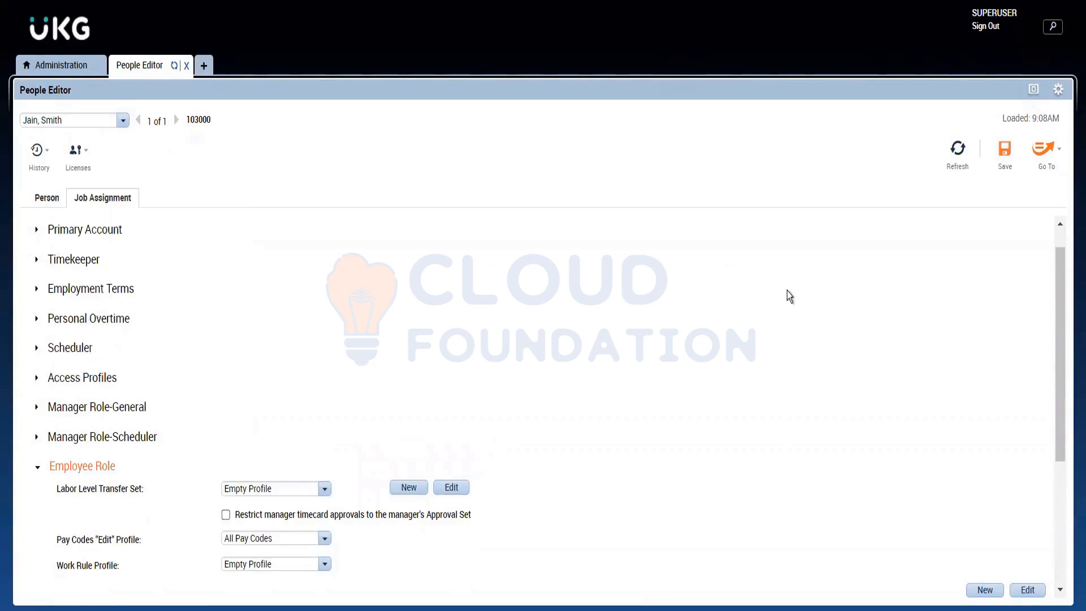
{"action": "left_click", "coordinate": [1004, 149]}
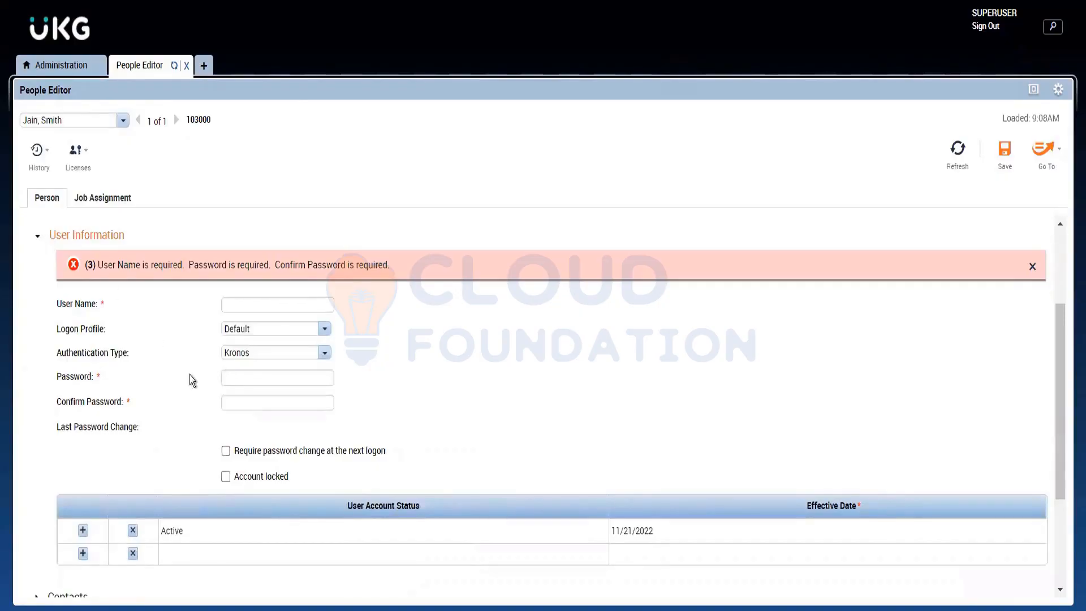
Step: Enter the account password and its confirmation in the User Information section
{"action": "left_click", "coordinate": [240, 373]}
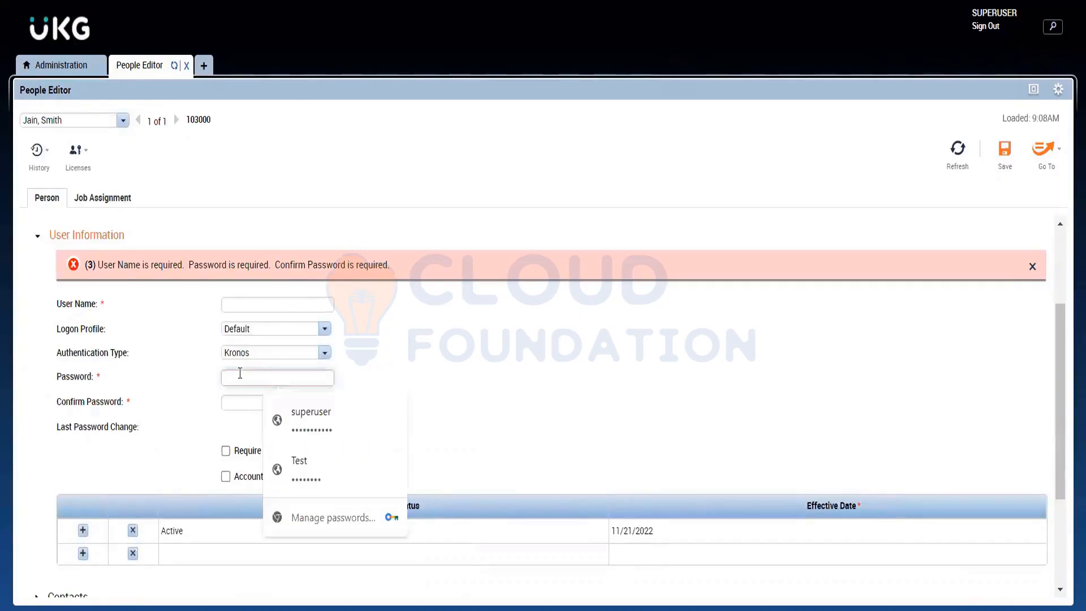
{"action": "left_click", "coordinate": [311, 481]}
{"action": "left_click", "coordinate": [266, 404]}
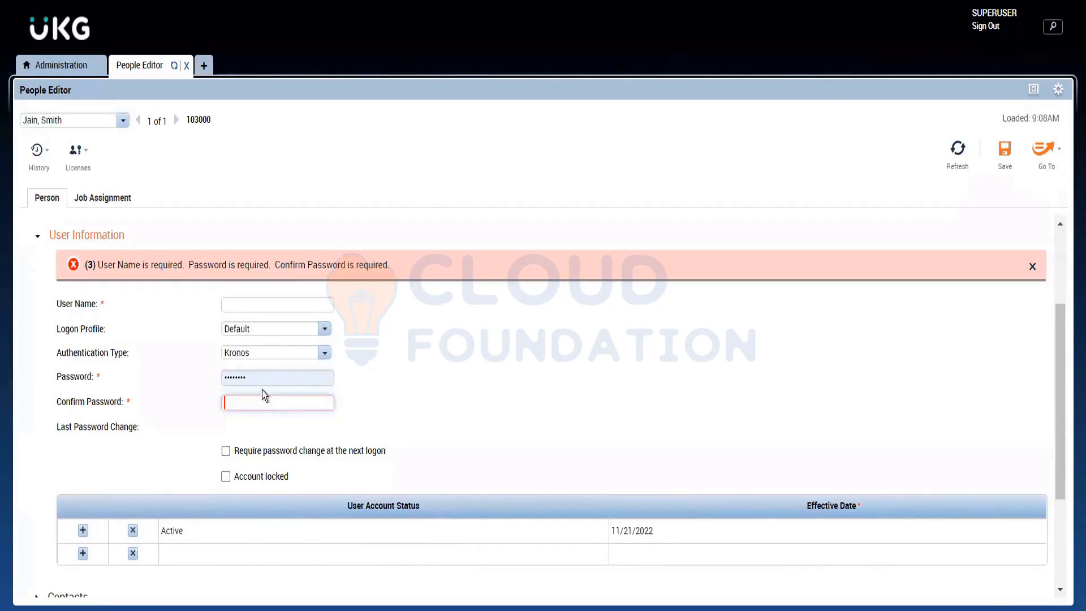
{"action": "double_click", "coordinate": [266, 383]}
{"action": "key", "text": "BackSpace"}
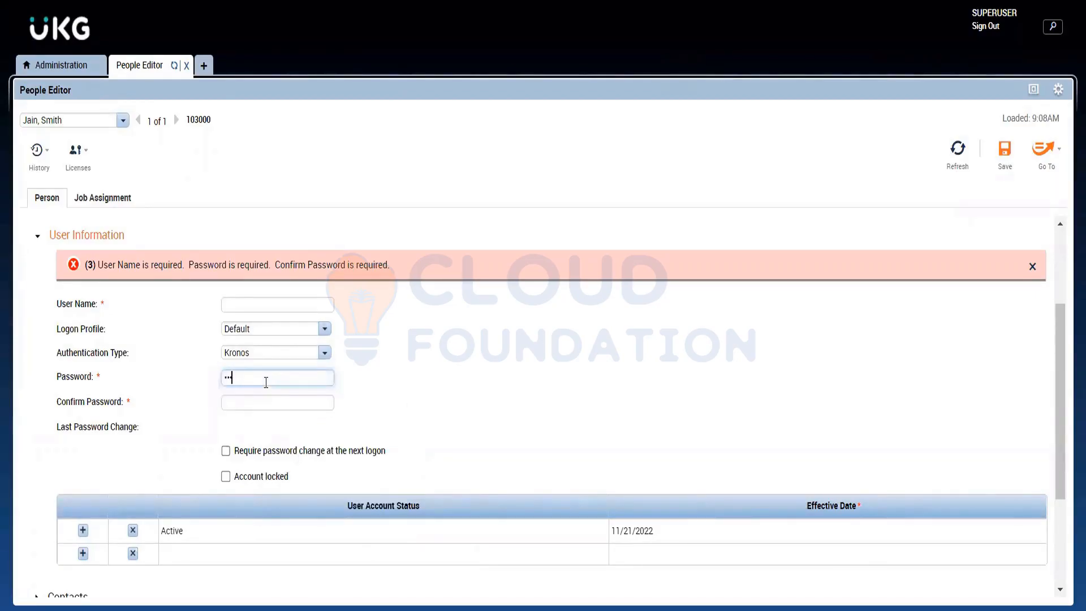
{"action": "type", "text": "•••••••"}
{"action": "left_click", "coordinate": [273, 414]}
{"action": "double_click", "coordinate": [264, 410]}
{"action": "left_click", "coordinate": [265, 405]}
{"action": "type", "text": "•"}
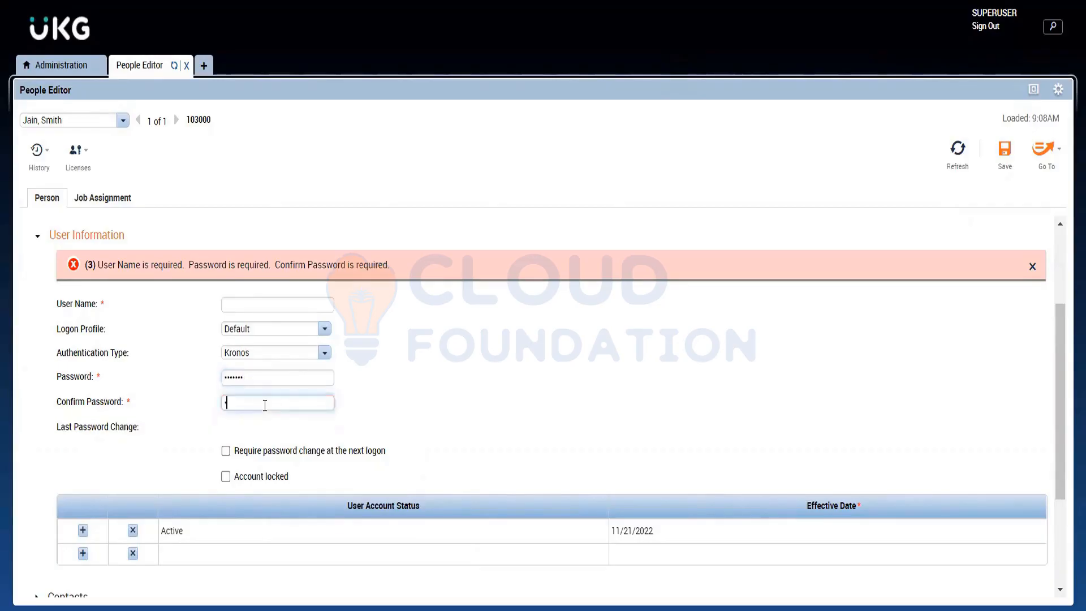
{"action": "type", "text": "•••••••"}
Step: Enter the employee's ID number as the user name and try to save the record
{"action": "left_click", "coordinate": [85, 150]}
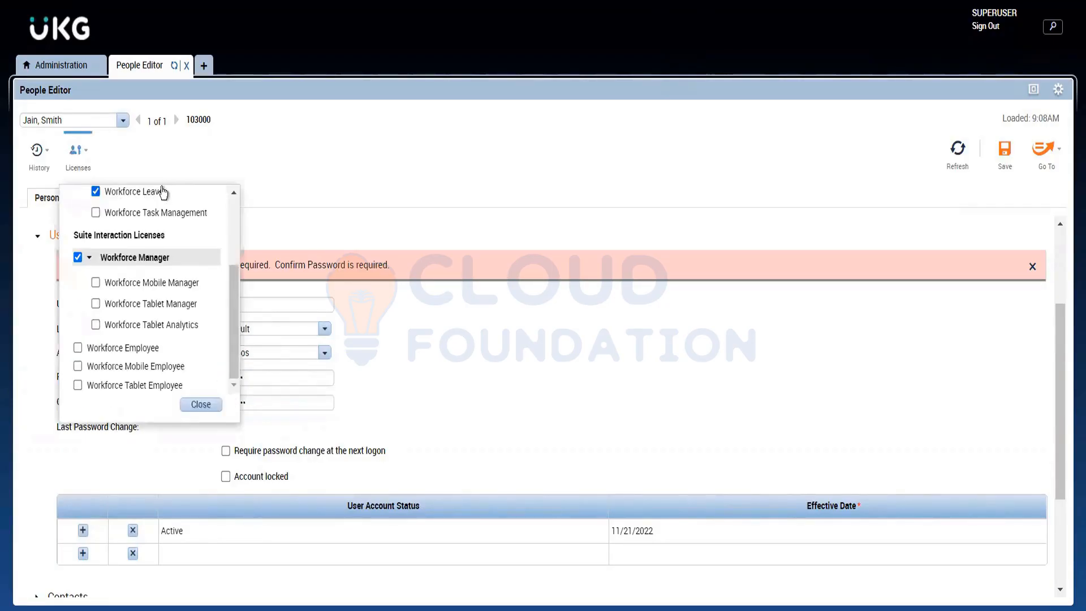
{"action": "left_click", "coordinate": [314, 154]}
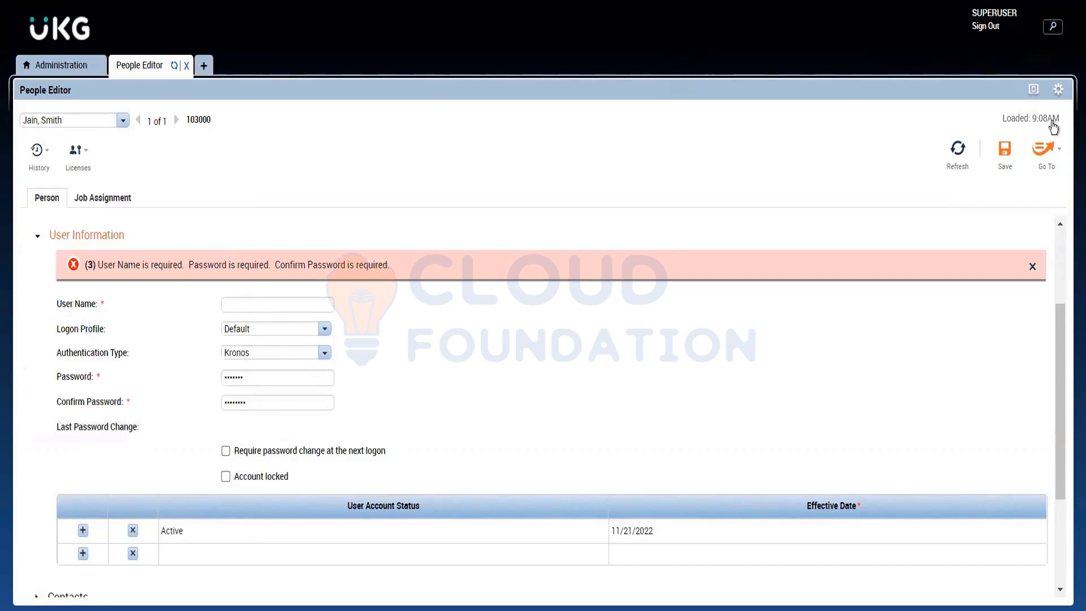
{"action": "left_click", "coordinate": [1002, 169]}
{"action": "left_click", "coordinate": [228, 305]}
{"action": "type", "text": "10"}
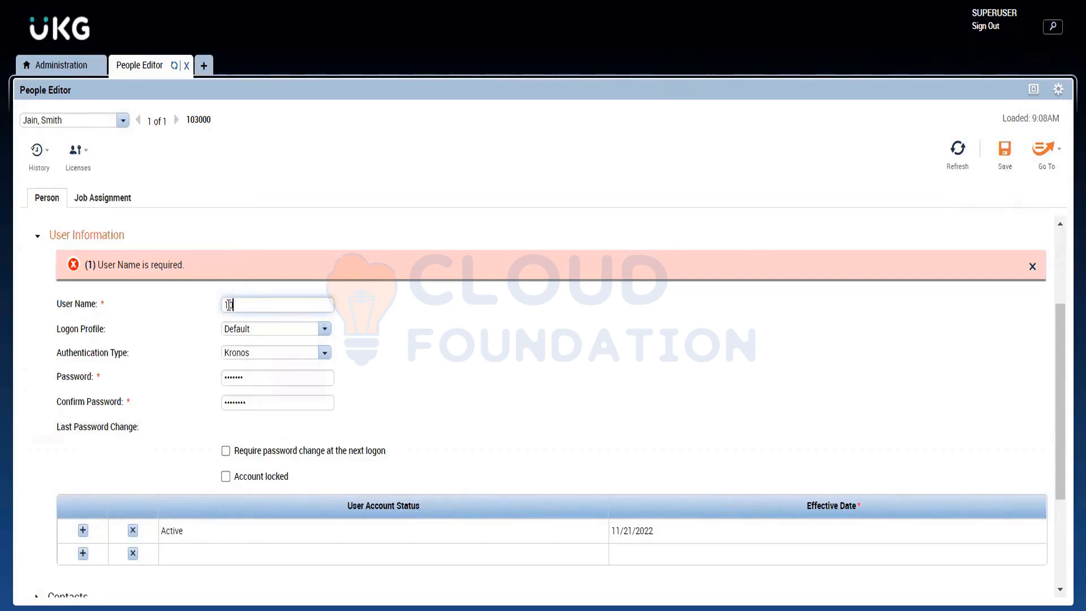
{"action": "type", "text": "3000"}
{"action": "left_click", "coordinate": [999, 160]}
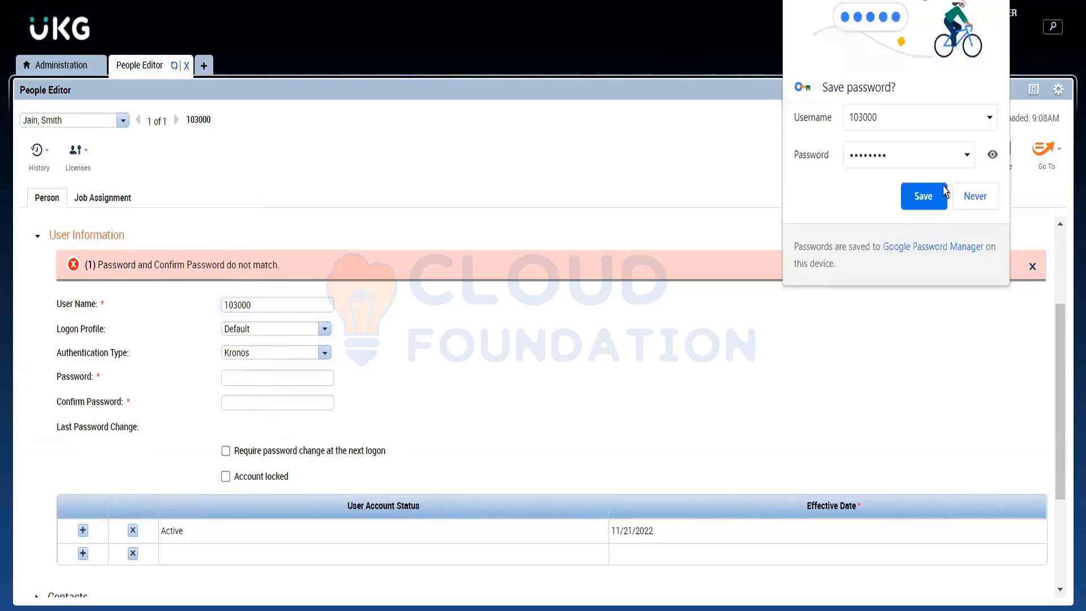
{"action": "left_click", "coordinate": [734, 138]}
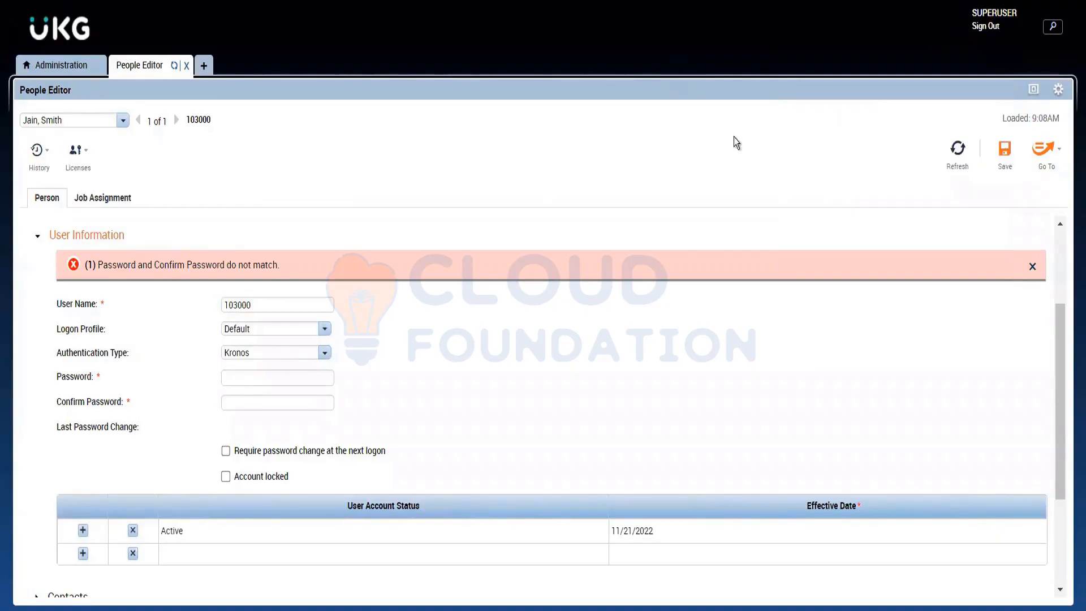
{"action": "left_click", "coordinate": [1015, 153]}
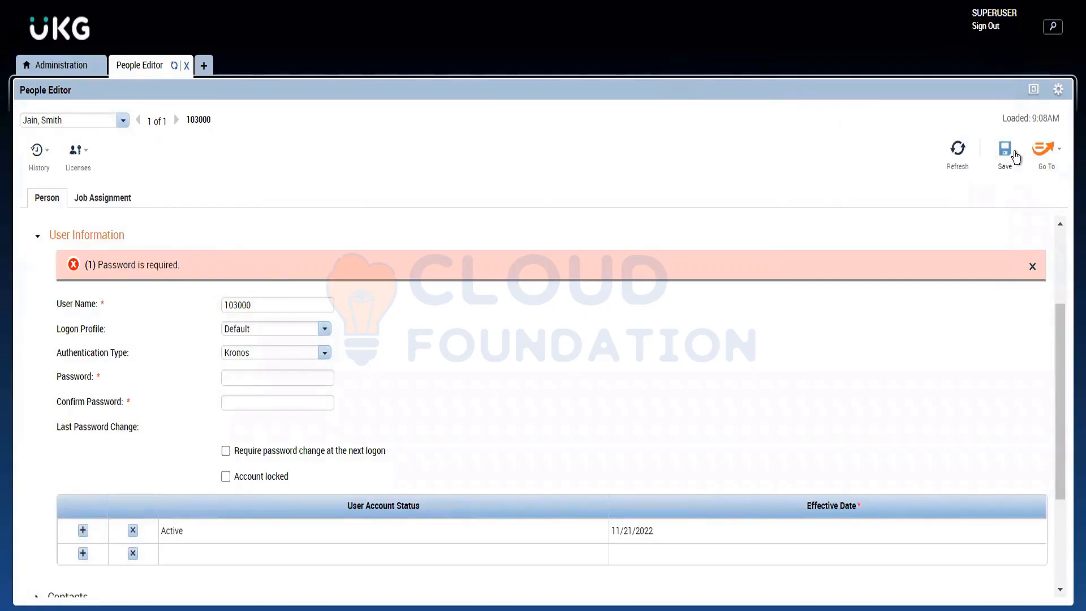
Step: Enter the account password again, repeat it as confirmation, and try to save the record
{"action": "left_click", "coordinate": [249, 383]}
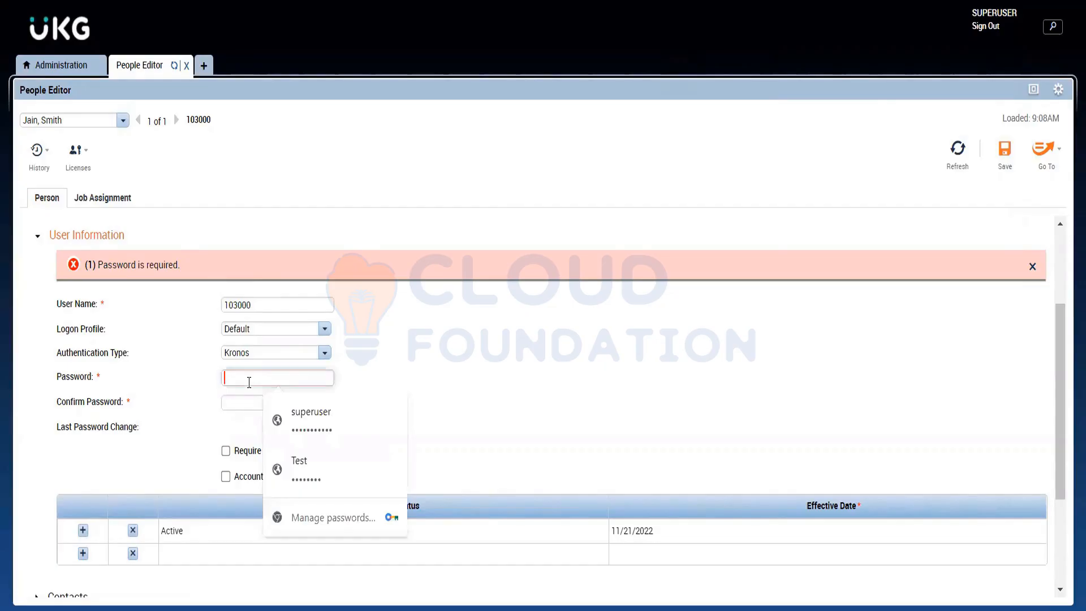
{"action": "type", "text": "•"}
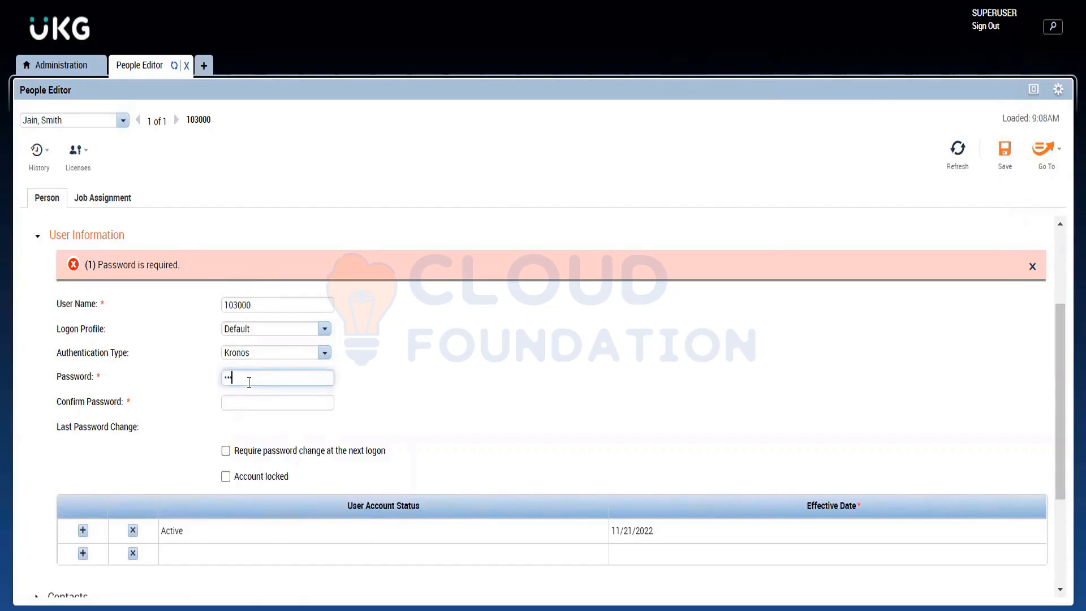
{"action": "type", "text": "•••••"}
{"action": "left_click", "coordinate": [252, 407]}
{"action": "type", "text": "•"}
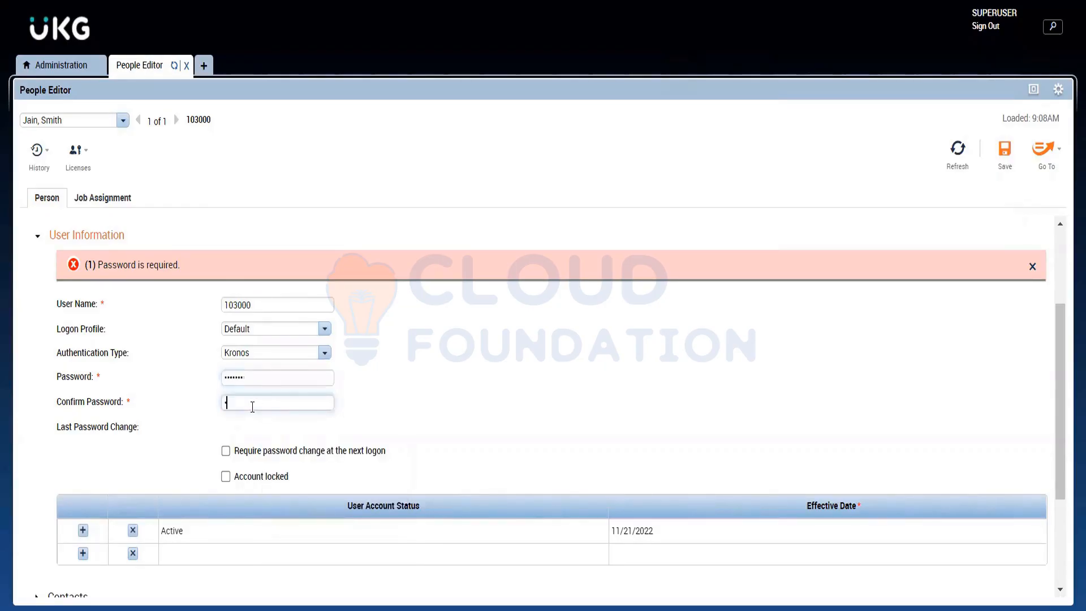
{"action": "key", "text": "BackSpace"}
{"action": "type", "text": "•••••••"}
{"action": "left_click", "coordinate": [1006, 164]}
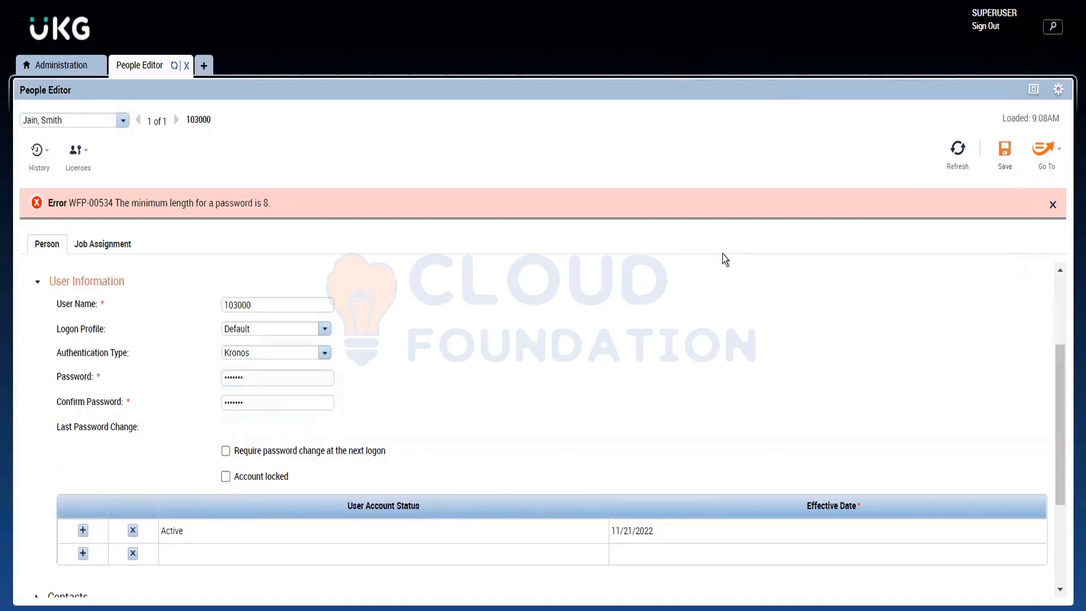
Step: Lengthen the password and its confirmation by one character and save the record
{"action": "double_click", "coordinate": [262, 379]}
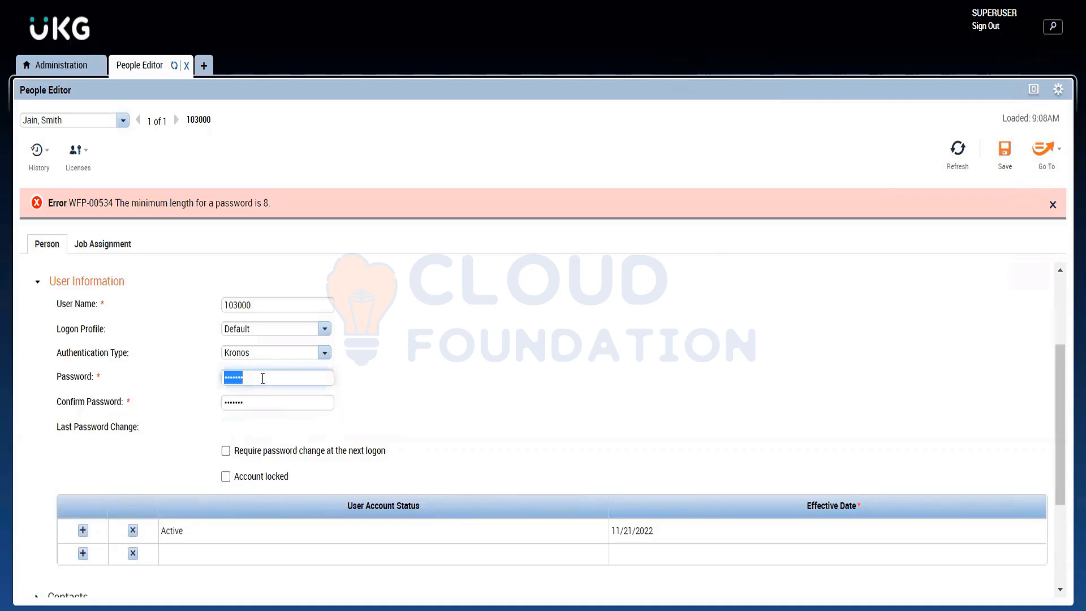
{"action": "left_click", "coordinate": [262, 378]}
{"action": "type", "text": "1"}
{"action": "double_click", "coordinate": [254, 403]}
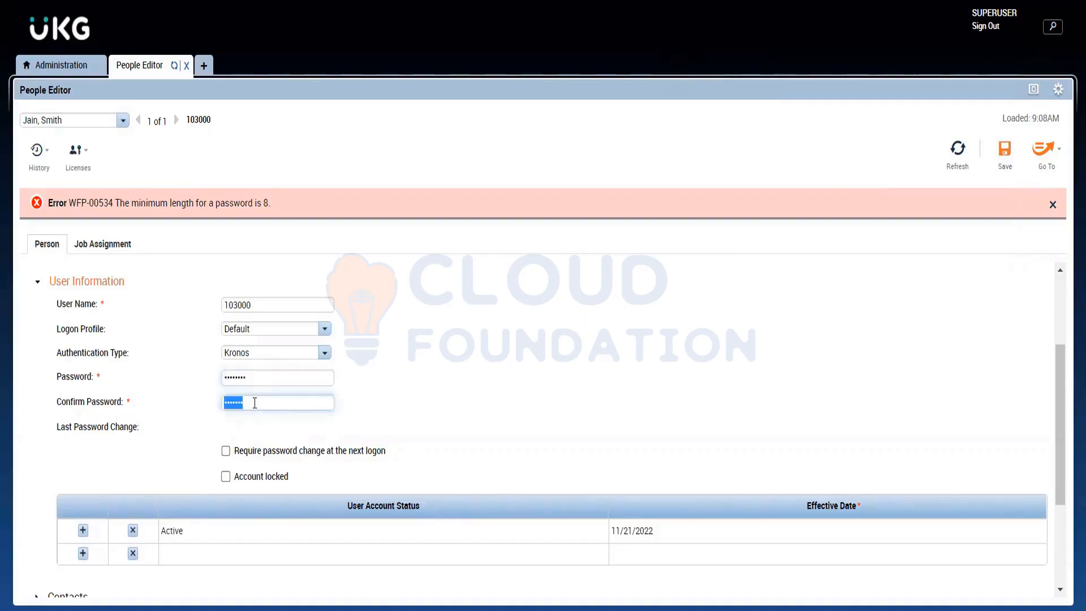
{"action": "left_click", "coordinate": [254, 402]}
{"action": "type", "text": "1"}
{"action": "left_click", "coordinate": [998, 144]}
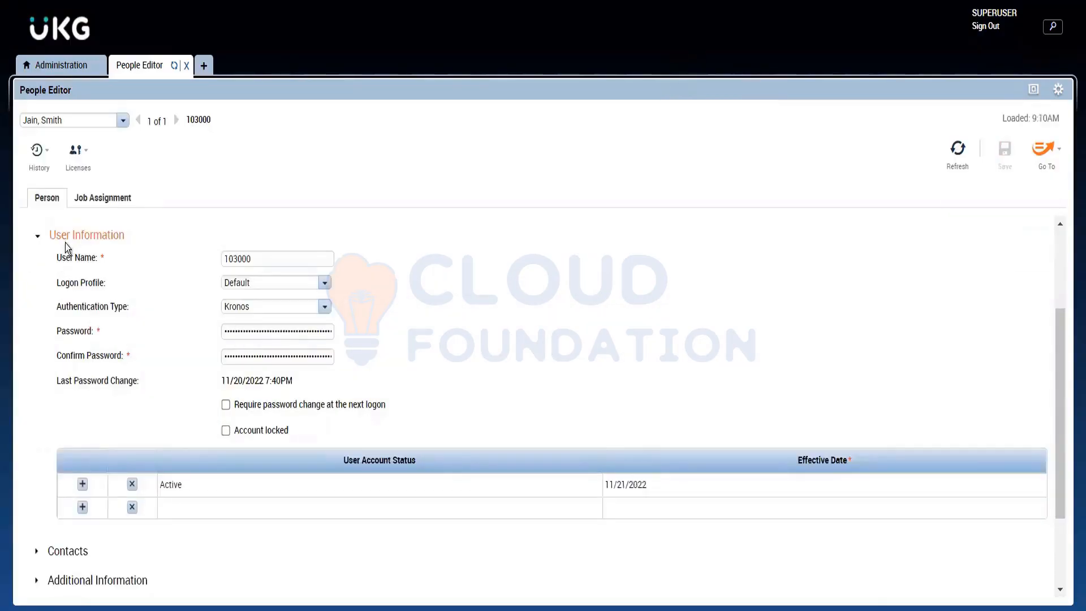
Step: Save the login in the browser, collapse Employee Role in the job assignment and expand the Manager Role-General settings
{"action": "left_click", "coordinate": [112, 199]}
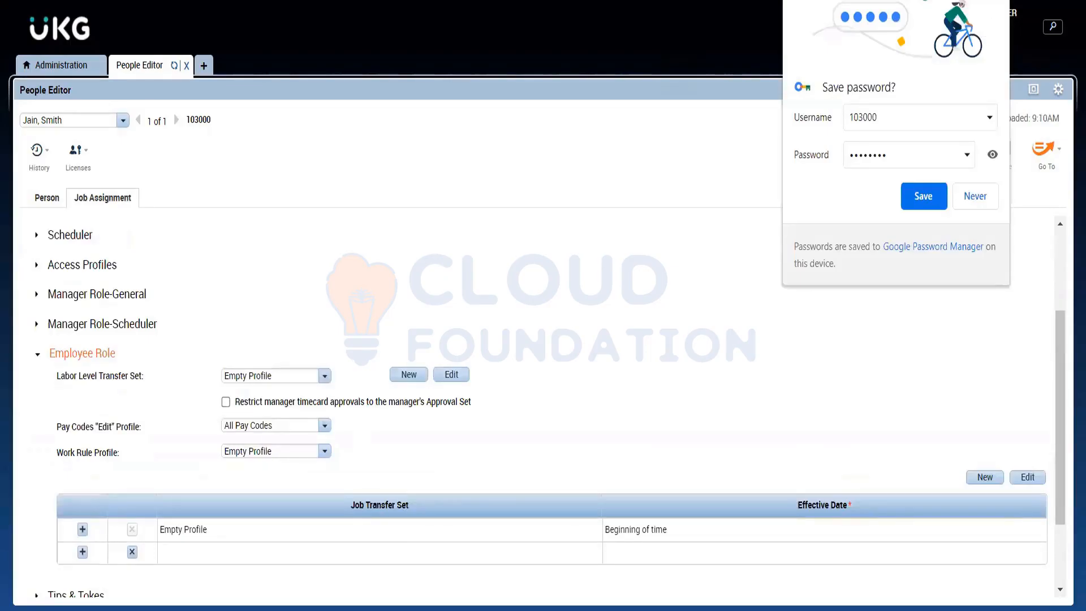
{"action": "left_click", "coordinate": [924, 195]}
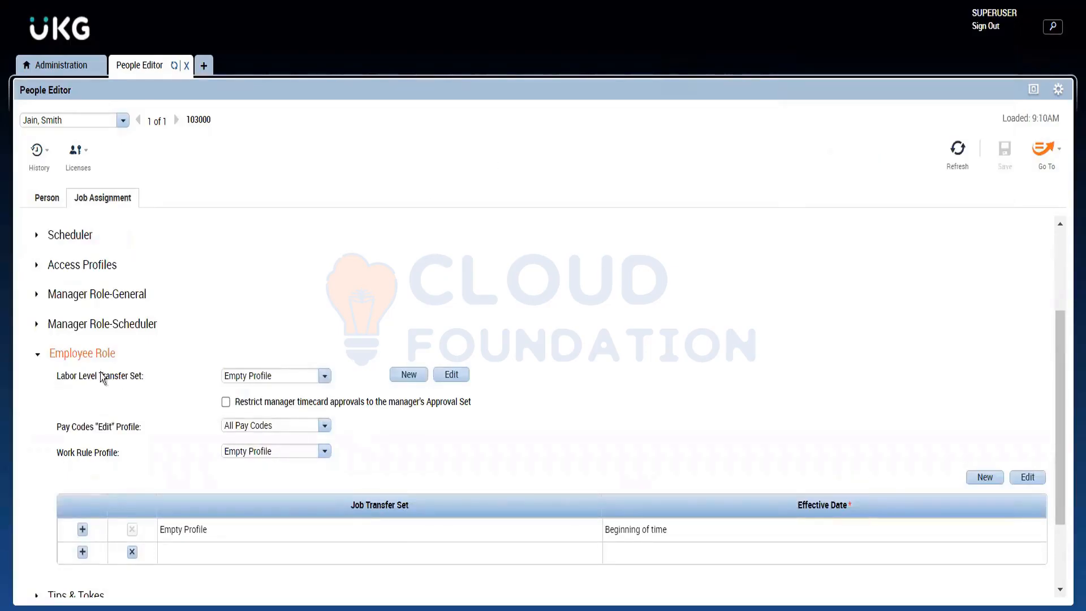
{"action": "left_click", "coordinate": [79, 356]}
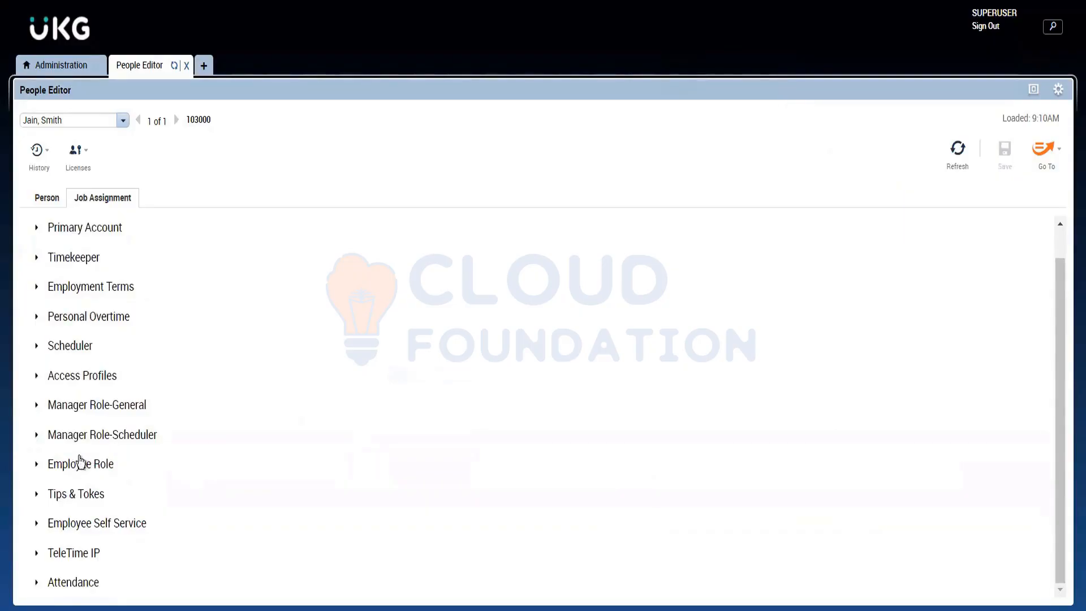
{"action": "left_click", "coordinate": [104, 406]}
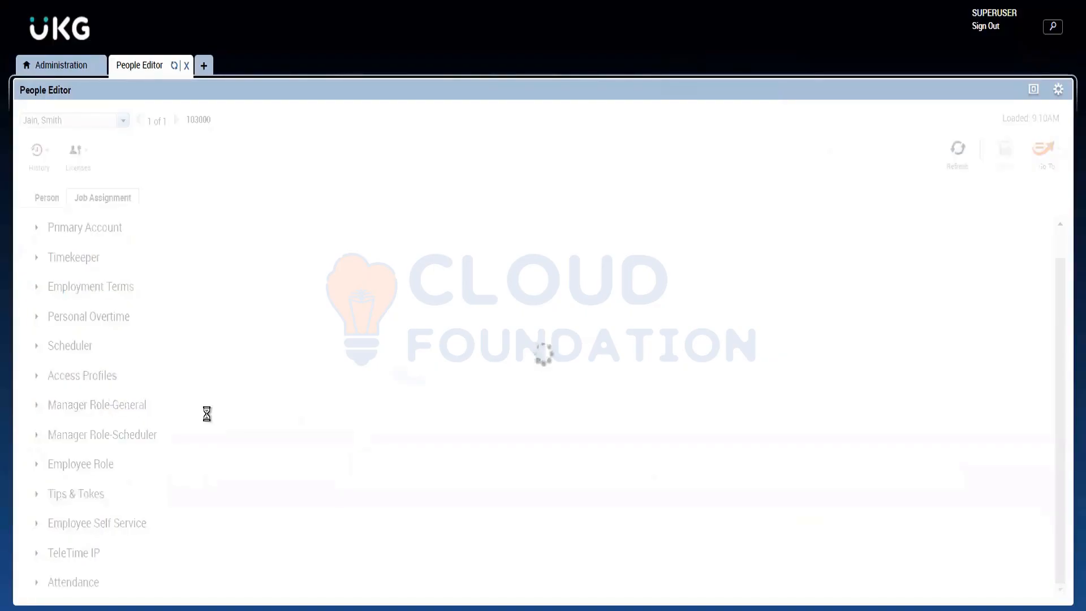
{"action": "scroll", "coordinate": [148, 316], "scroll_direction": "down", "scroll_amount": 1}
{"action": "left_click_drag", "start_coordinate": [130, 307], "coordinate": [134, 329]}
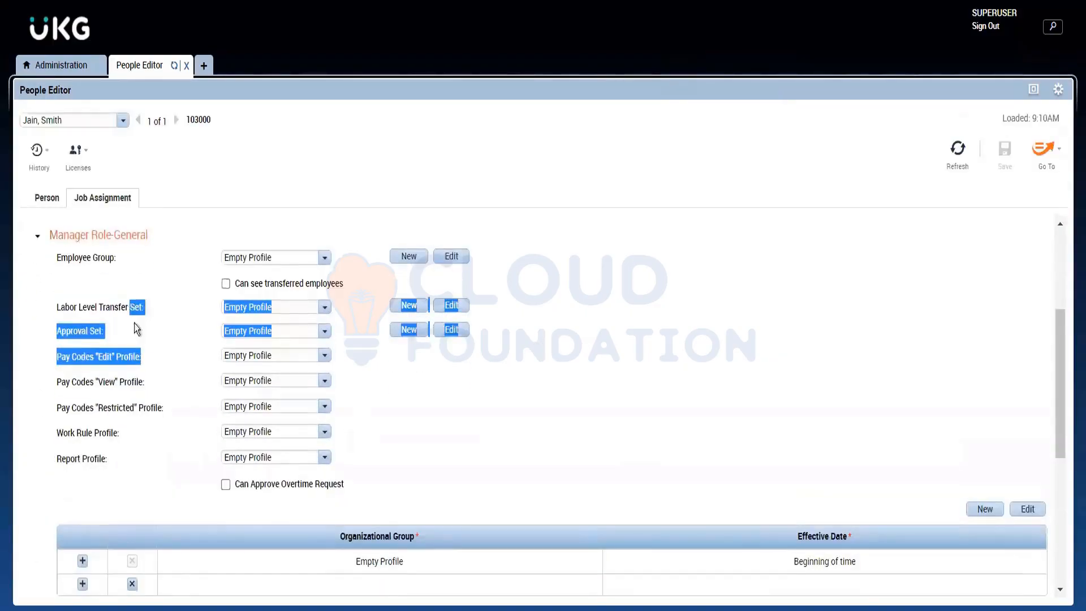
{"action": "left_click", "coordinate": [151, 351]}
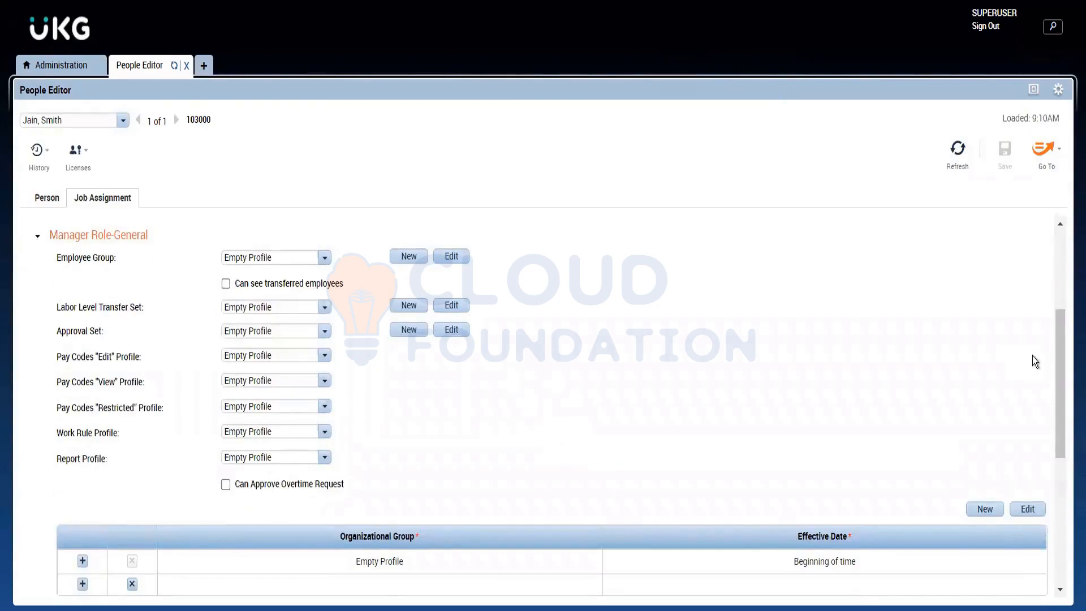
Step: Review the Manager Role-General settings, from Employee Group through the organizational group and job transfer set tables
{"action": "left_click_drag", "start_coordinate": [1058, 368], "coordinate": [1055, 340]}
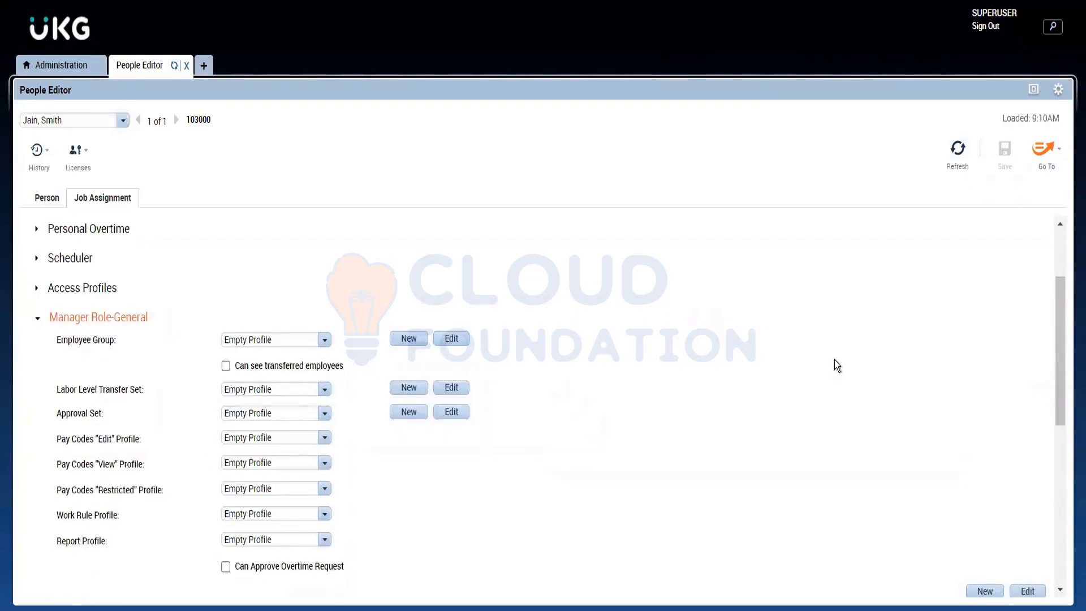
{"action": "left_click_drag", "start_coordinate": [1058, 328], "coordinate": [1047, 407]}
{"action": "scroll", "coordinate": [1047, 406], "scroll_direction": "down", "scroll_amount": 5}
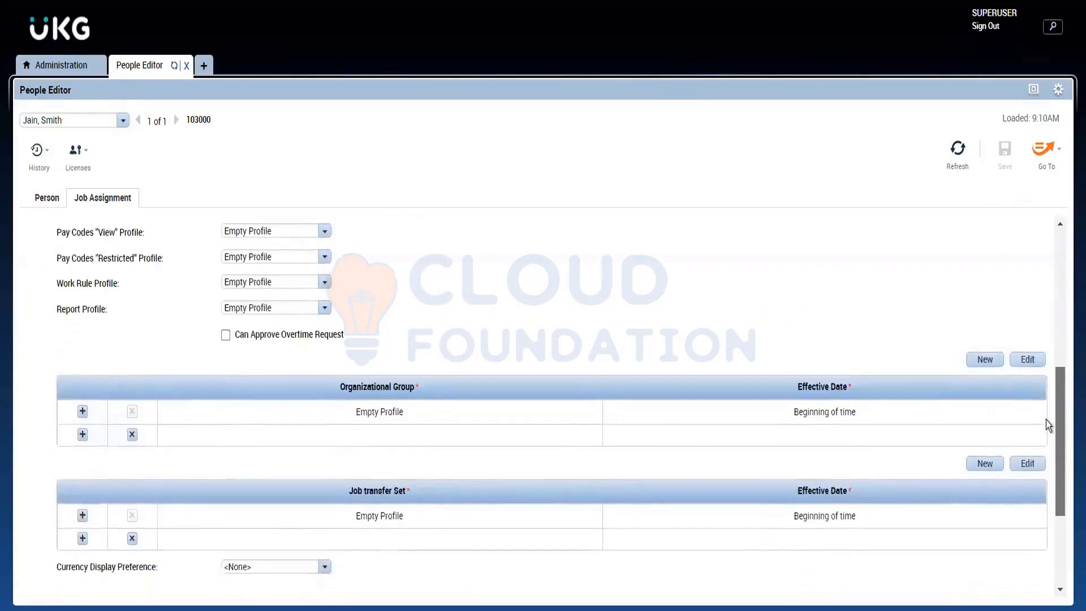
{"action": "scroll", "coordinate": [1042, 390], "scroll_direction": "up", "scroll_amount": 6}
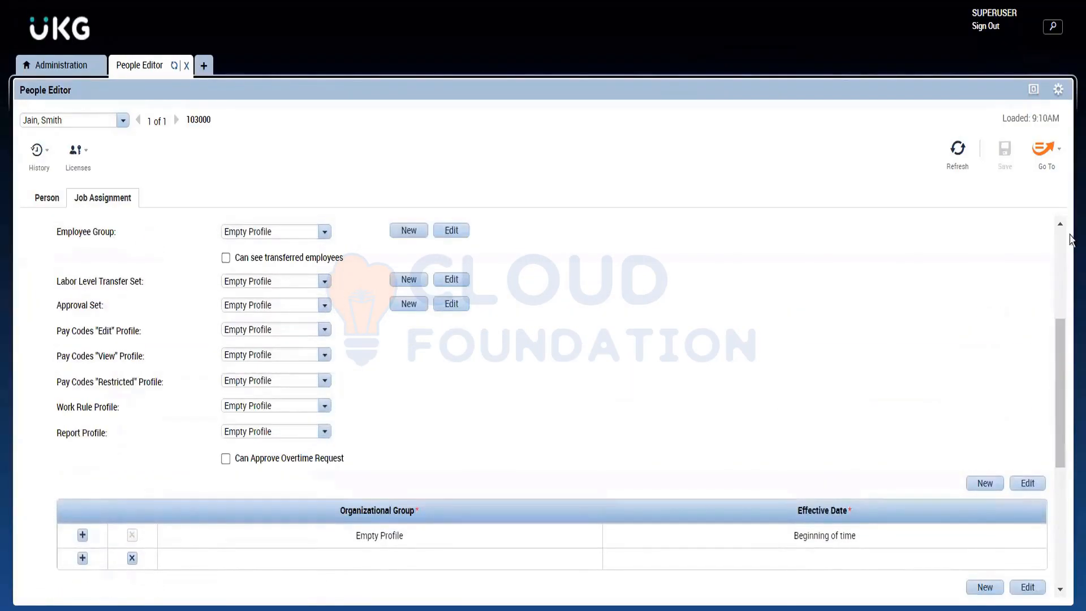
{"action": "scroll", "coordinate": [1061, 229], "scroll_direction": "up", "scroll_amount": 4}
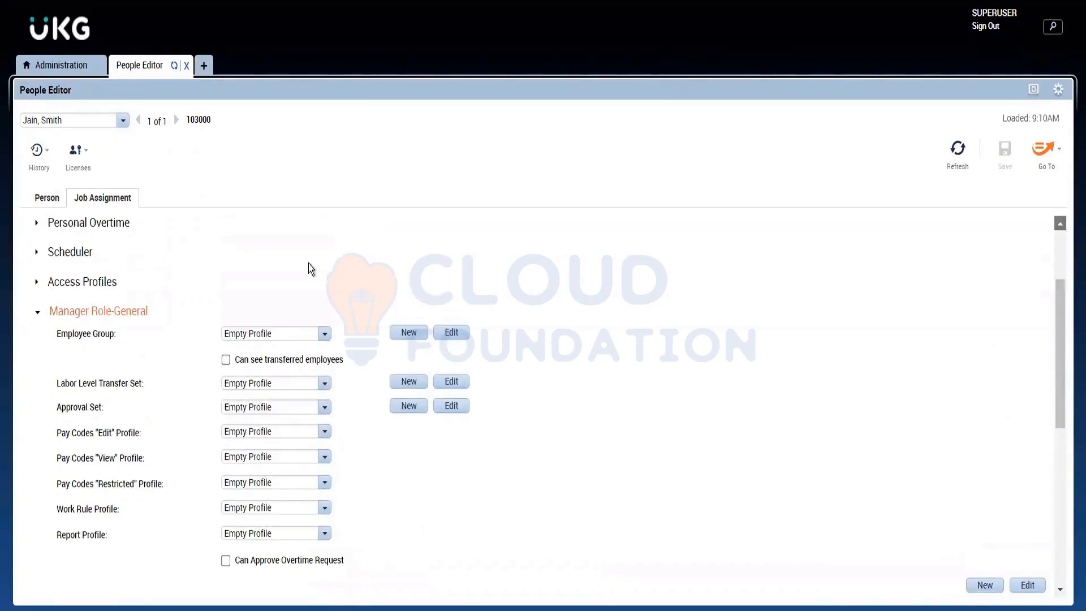
Step: Expand Access Profiles in the job assignment and highlight the Generic Data Access Profiles heading
{"action": "left_click", "coordinate": [59, 289]}
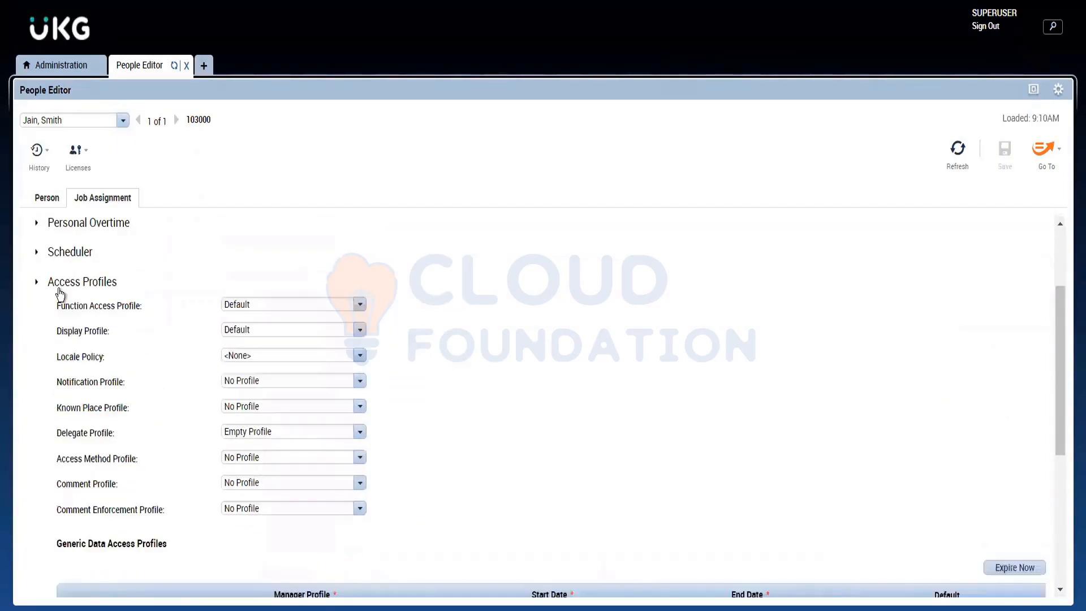
{"action": "scroll", "coordinate": [102, 396], "scroll_direction": "down", "scroll_amount": 2}
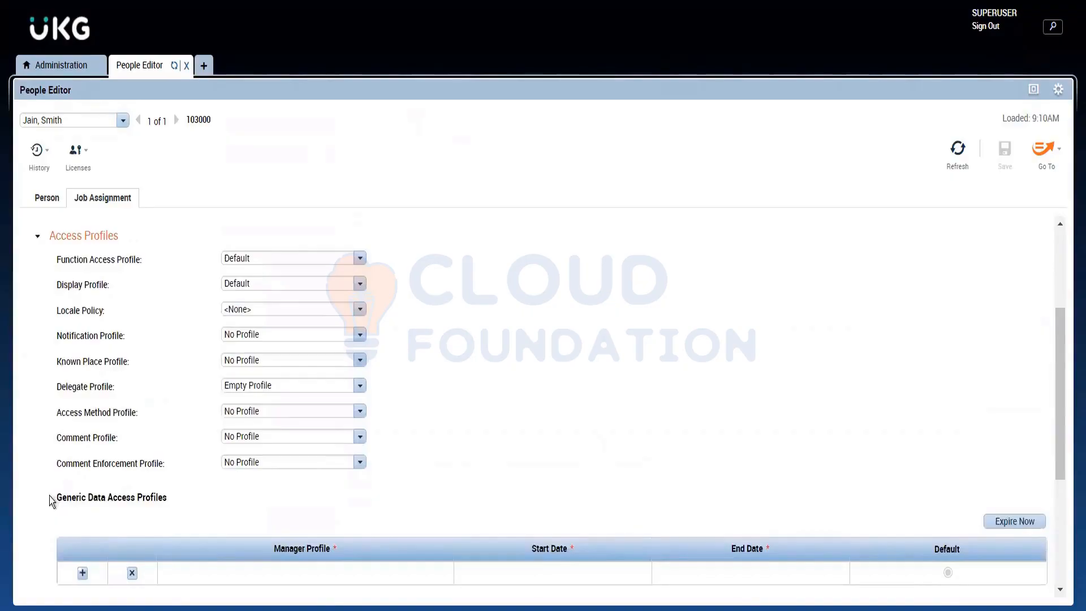
{"action": "left_click_drag", "start_coordinate": [52, 499], "coordinate": [173, 504]}
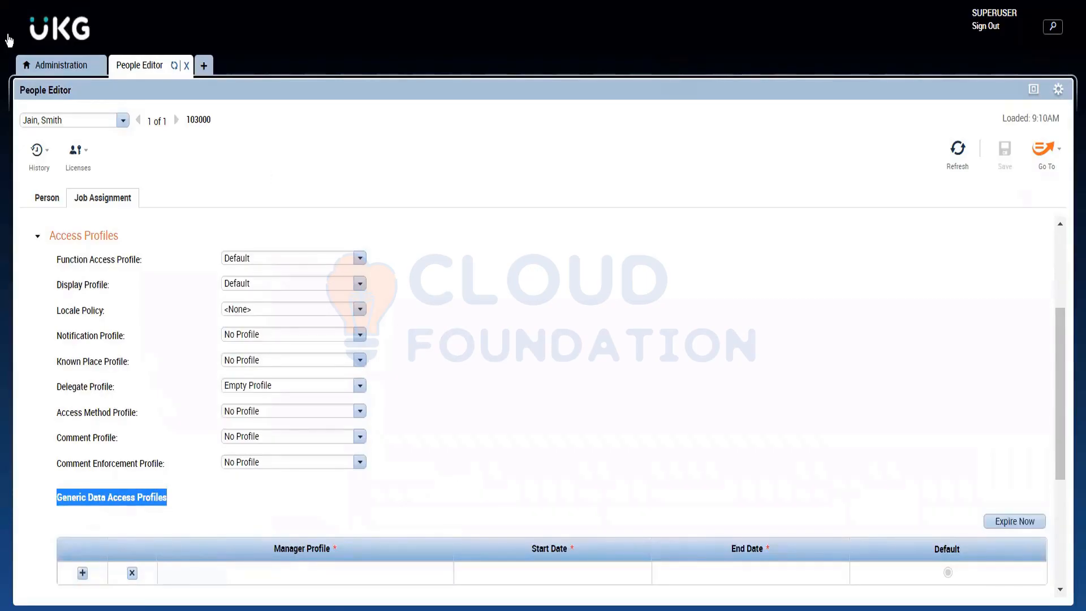
Step: Find Generic Data Access Profiles in the Administration setup, enlarge the Setup widget and open the Pay Codes data access profiles
{"action": "left_click", "coordinate": [41, 68]}
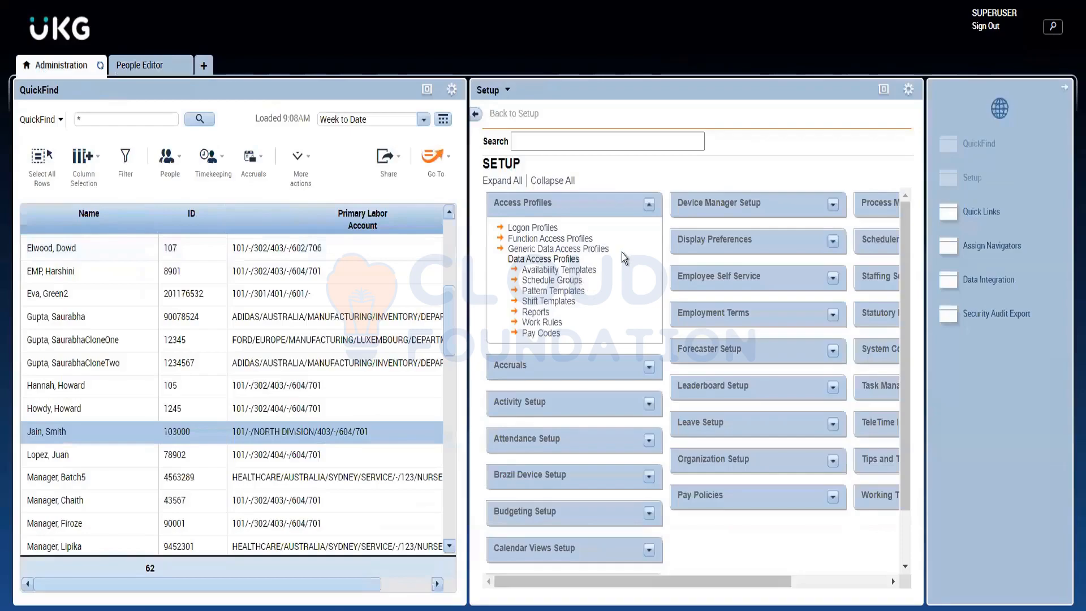
{"action": "left_click_drag", "start_coordinate": [610, 249], "coordinate": [509, 257]}
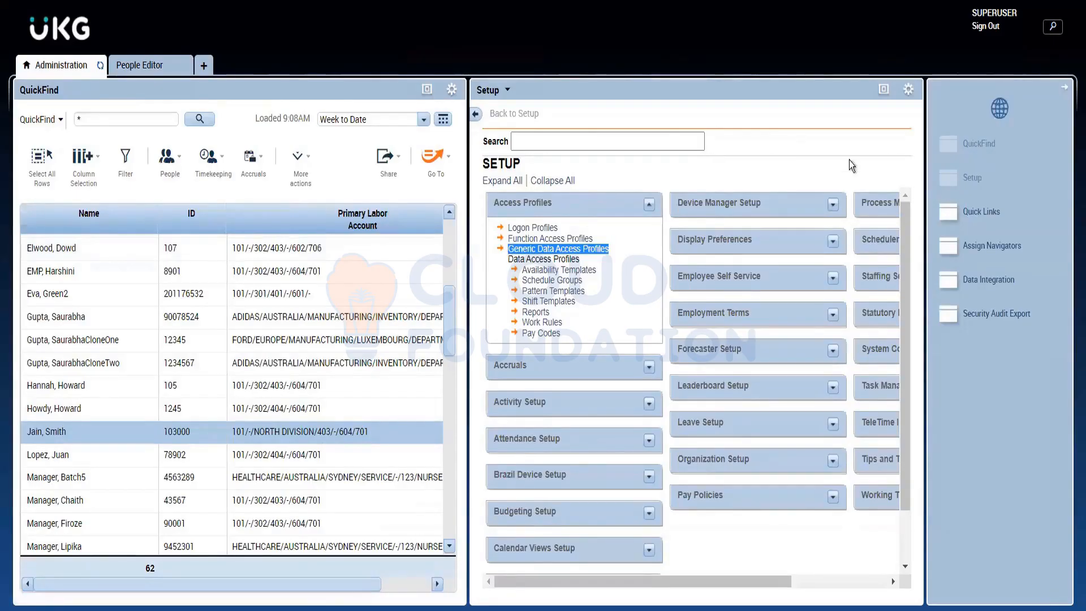
{"action": "left_click", "coordinate": [879, 89]}
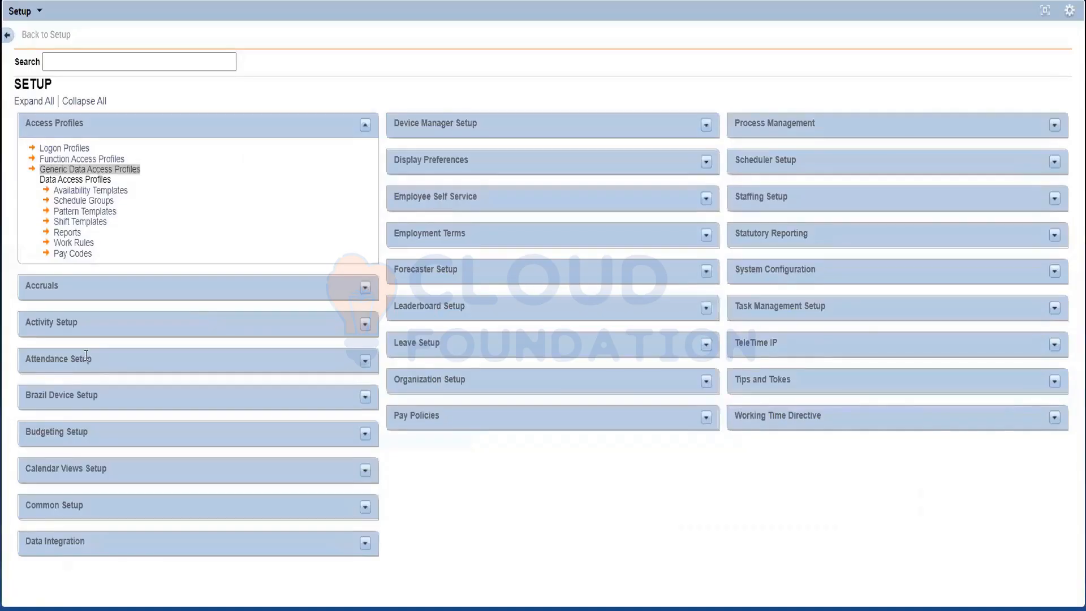
{"action": "left_click", "coordinate": [59, 255]}
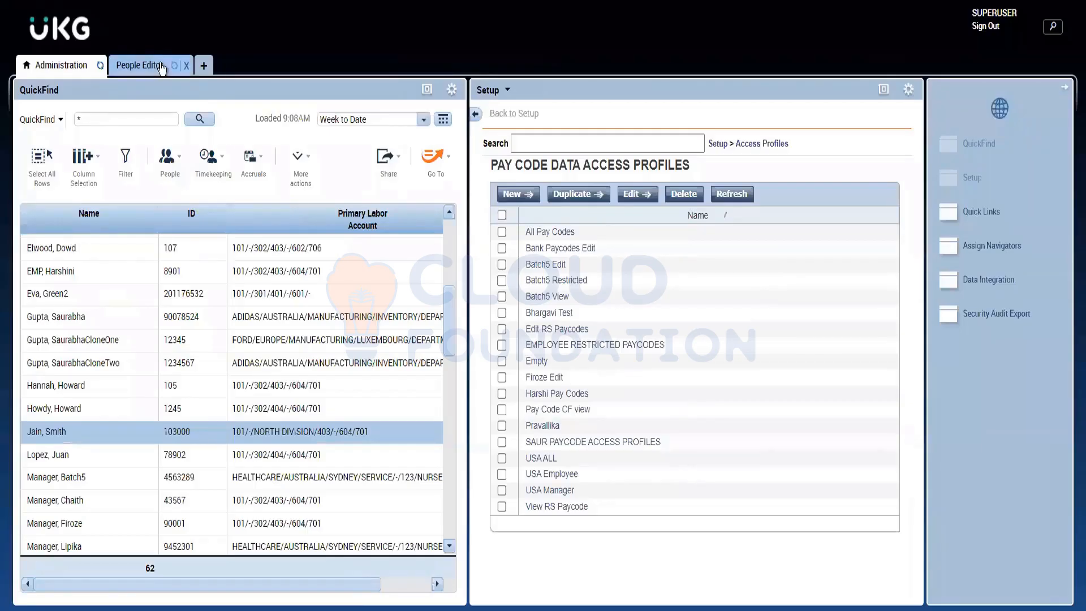
Step: Return to the People Editor, collapse Access Profiles and view the Pay Codes "Edit" Profile options under Employee Role
{"action": "left_click", "coordinate": [161, 66]}
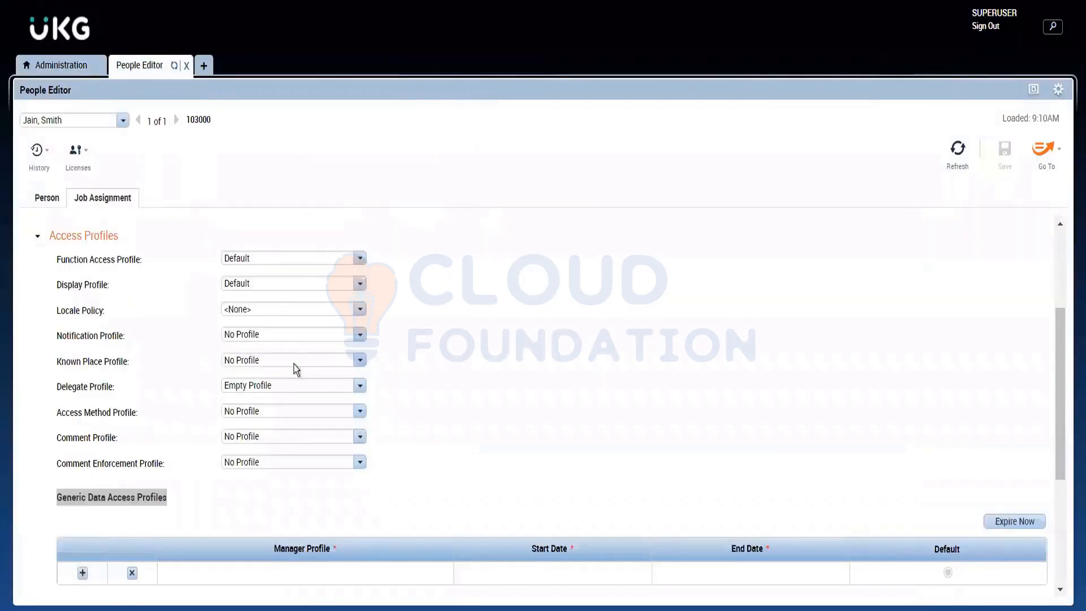
{"action": "left_click", "coordinate": [78, 240]}
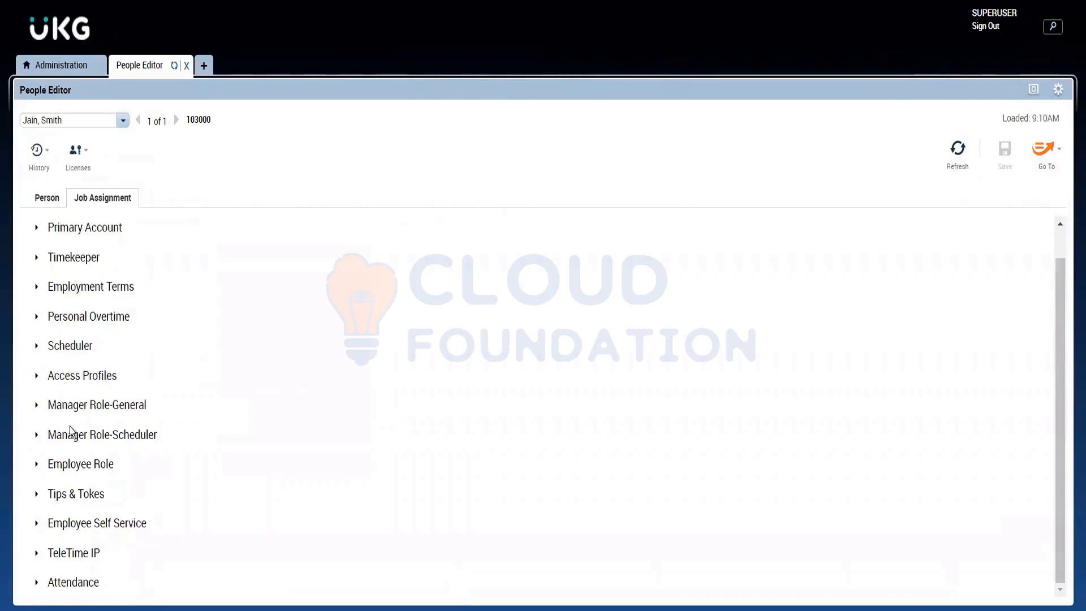
{"action": "left_click", "coordinate": [74, 462]}
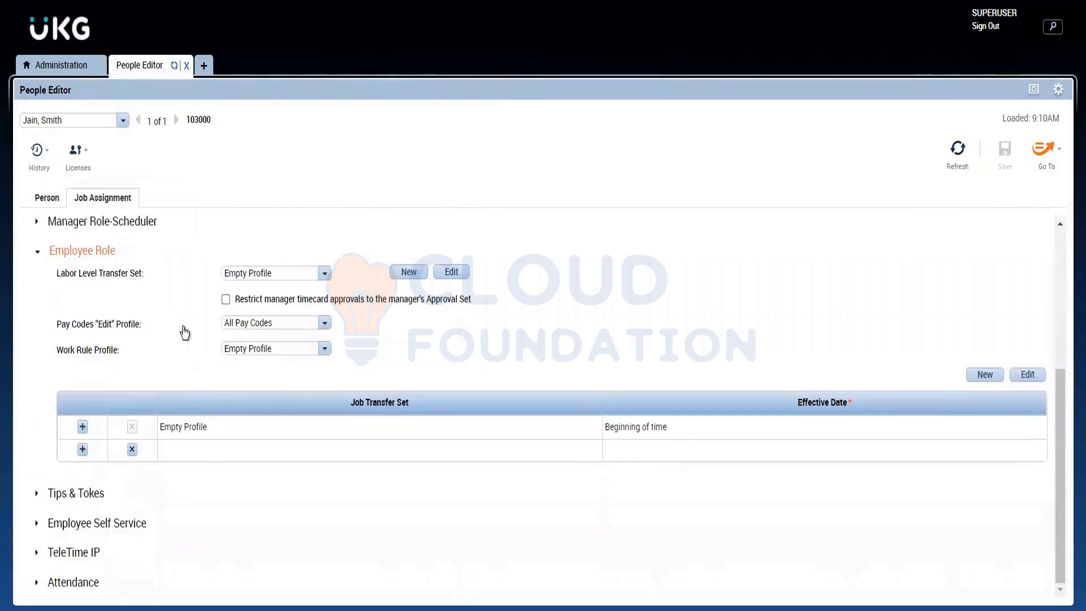
{"action": "left_click", "coordinate": [310, 324]}
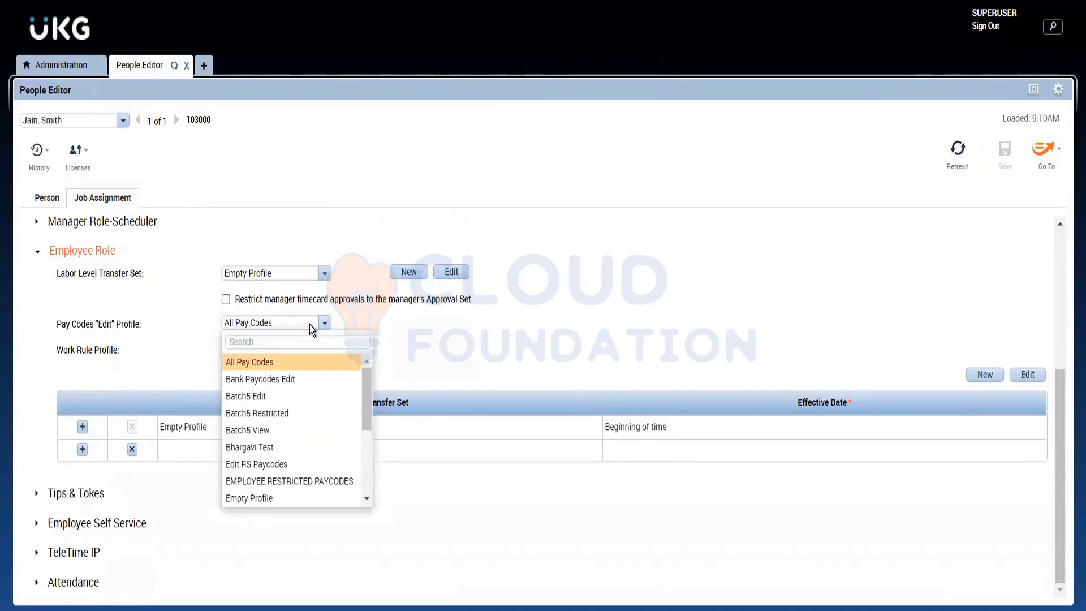
{"action": "left_click", "coordinate": [310, 325]}
Step: Open a blank pay code data access profile in the enlarged Setup widget, browse its available pay codes and return without saving
{"action": "left_click", "coordinate": [53, 67]}
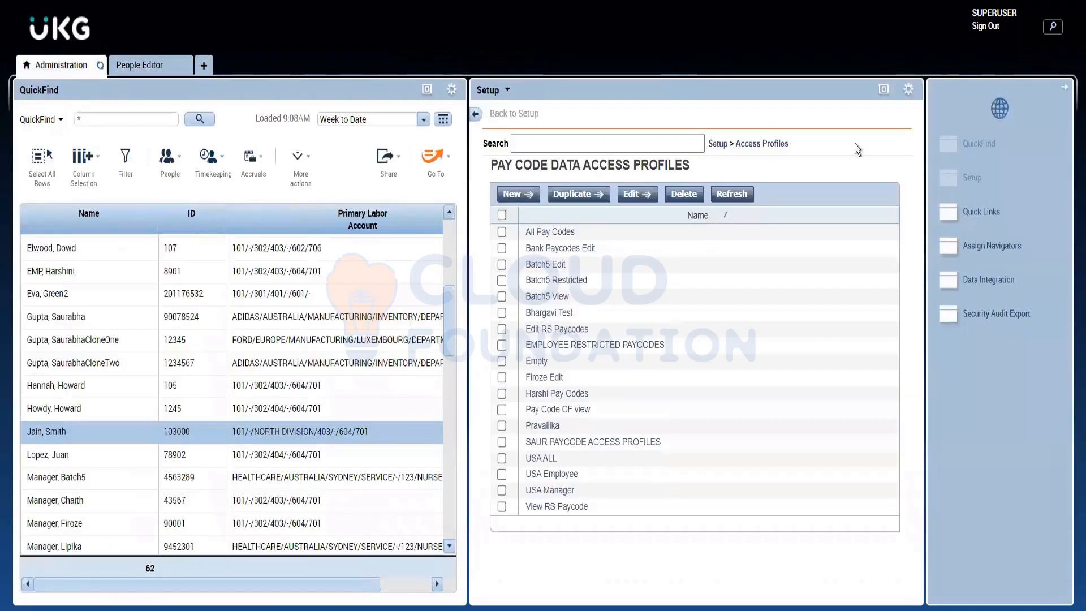
{"action": "left_click", "coordinate": [892, 90]}
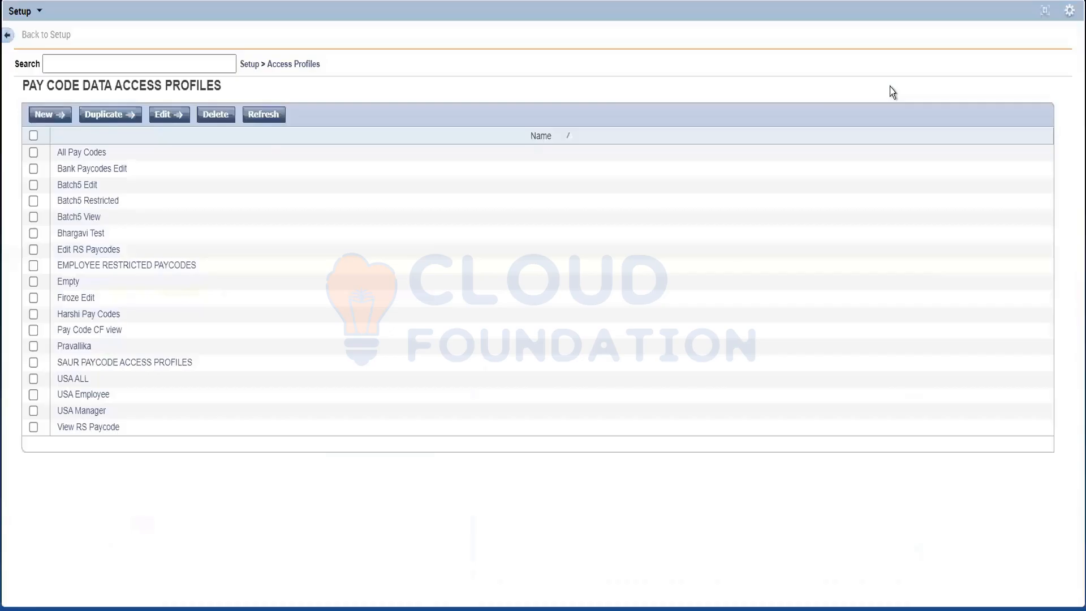
{"action": "left_click", "coordinate": [46, 115]}
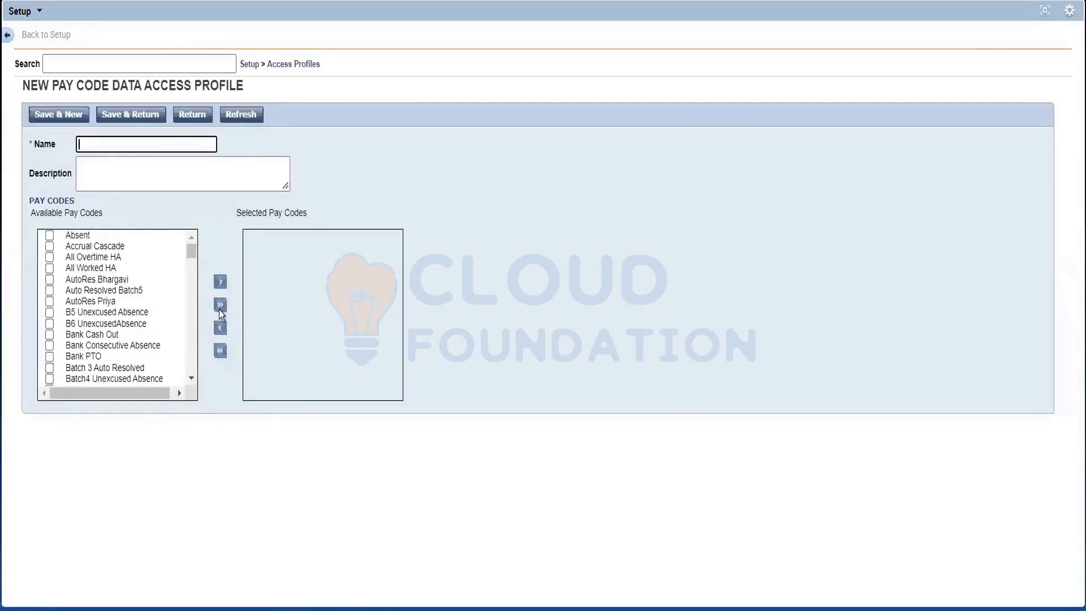
{"action": "scroll", "coordinate": [195, 306], "scroll_direction": "down", "scroll_amount": 5}
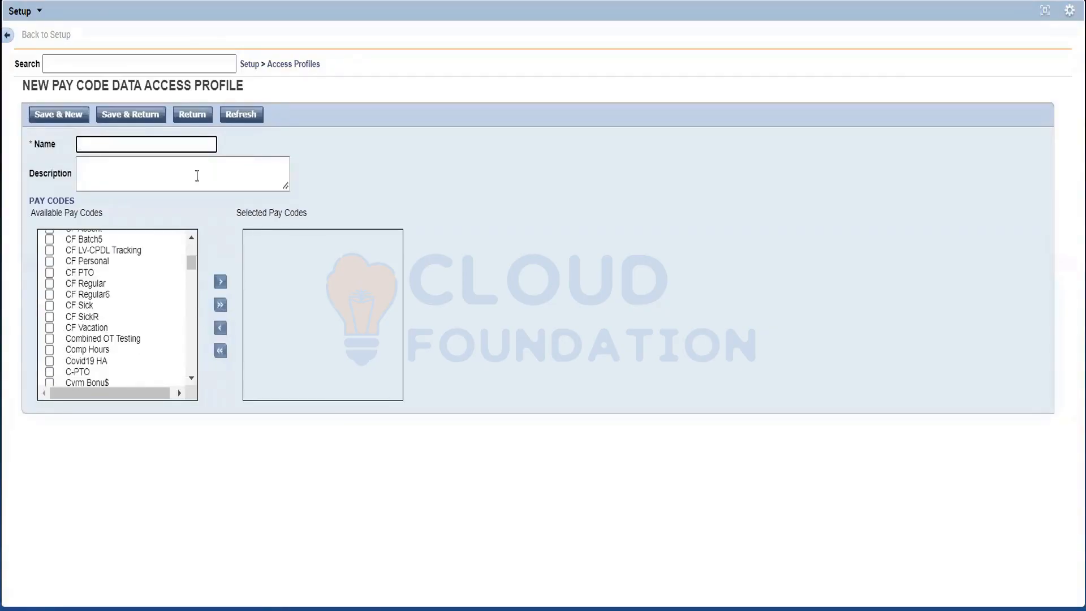
{"action": "left_click", "coordinate": [194, 113]}
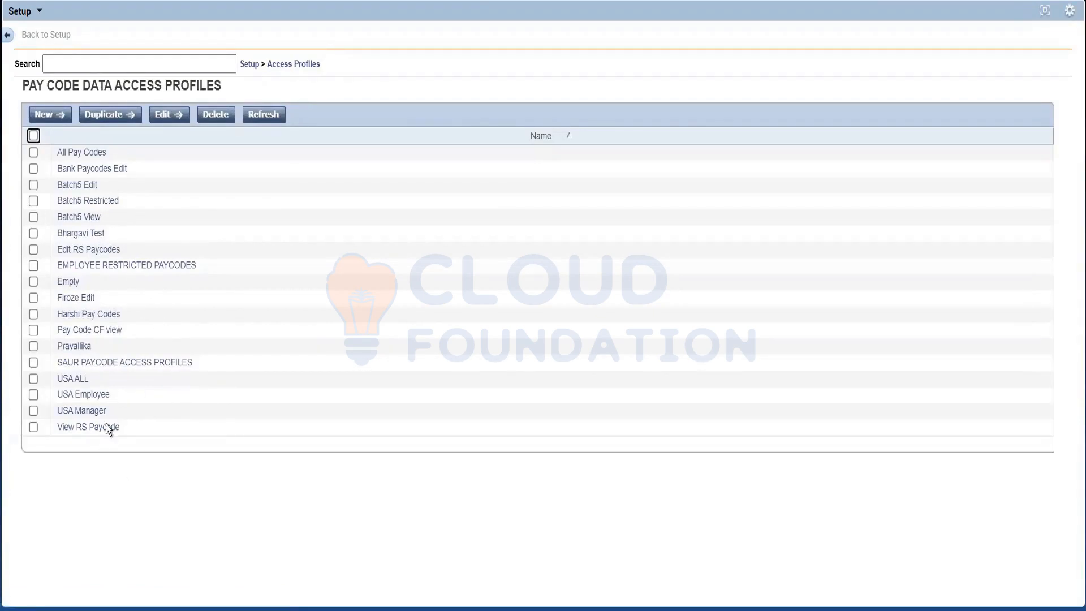
Step: Check the pay codes in the USA Employee profile and locate that profile among the Employee Role's Pay Codes "Edit" Profile options
{"action": "left_click", "coordinate": [86, 396]}
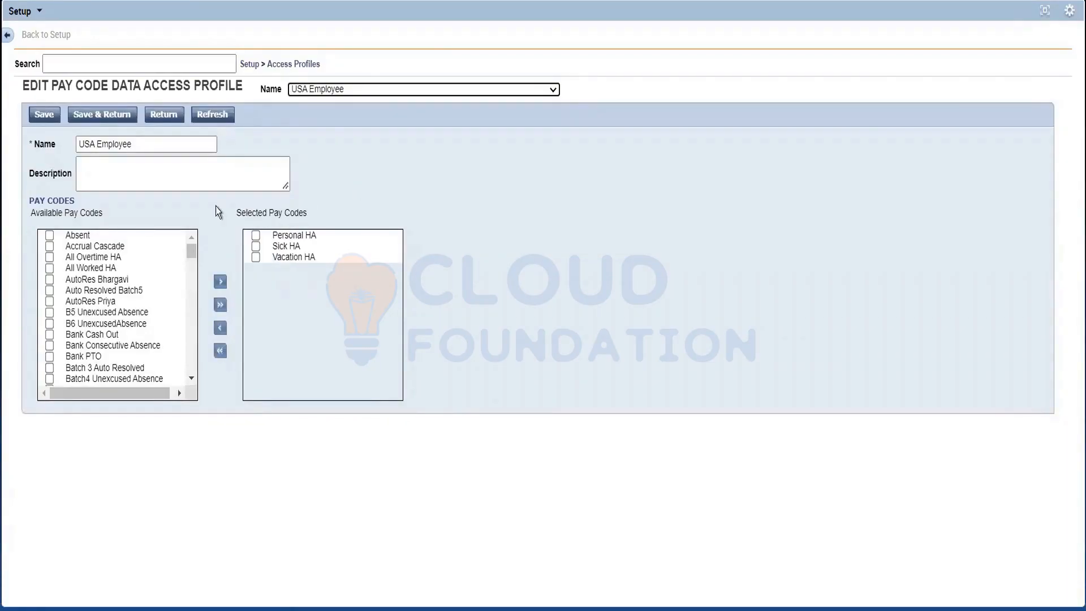
{"action": "left_click", "coordinate": [1045, 11]}
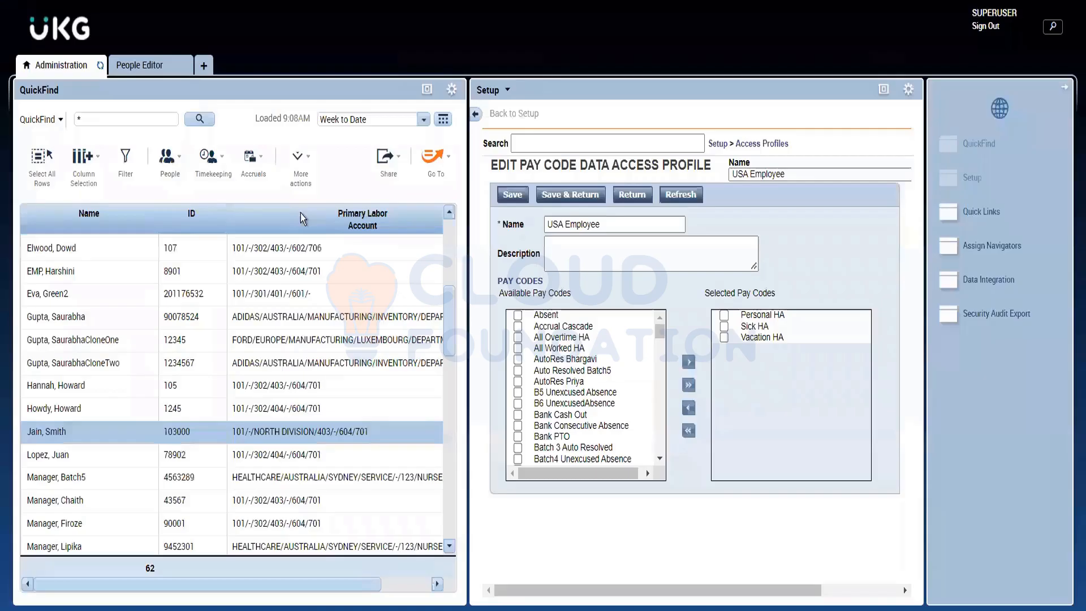
{"action": "left_click", "coordinate": [143, 76]}
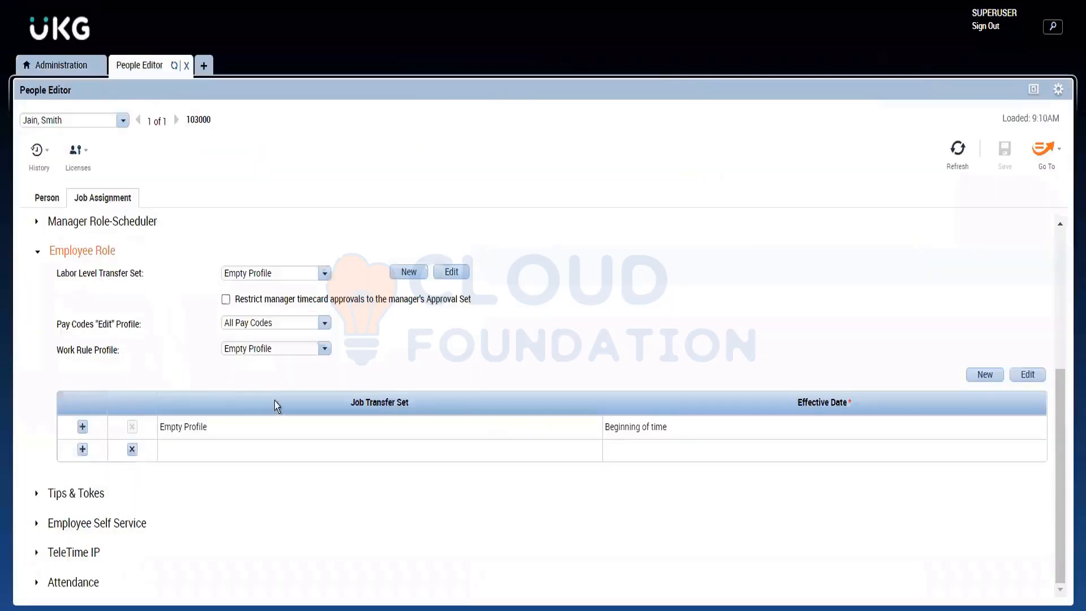
{"action": "left_click", "coordinate": [326, 323]}
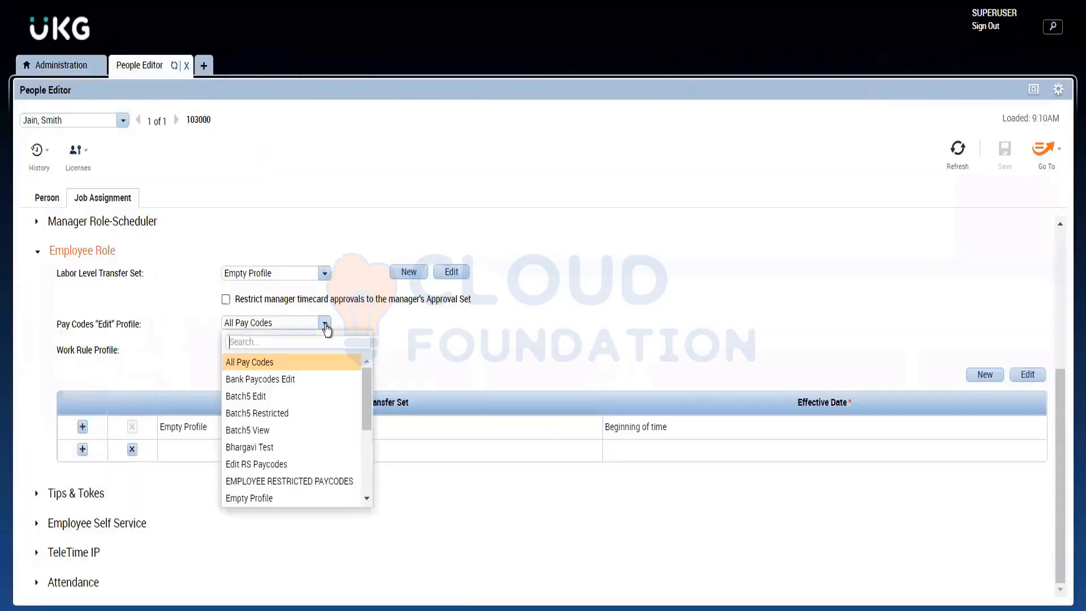
{"action": "scroll", "coordinate": [368, 486], "scroll_direction": "down", "scroll_amount": 3}
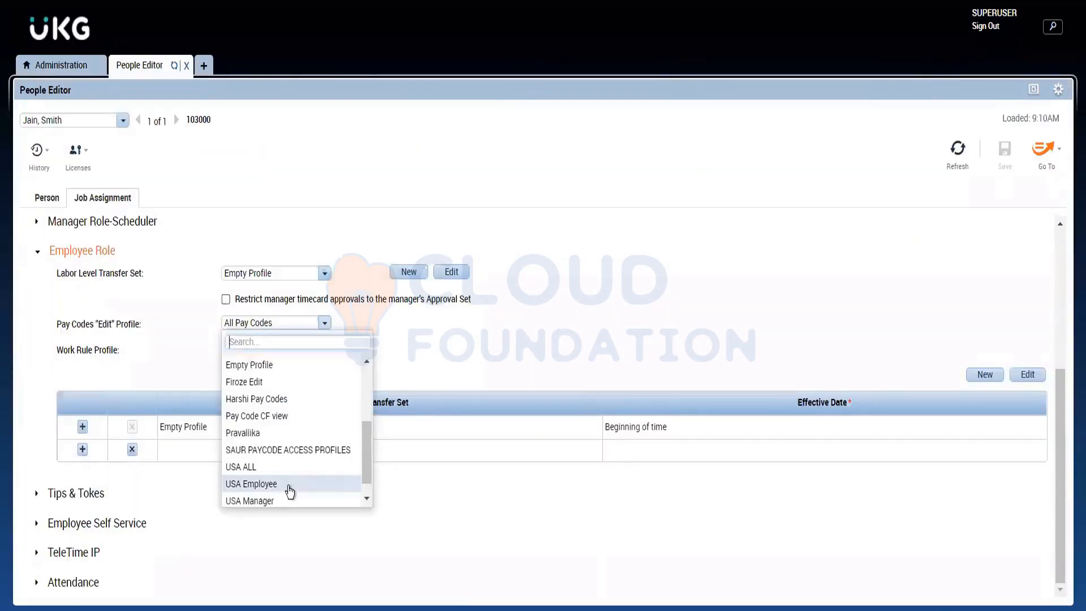
{"action": "left_click", "coordinate": [510, 348]}
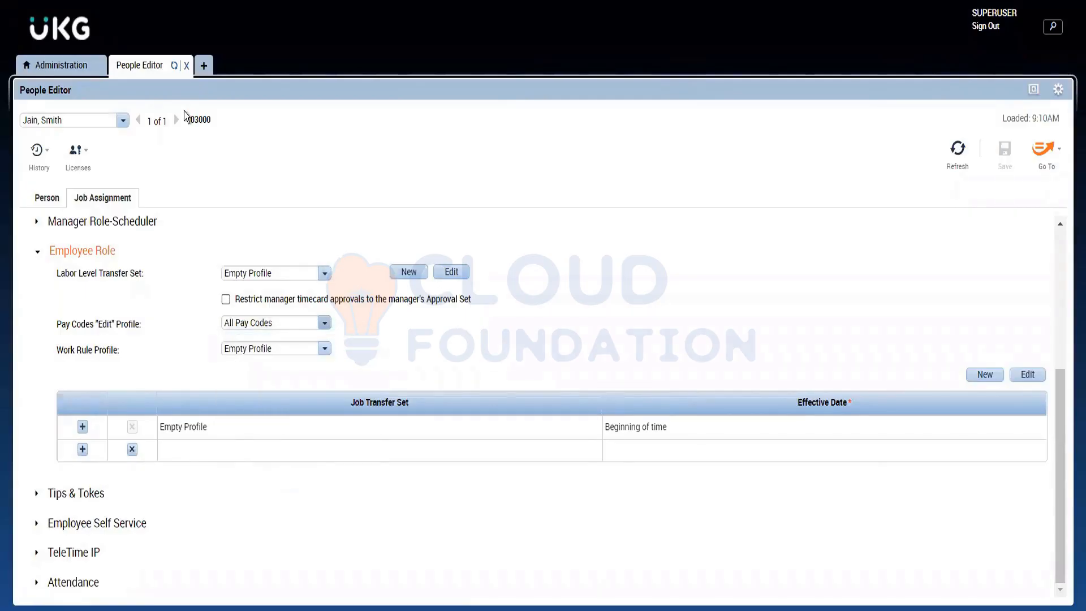
Step: Open the employee's timecard and browse the pay codes offered for Sun 11/20 without choosing one
{"action": "left_click", "coordinate": [1040, 150]}
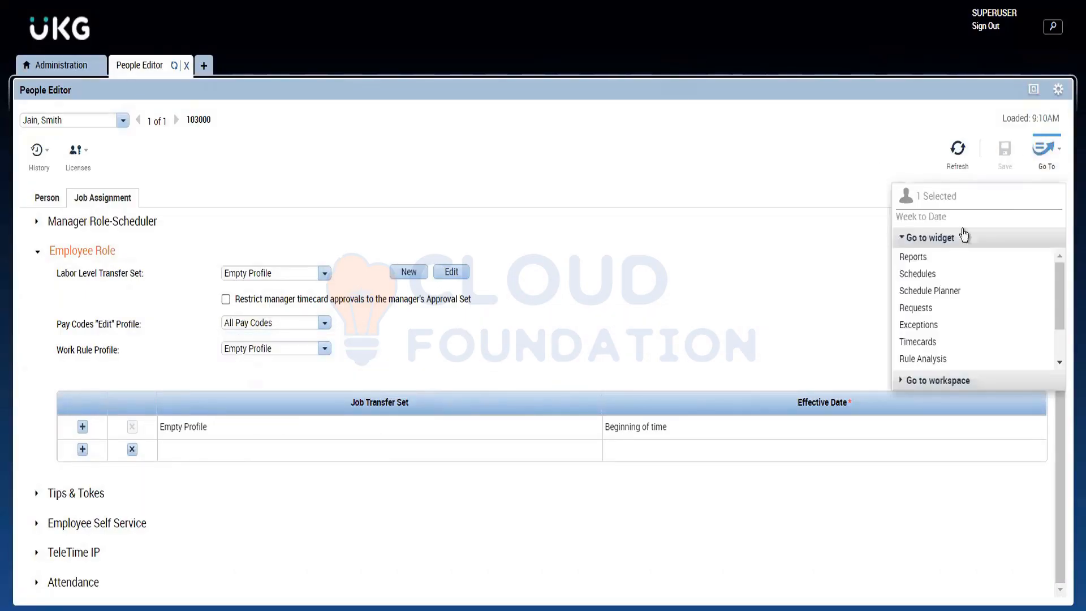
{"action": "left_click", "coordinate": [917, 341]}
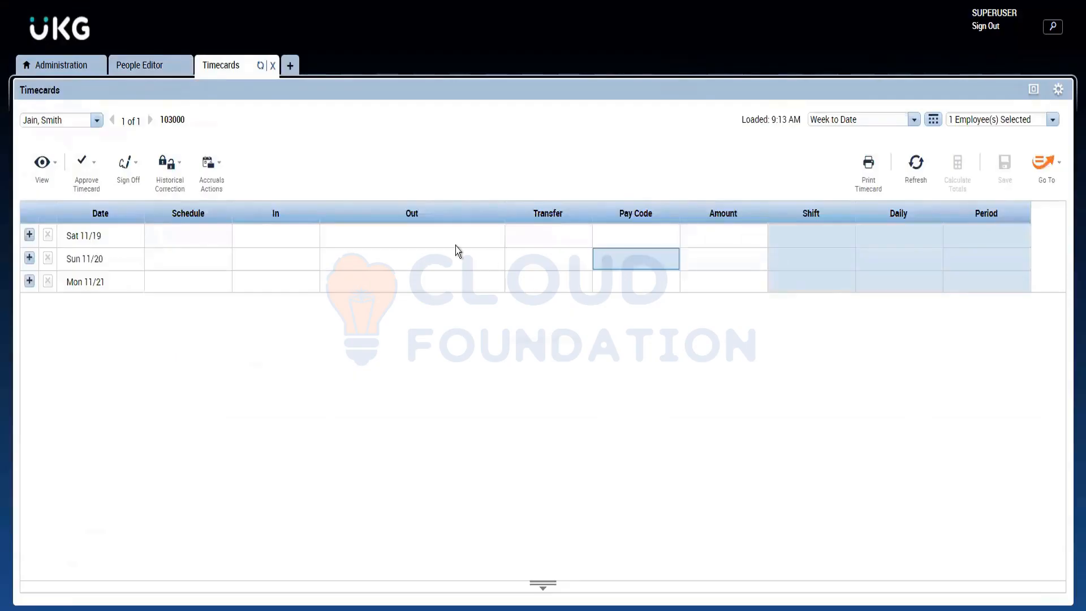
{"action": "left_click", "coordinate": [658, 263]}
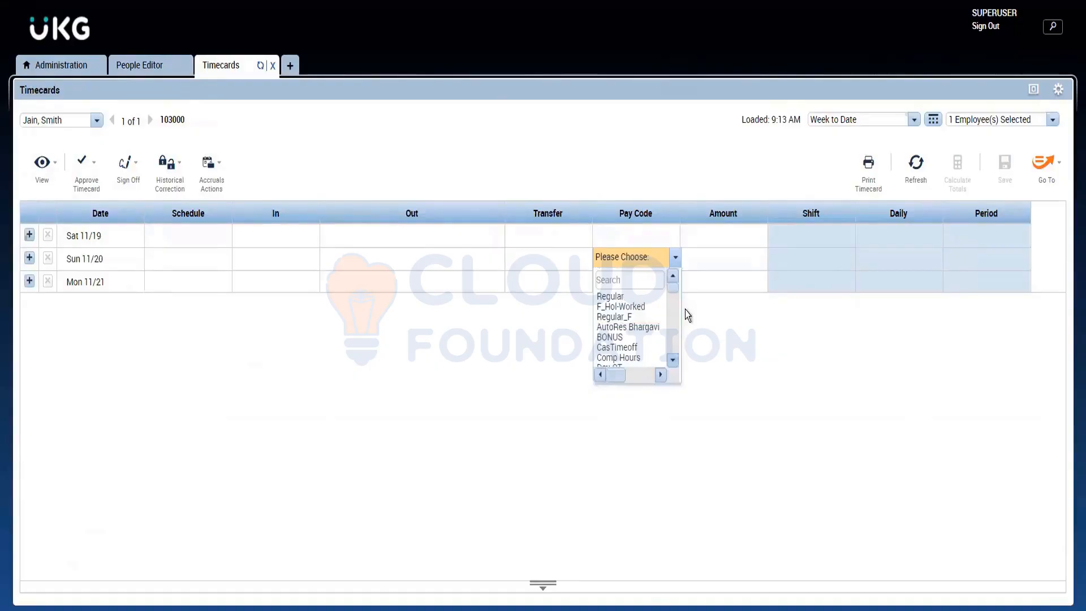
{"action": "left_click_drag", "start_coordinate": [671, 286], "coordinate": [674, 373]}
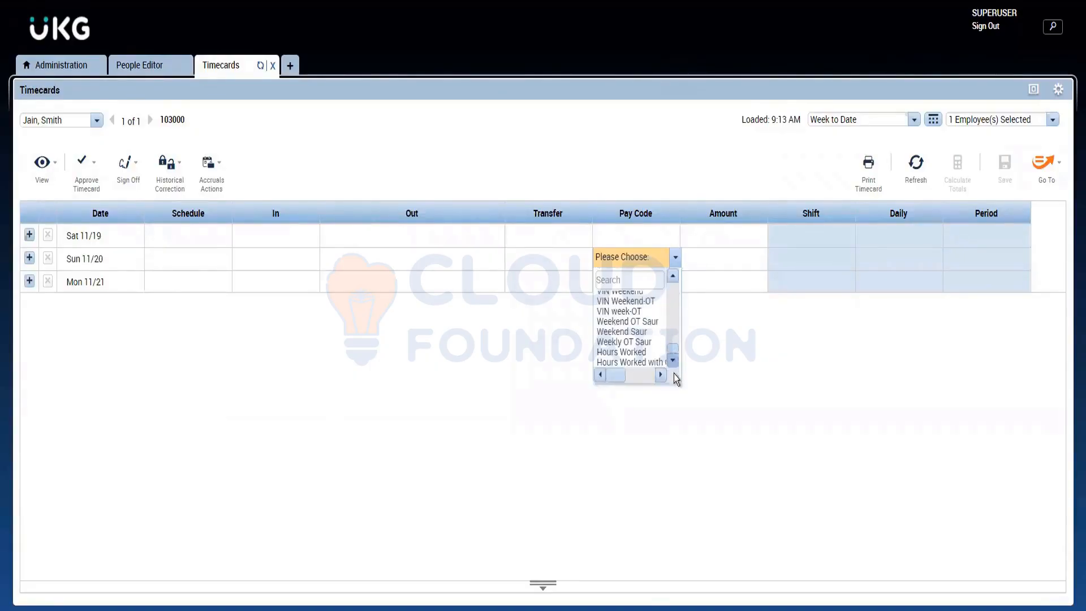
{"action": "left_click_drag", "start_coordinate": [674, 374], "coordinate": [680, 291]}
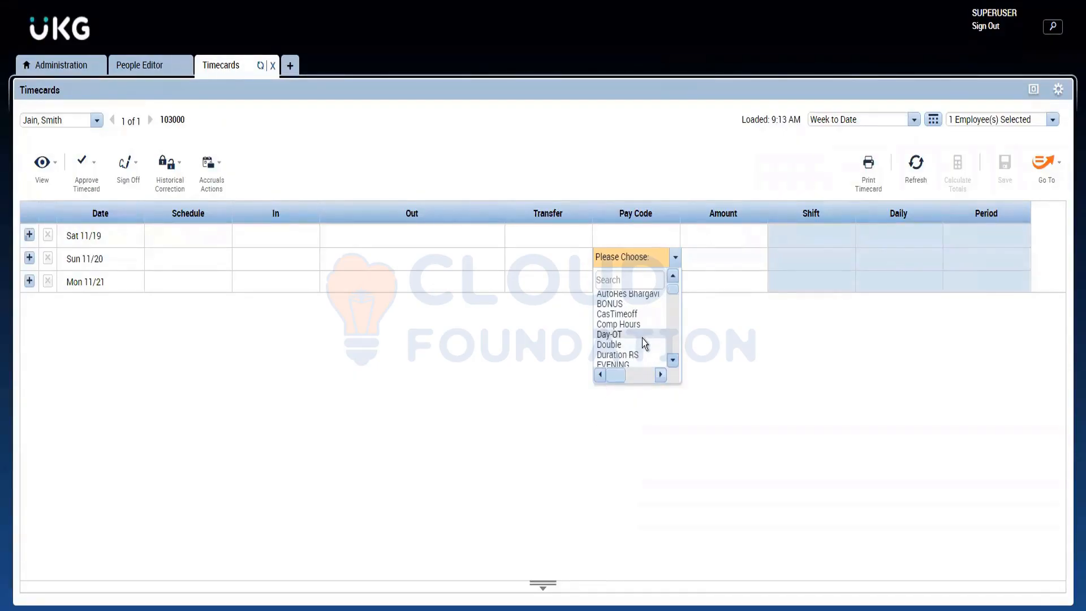
{"action": "left_click", "coordinate": [459, 354]}
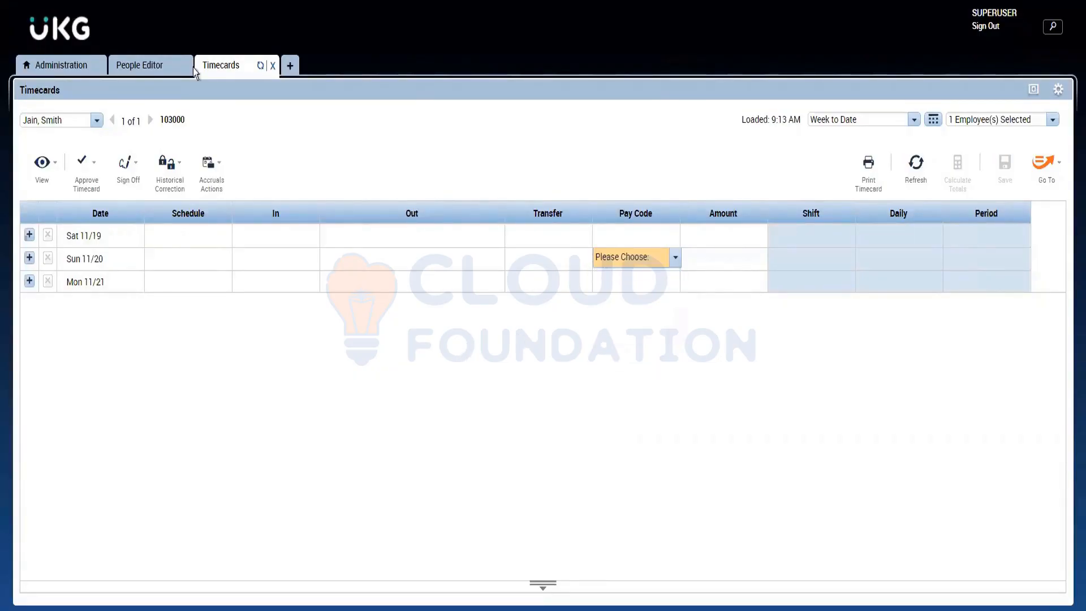
Step: Return to Setup, start a blank report data access profile from Access Profiles and browse its available reports
{"action": "left_click", "coordinate": [131, 69]}
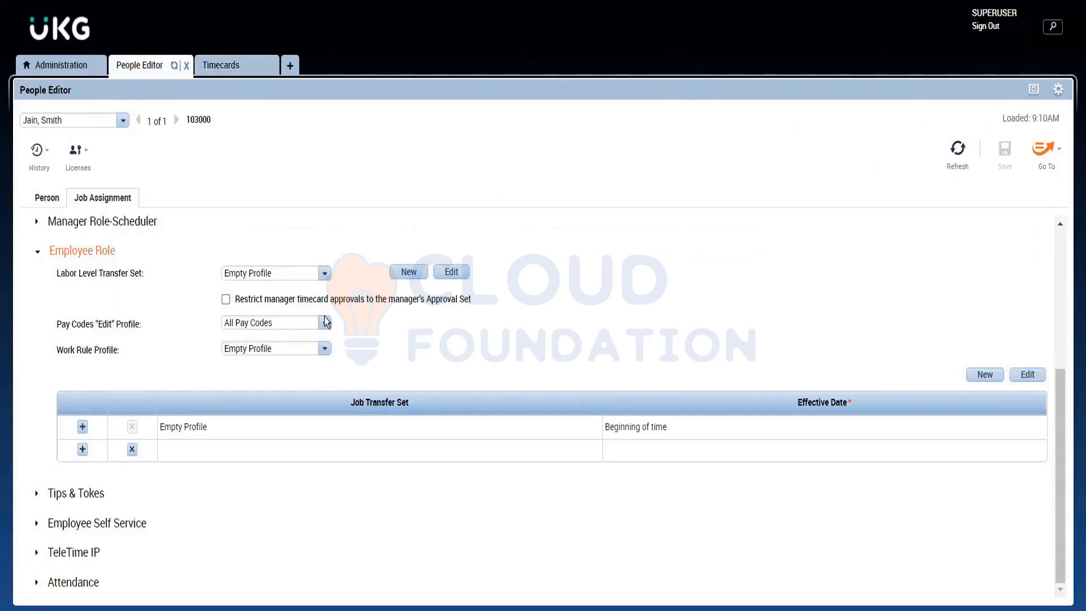
{"action": "left_click", "coordinate": [80, 66]}
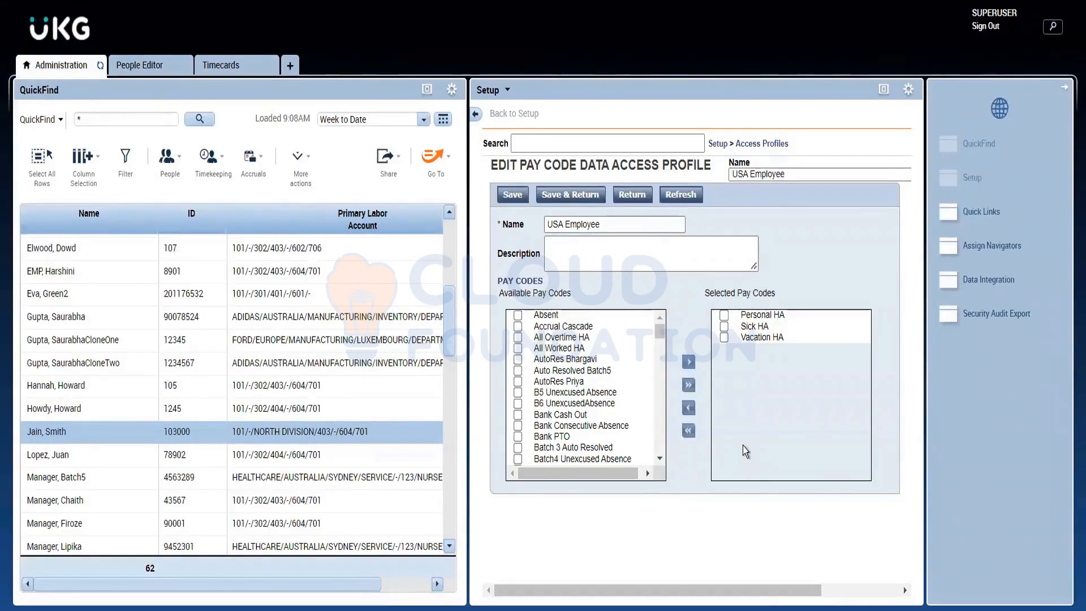
{"action": "left_click", "coordinate": [753, 149]}
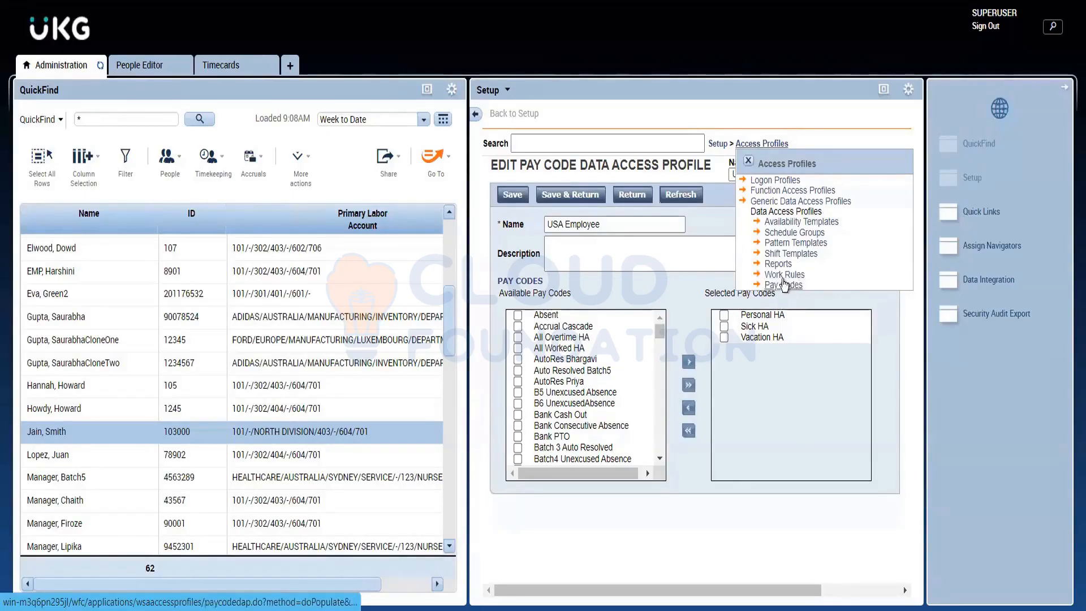
{"action": "left_click", "coordinate": [776, 263]}
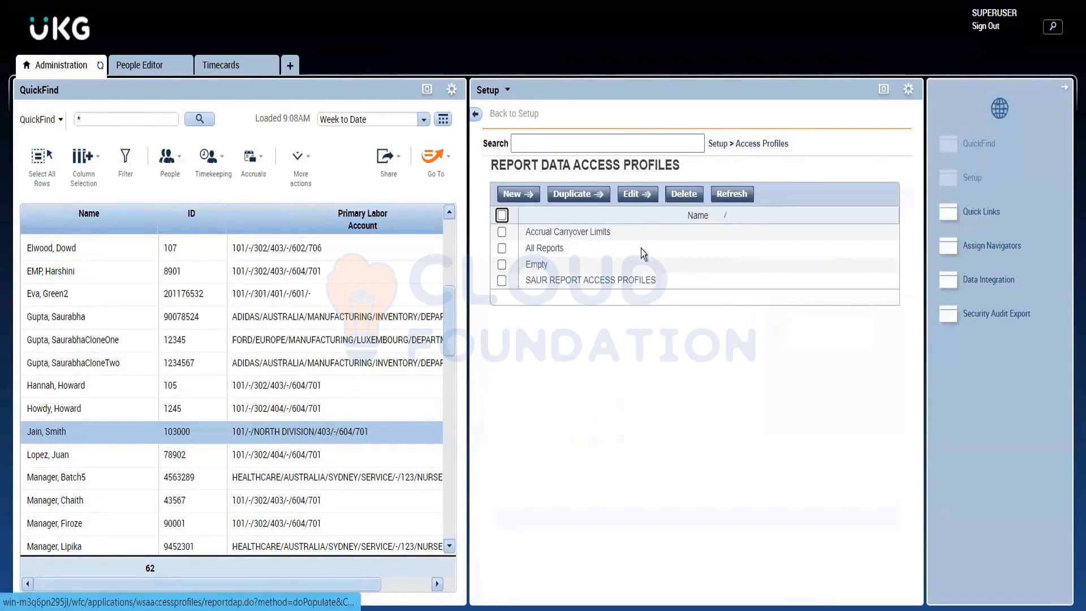
{"action": "left_click", "coordinate": [513, 194]}
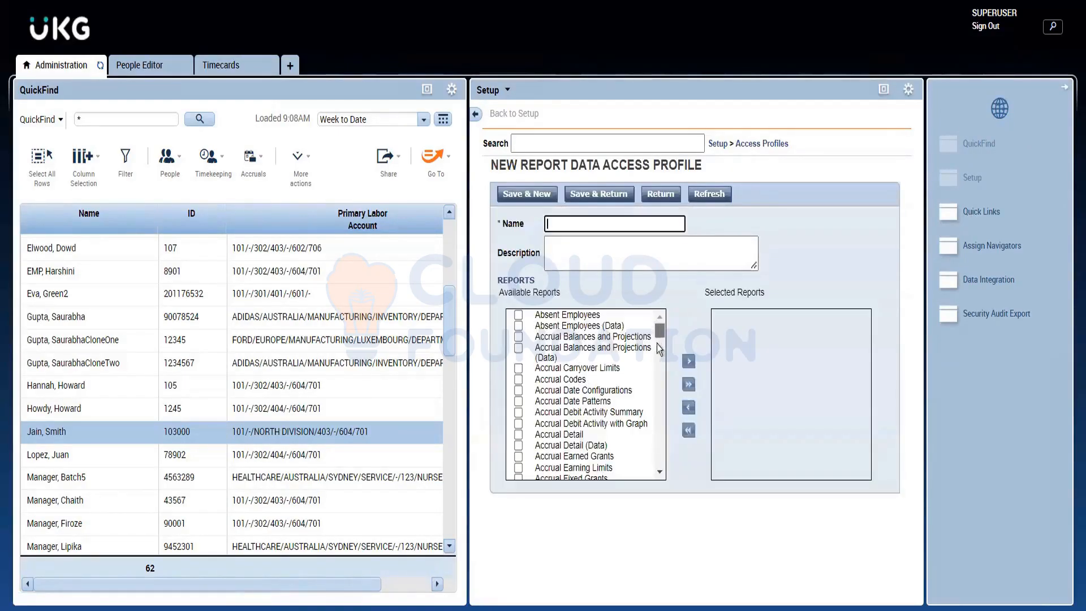
{"action": "left_click_drag", "start_coordinate": [659, 349], "coordinate": [660, 319]}
Step: Open Reports from the Manage My Department workspace and expand the All category to view its report list
{"action": "left_click", "coordinate": [290, 67]}
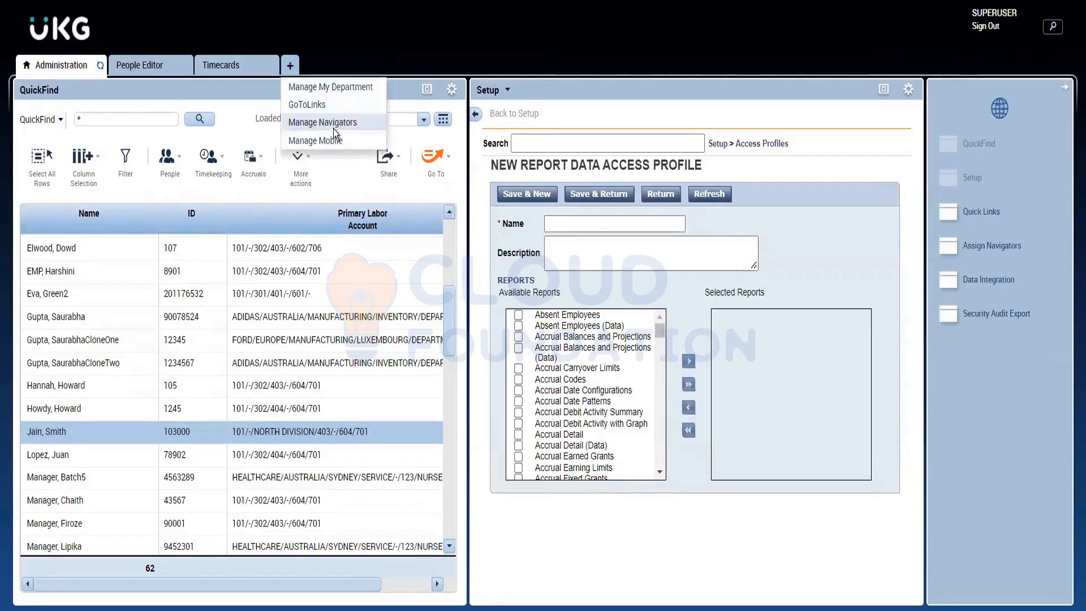
{"action": "left_click", "coordinate": [334, 86]}
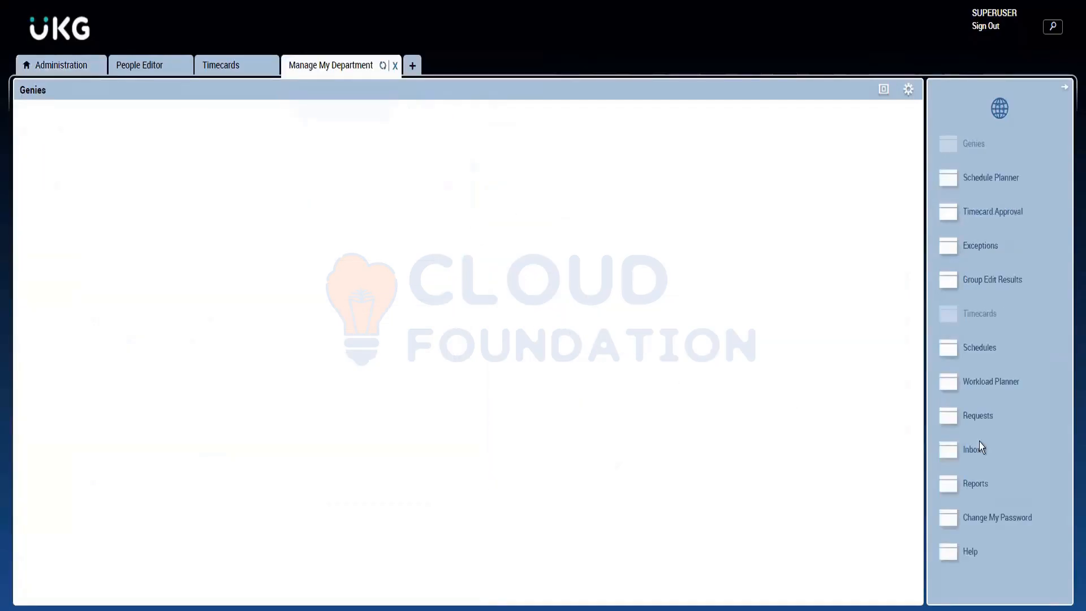
{"action": "left_click", "coordinate": [979, 482]}
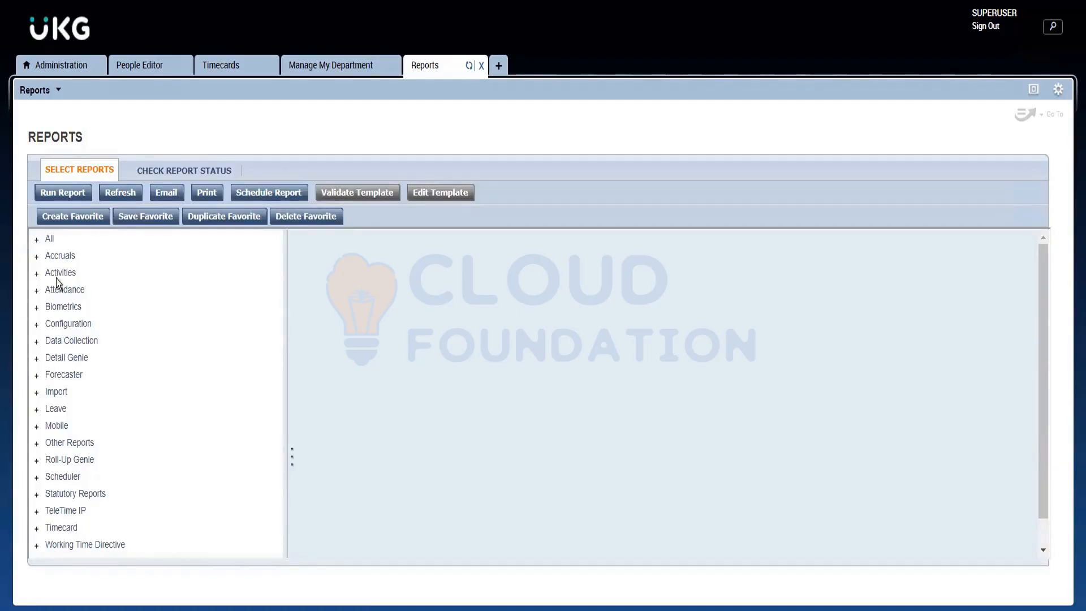
{"action": "left_click", "coordinate": [50, 240]}
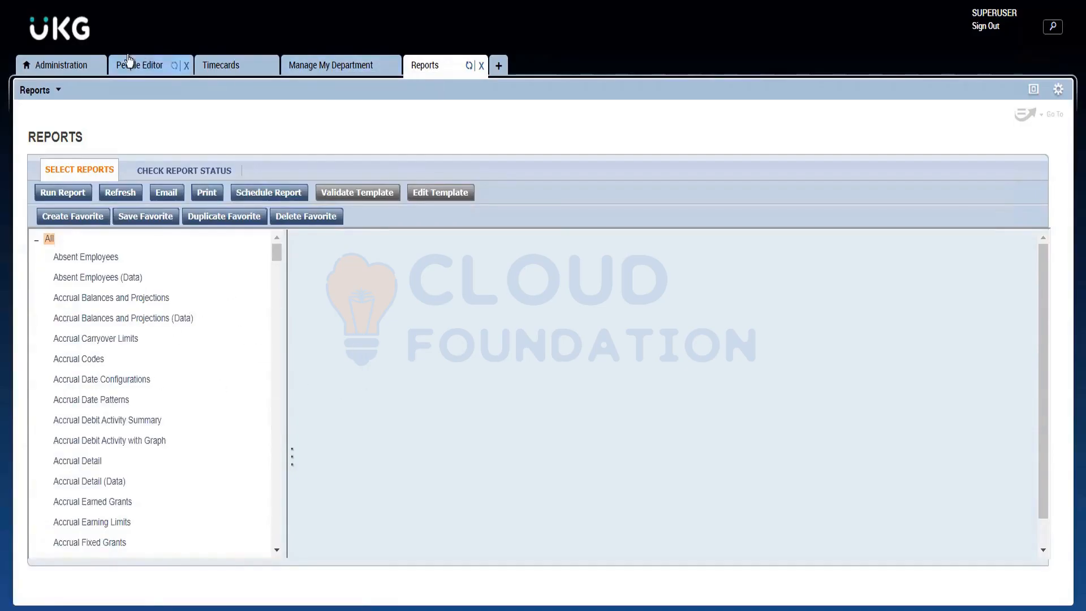
Step: Go back to Administration, open a blank work rule data access profile, browse its available work rules and return without saving
{"action": "left_click", "coordinate": [84, 67]}
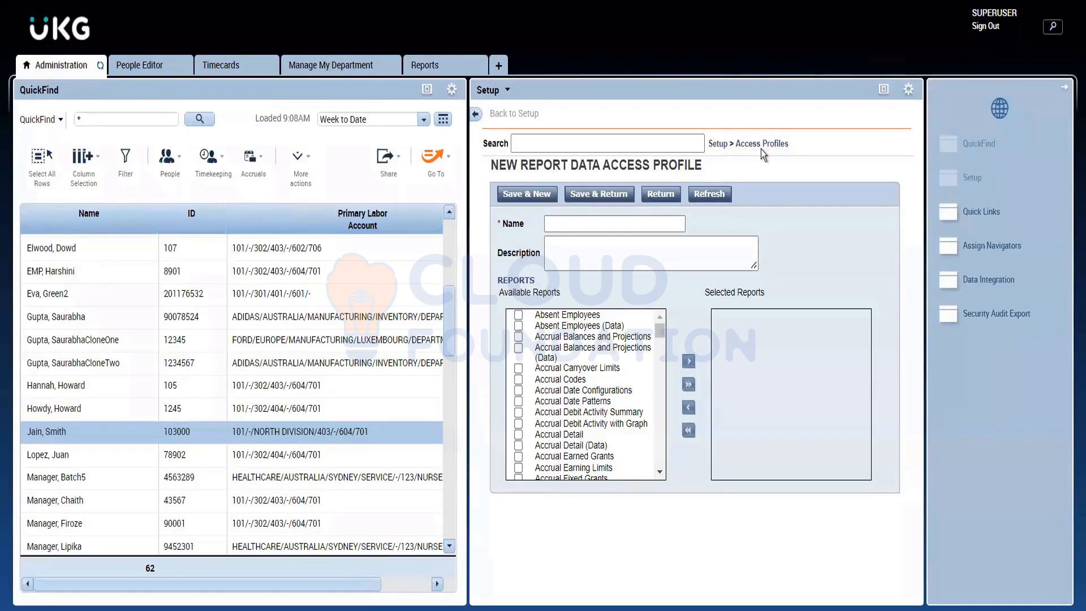
{"action": "mouse_move", "coordinate": [765, 148]}
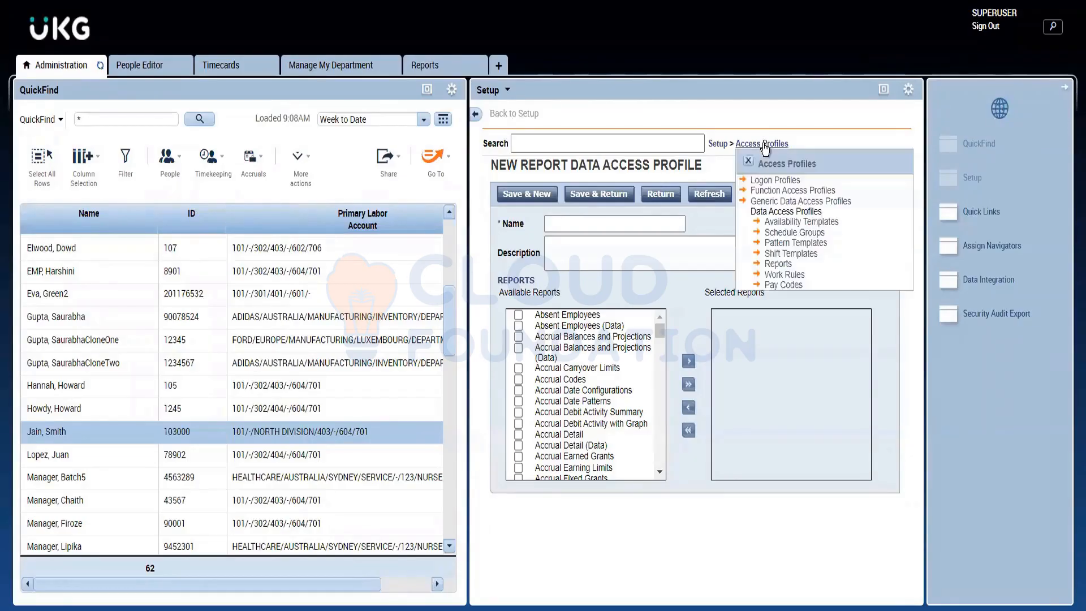
{"action": "left_click", "coordinate": [788, 274]}
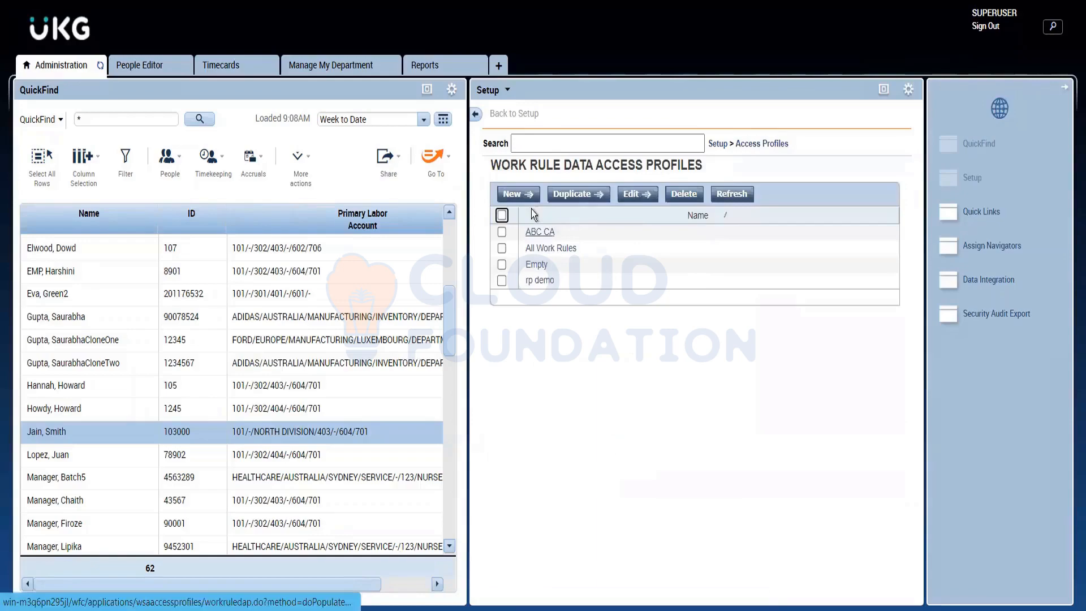
{"action": "left_click", "coordinate": [518, 196]}
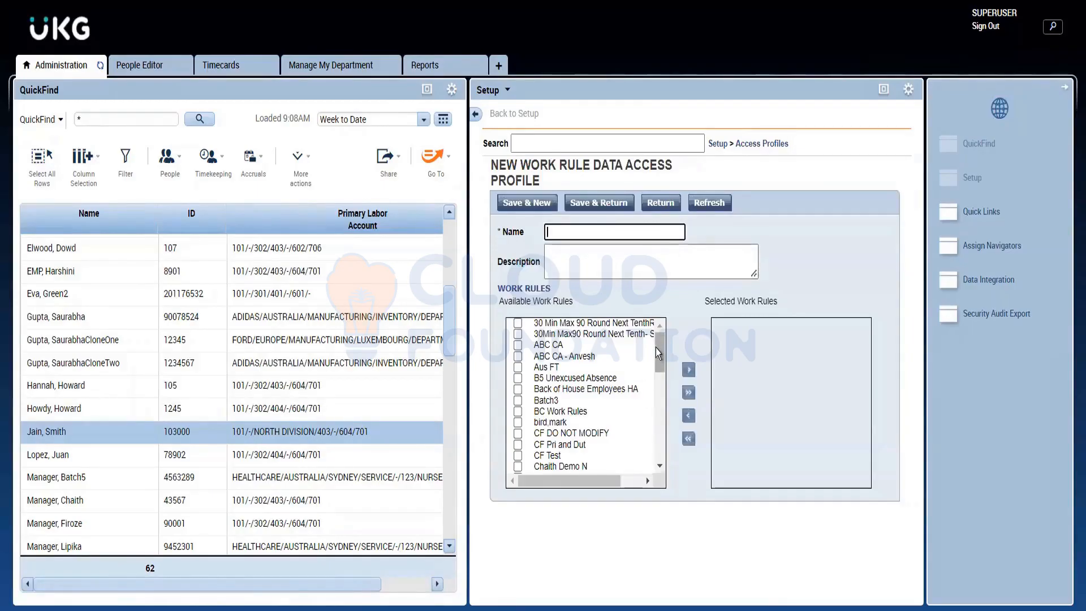
{"action": "left_click_drag", "start_coordinate": [656, 351], "coordinate": [670, 314]}
{"action": "left_click", "coordinate": [659, 203]}
Step: Open a blank shift template data access profile from Access Profiles and browse its available shift templates
{"action": "mouse_move", "coordinate": [808, 137]}
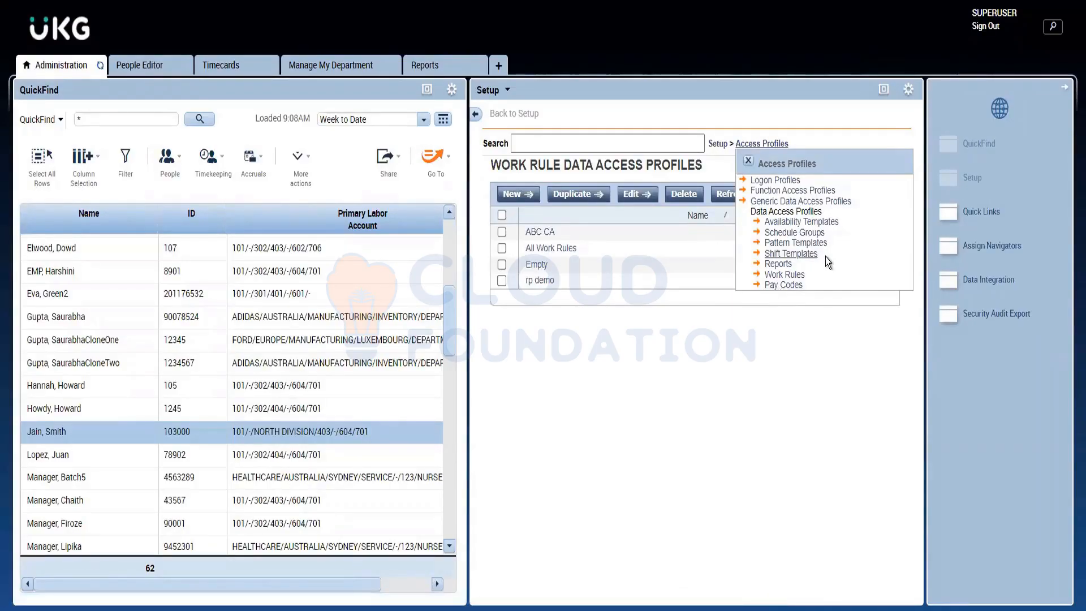
{"action": "left_click_drag", "start_coordinate": [826, 257], "coordinate": [810, 256]}
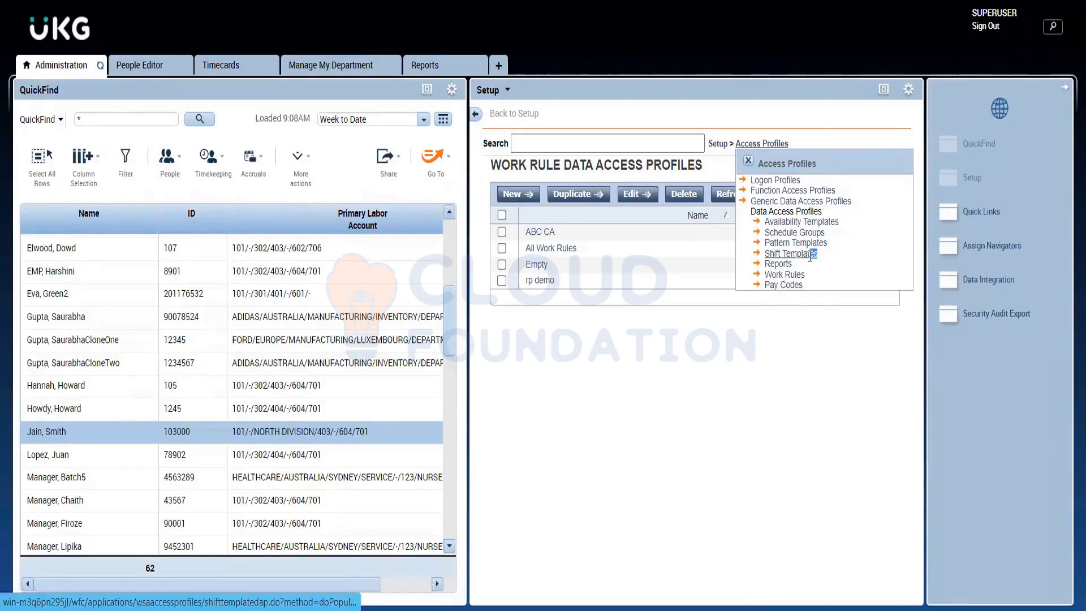
{"action": "right_click", "coordinate": [810, 258]}
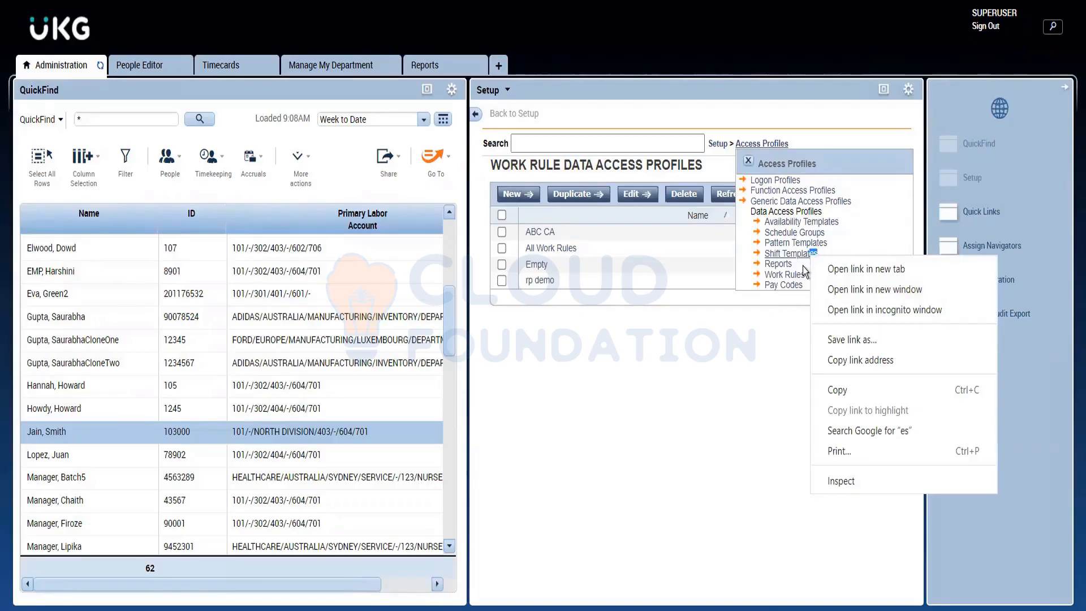
{"action": "left_click", "coordinate": [821, 265]}
{"action": "left_click_drag", "start_coordinate": [816, 248], "coordinate": [764, 249]}
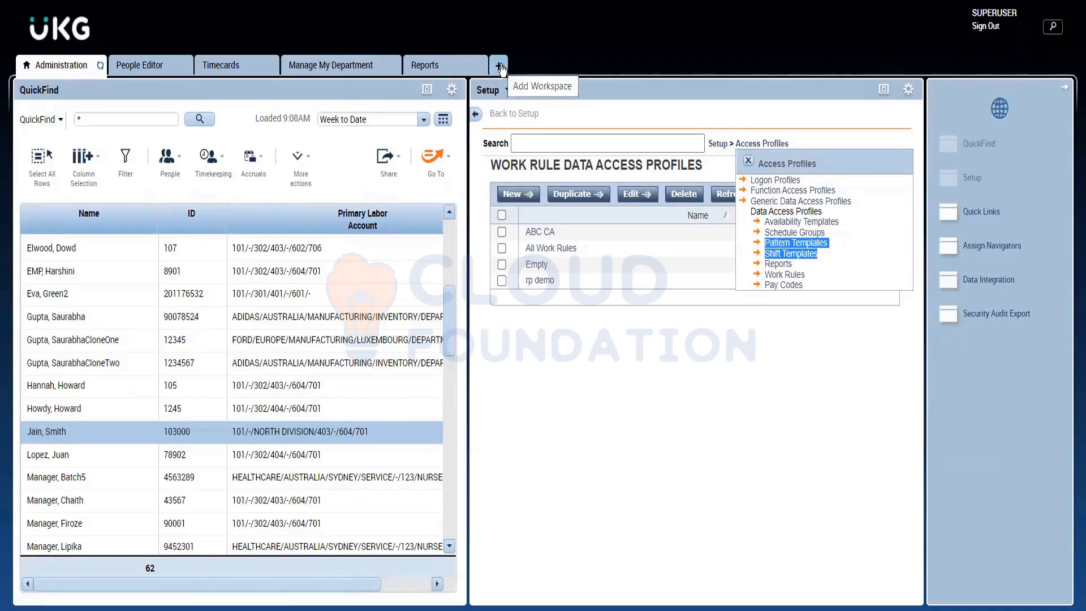
{"action": "left_click", "coordinate": [773, 254]}
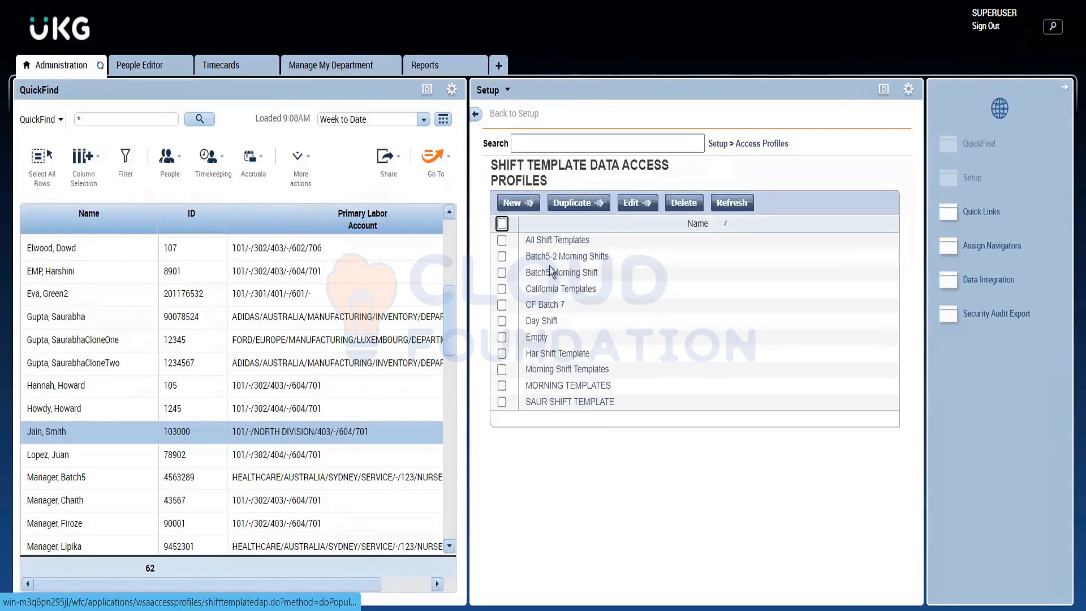
{"action": "left_click", "coordinate": [522, 201]}
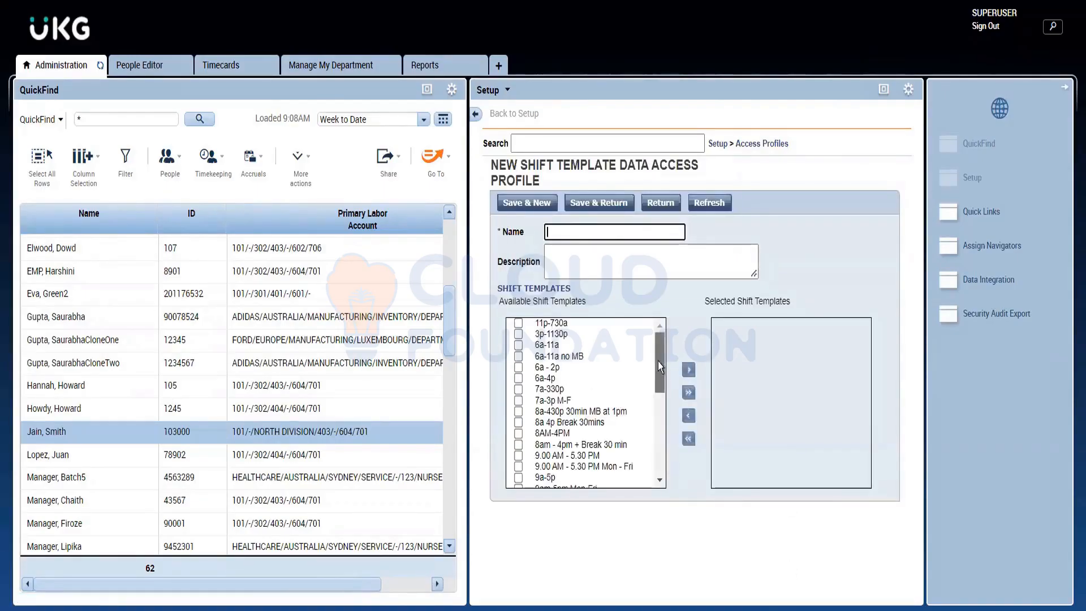
{"action": "left_click_drag", "start_coordinate": [657, 362], "coordinate": [656, 336]}
Step: Open a blank pattern template data access profile from Access Profiles and browse the full list of available pattern templates
{"action": "left_click", "coordinate": [779, 148]}
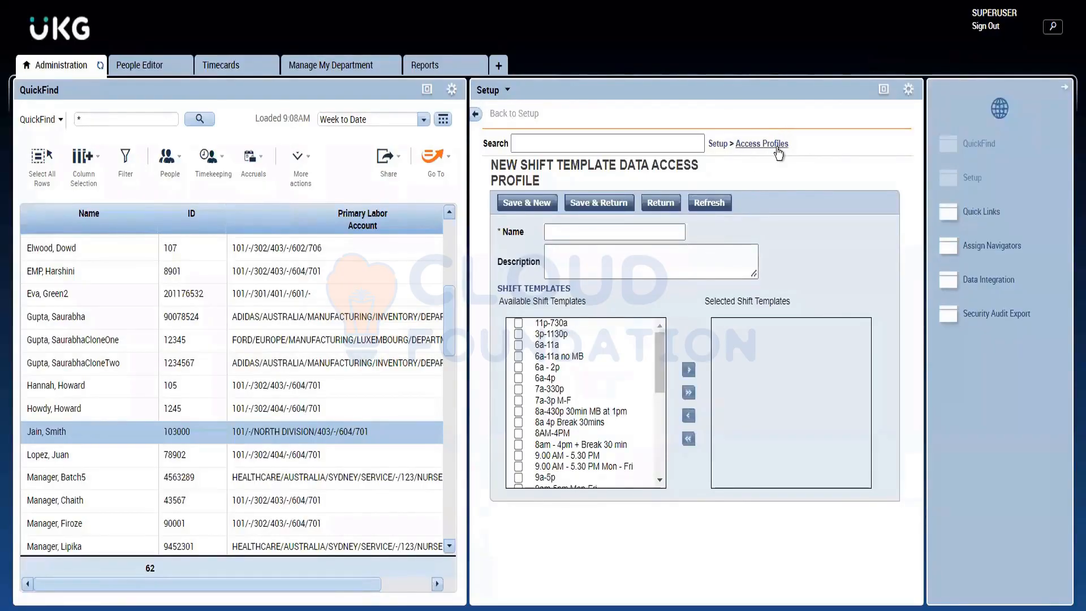
{"action": "left_click", "coordinate": [794, 243]}
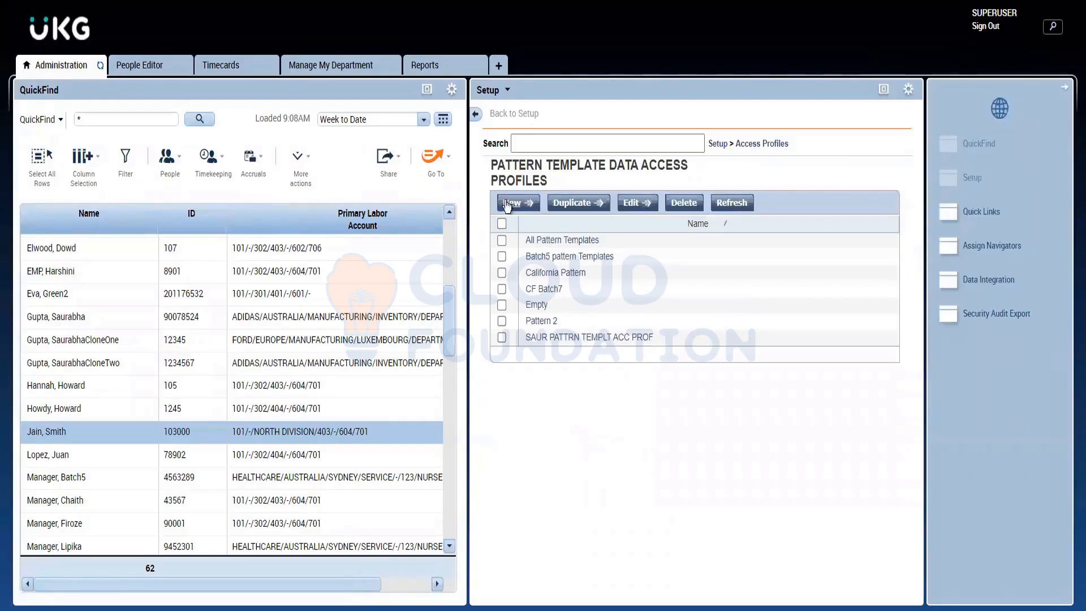
{"action": "left_click", "coordinate": [506, 202]}
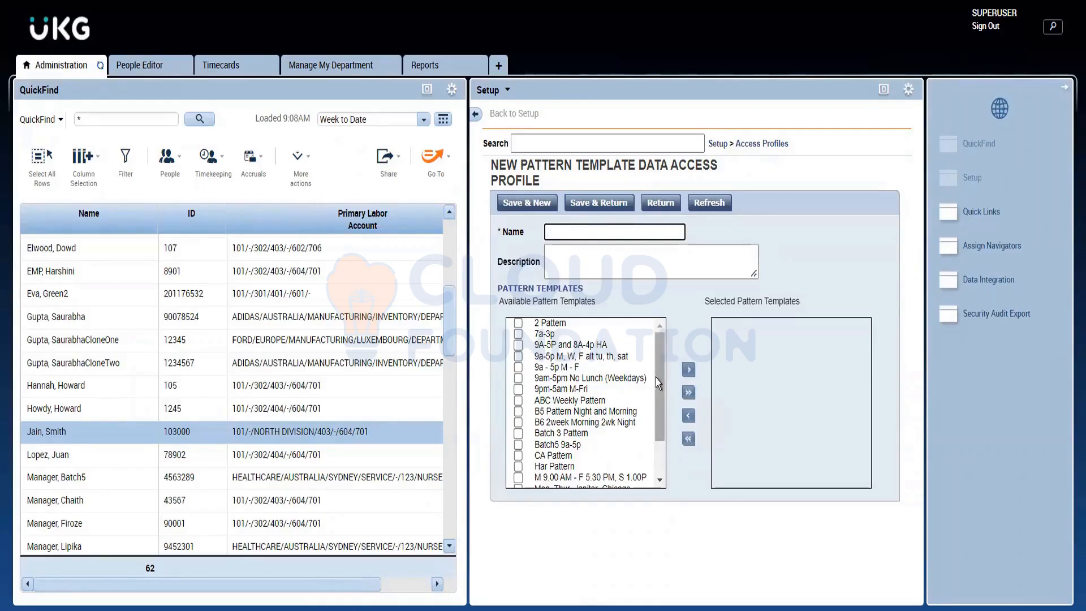
{"action": "left_click_drag", "start_coordinate": [657, 378], "coordinate": [656, 443]}
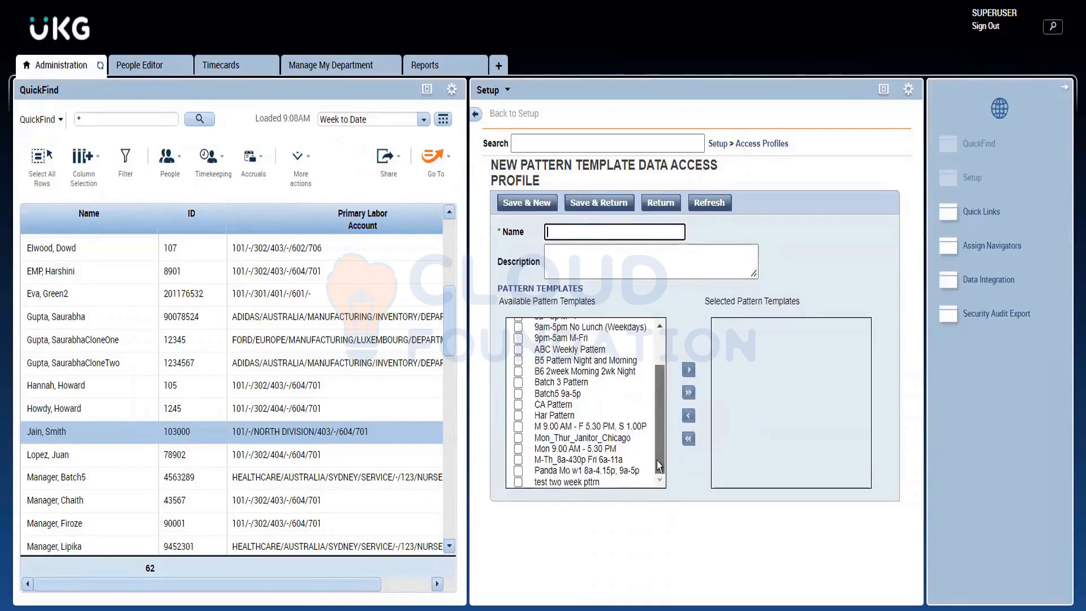
{"action": "left_click_drag", "start_coordinate": [657, 389], "coordinate": [657, 354]}
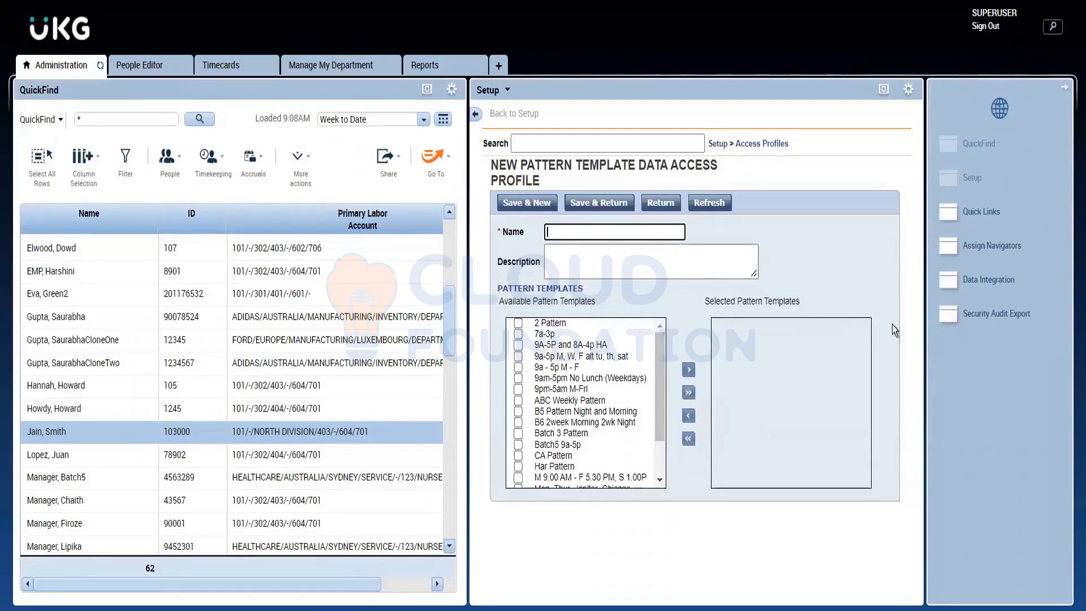
{"action": "left_click", "coordinate": [812, 297]}
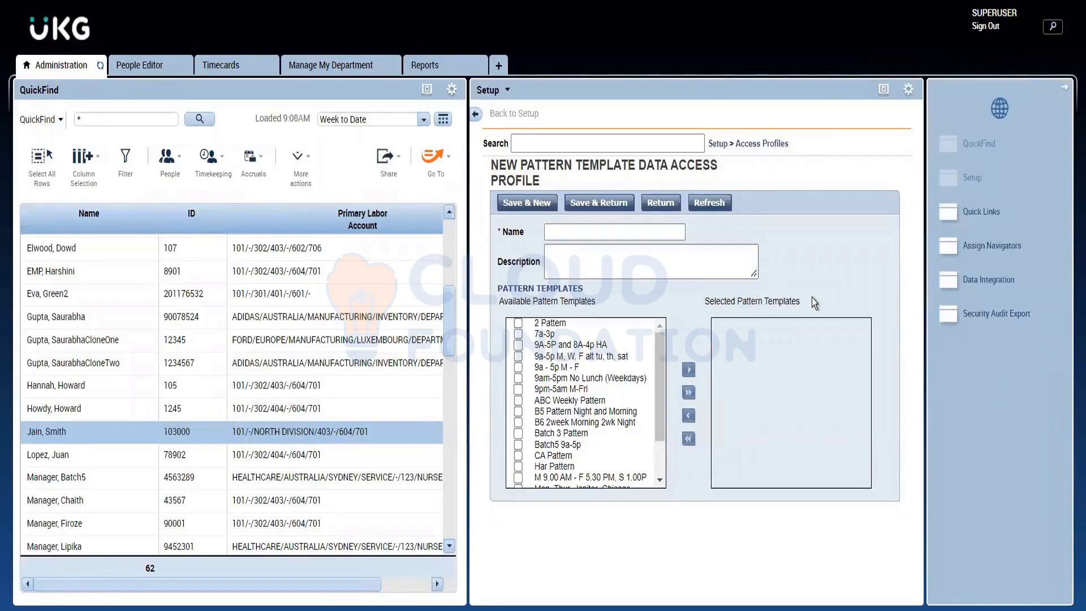
Step: In the People Editor, collapse Employee Role, expand Manager Role-General and review the Report Profile options and the three pay code profile fields
{"action": "left_click", "coordinate": [755, 144]}
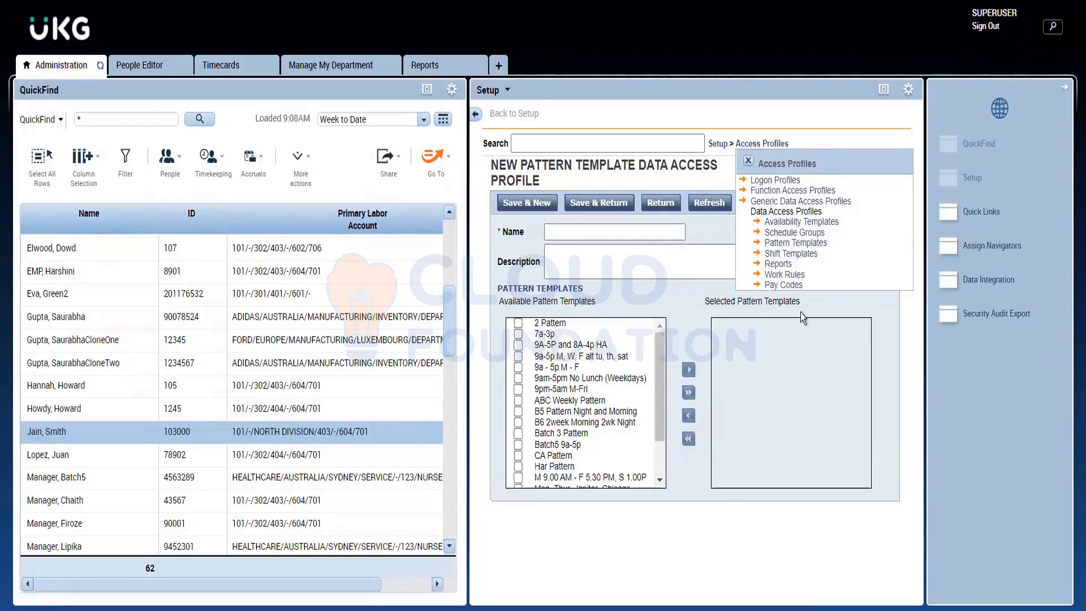
{"action": "left_click", "coordinate": [129, 62]}
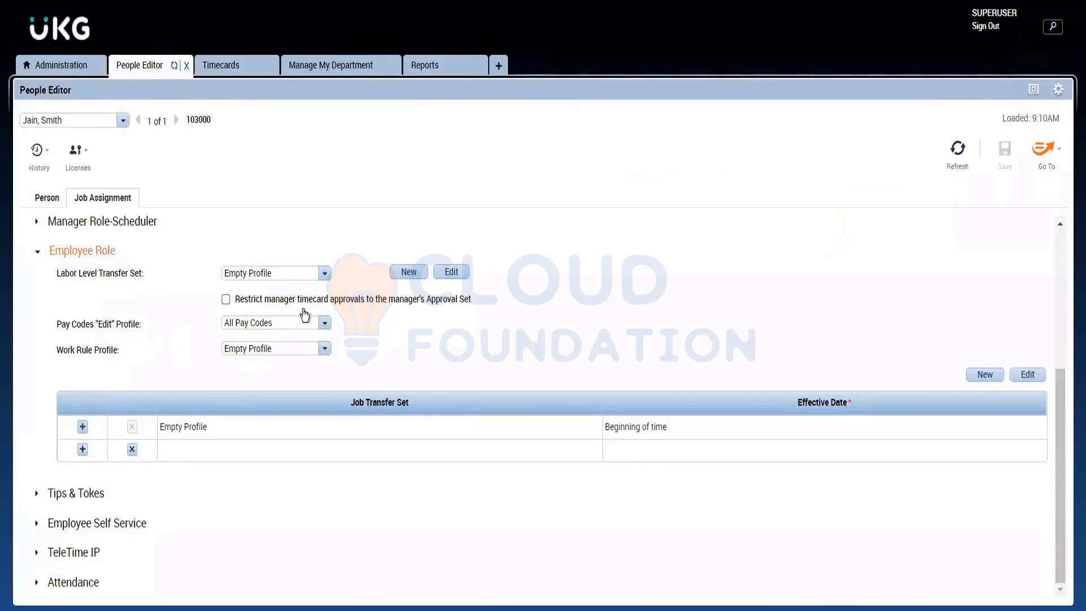
{"action": "left_click", "coordinate": [112, 257]}
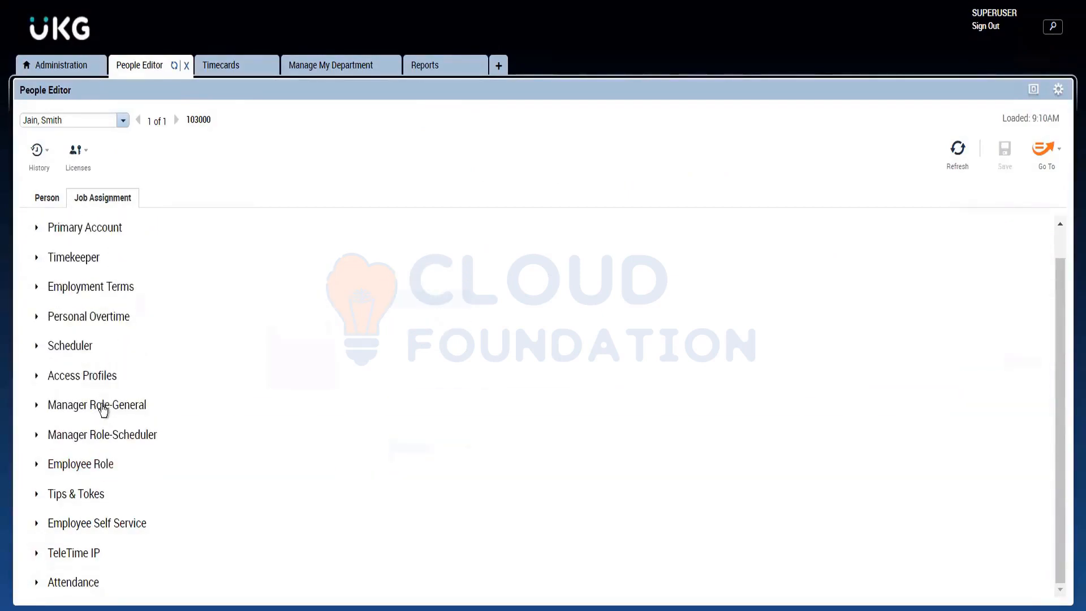
{"action": "left_click", "coordinate": [101, 405]}
{"action": "scroll", "coordinate": [262, 440], "scroll_direction": "up", "scroll_amount": 3}
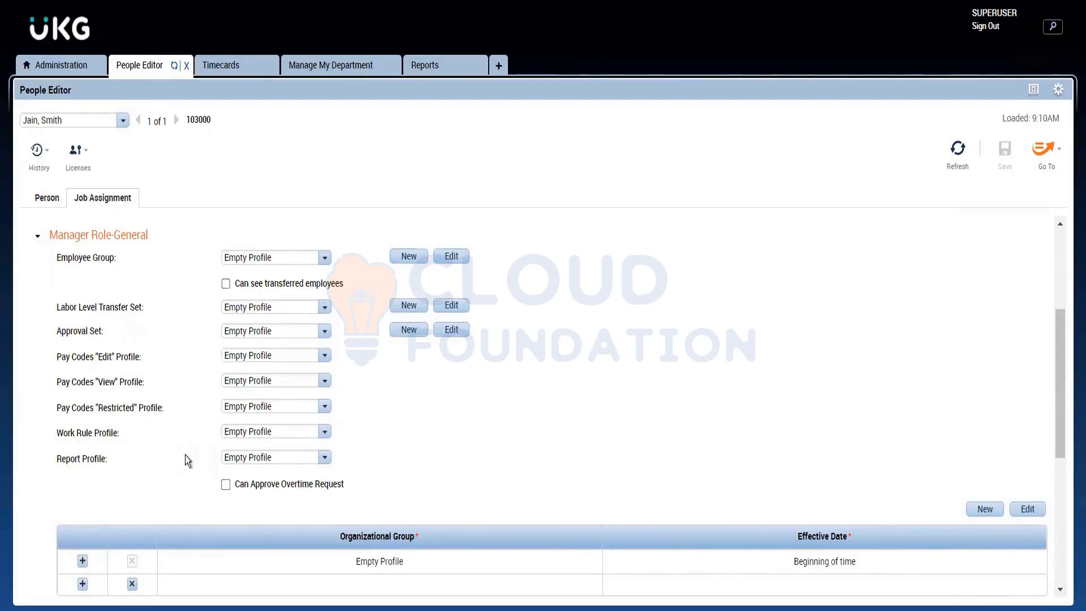
{"action": "left_click", "coordinate": [242, 461]}
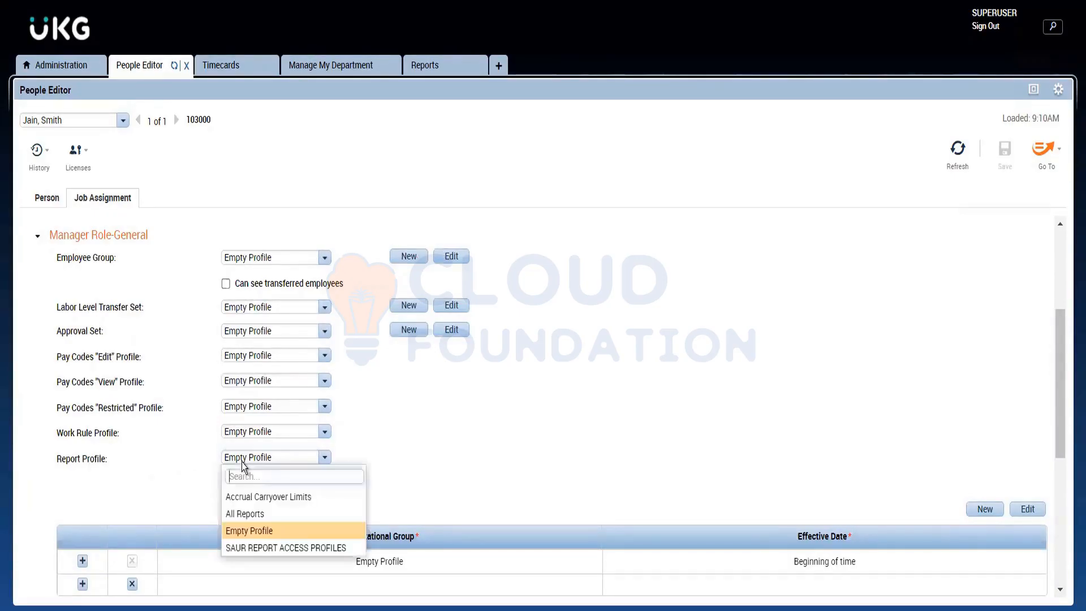
{"action": "left_click", "coordinate": [242, 463]}
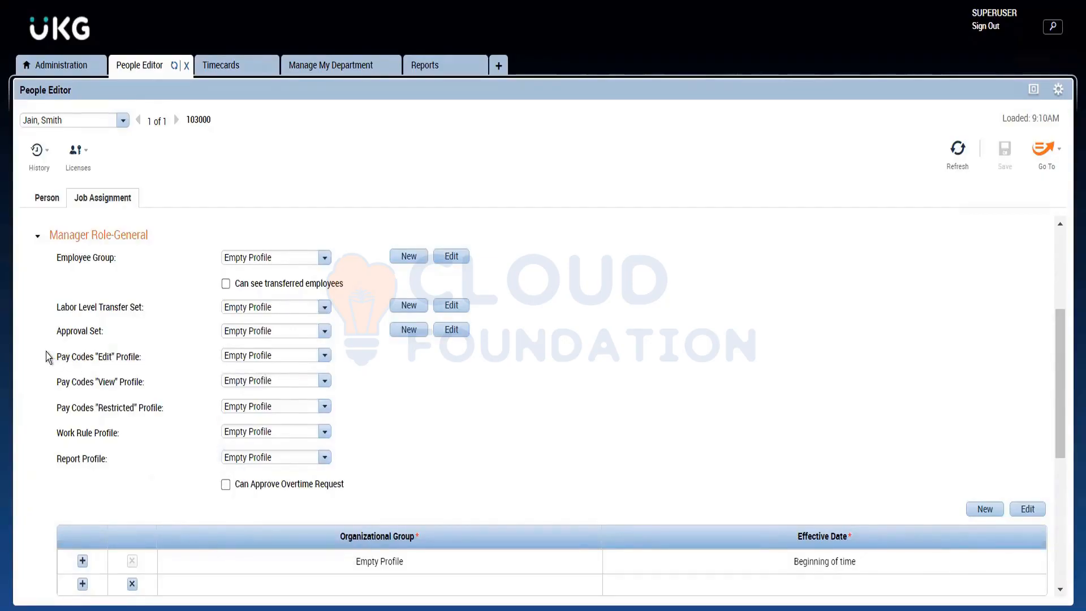
{"action": "left_click_drag", "start_coordinate": [46, 352], "coordinate": [163, 410]}
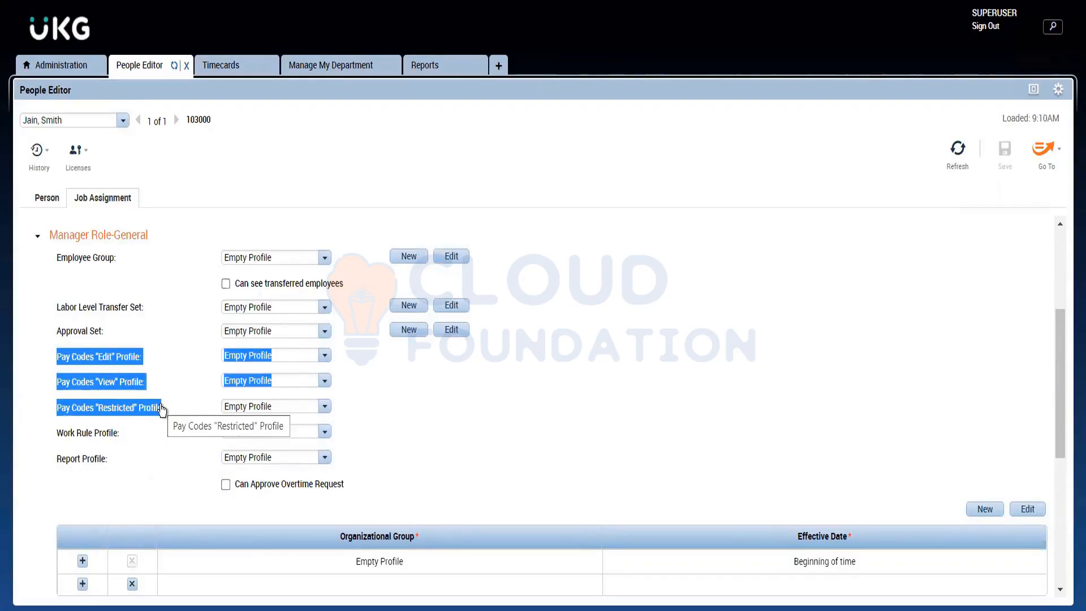
{"action": "left_click", "coordinate": [161, 409]}
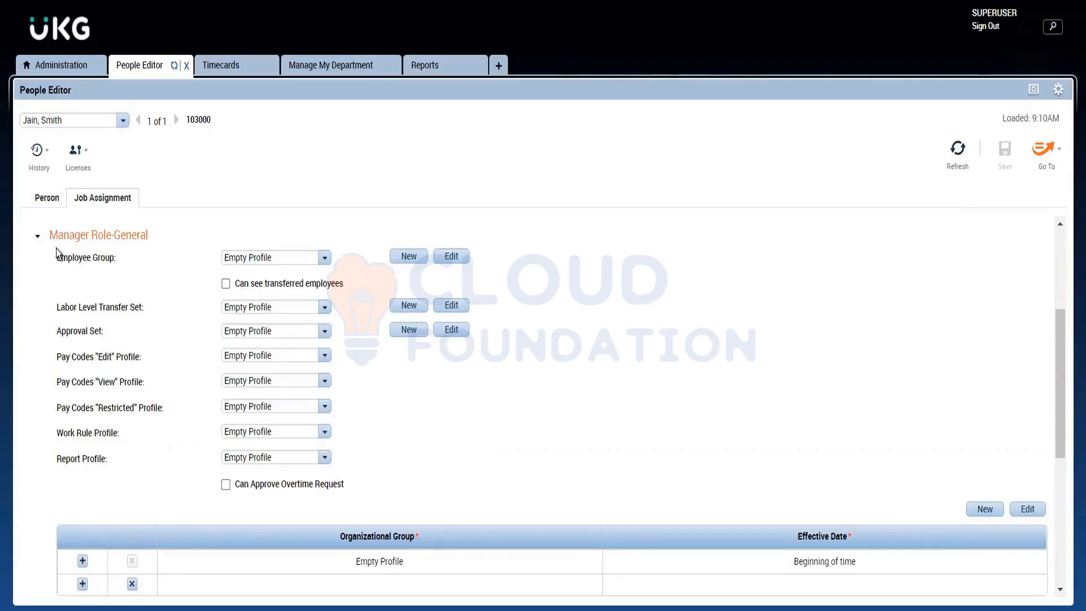
Step: Return to Setup in Administration and open the Generic Data Access Profiles list
{"action": "left_click", "coordinate": [71, 244]}
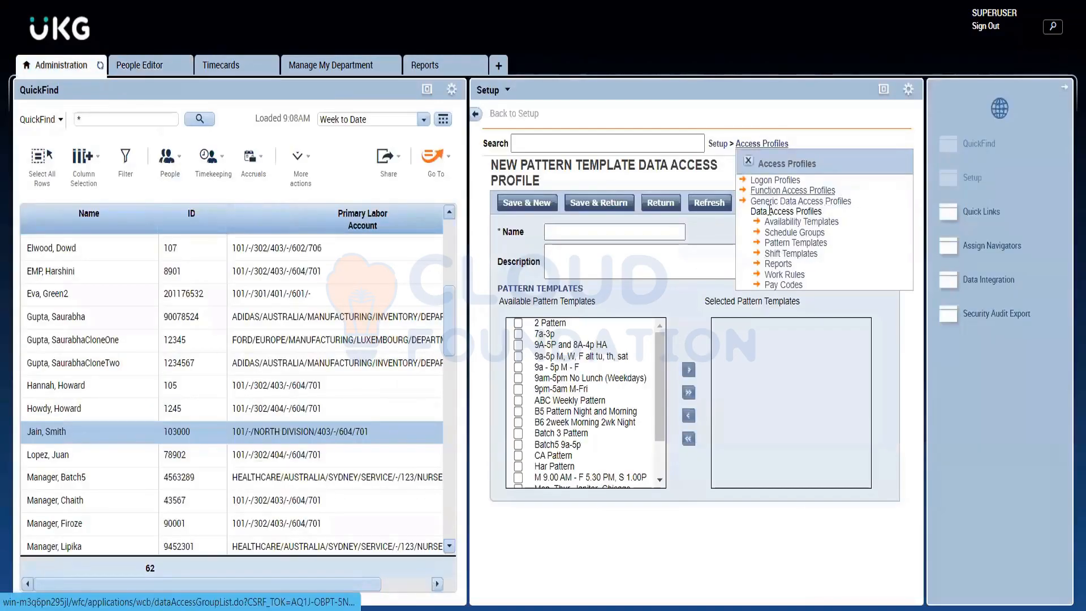
{"action": "left_click", "coordinate": [812, 202]}
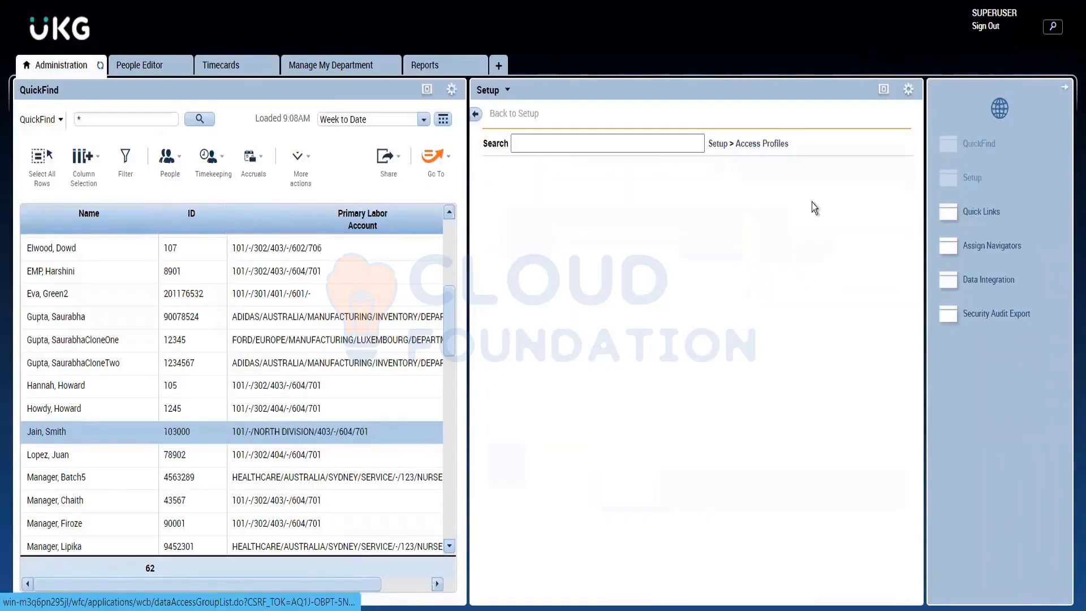
Step: Maximize Setup, open the All Access generic data access profile to view its selected function access profiles, and return to the profile list
{"action": "left_click", "coordinate": [881, 90]}
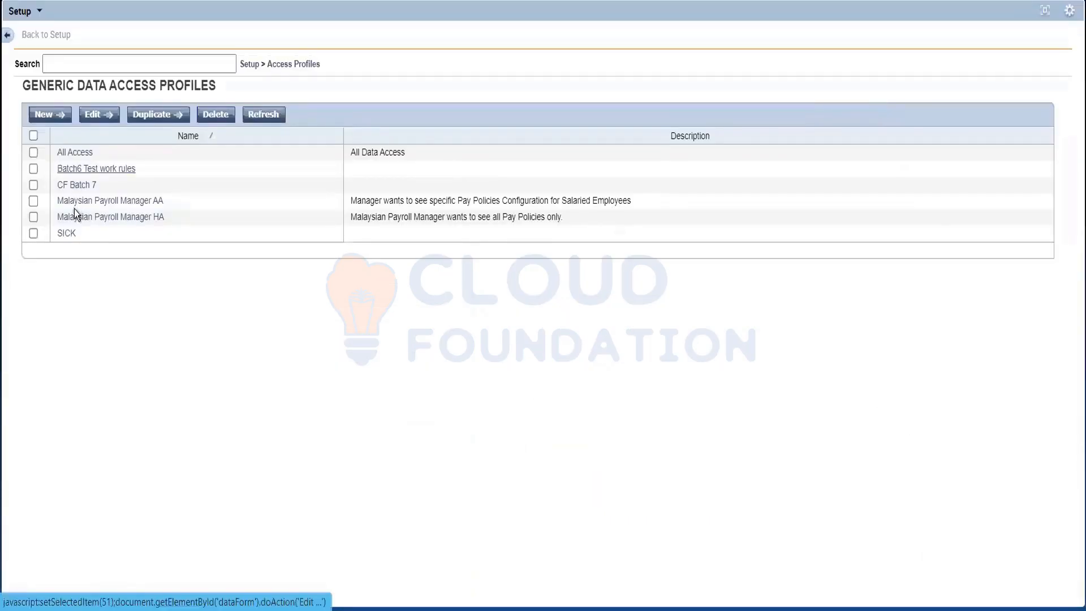
{"action": "left_click", "coordinate": [77, 151]}
{"action": "left_click", "coordinate": [75, 154]}
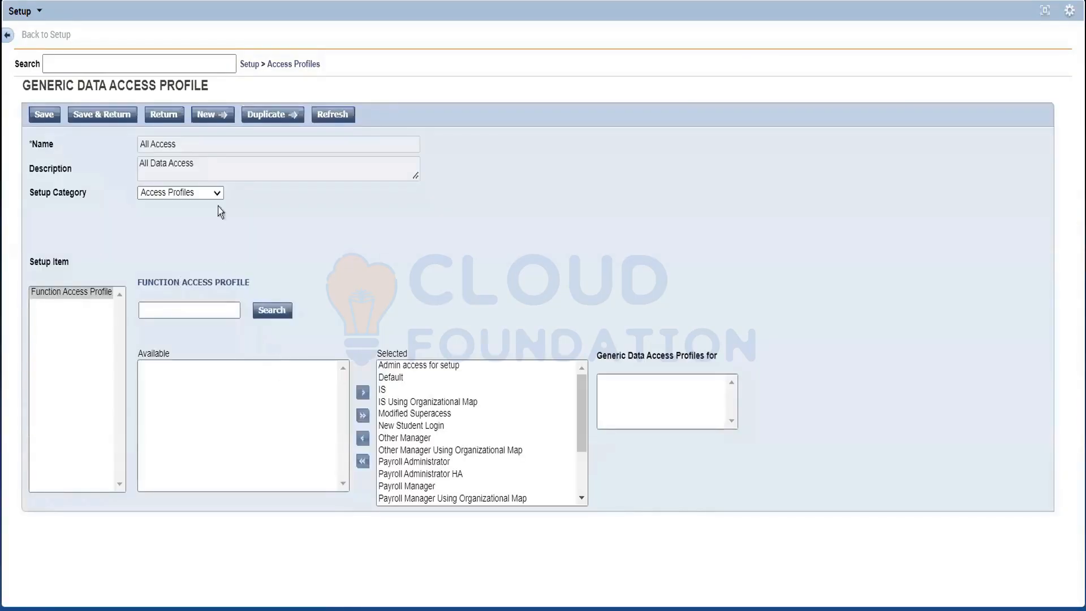
{"action": "left_click", "coordinate": [284, 69]}
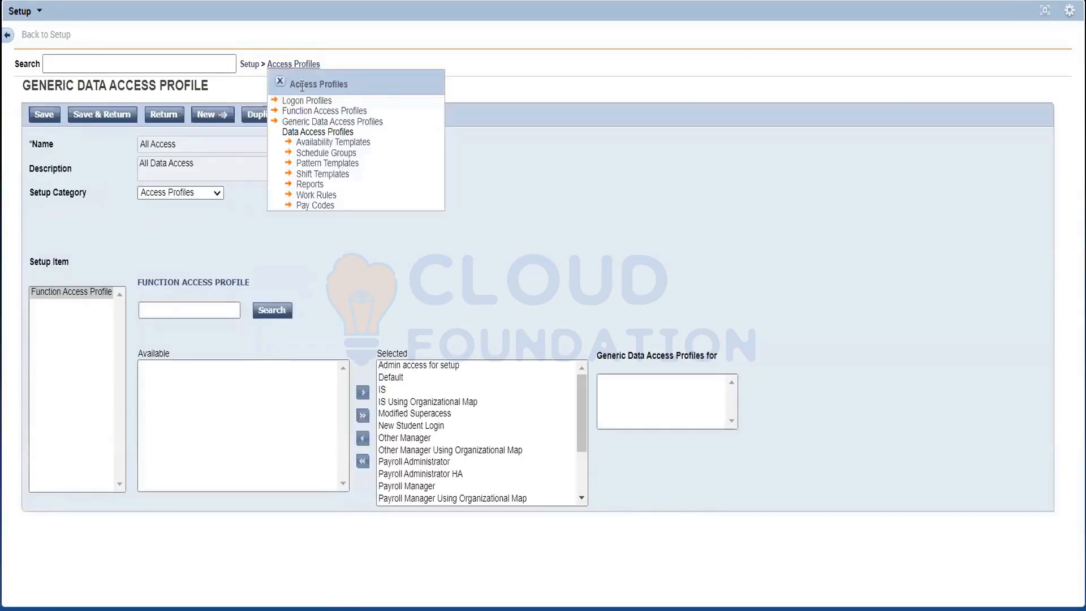
{"action": "left_click", "coordinate": [320, 122]}
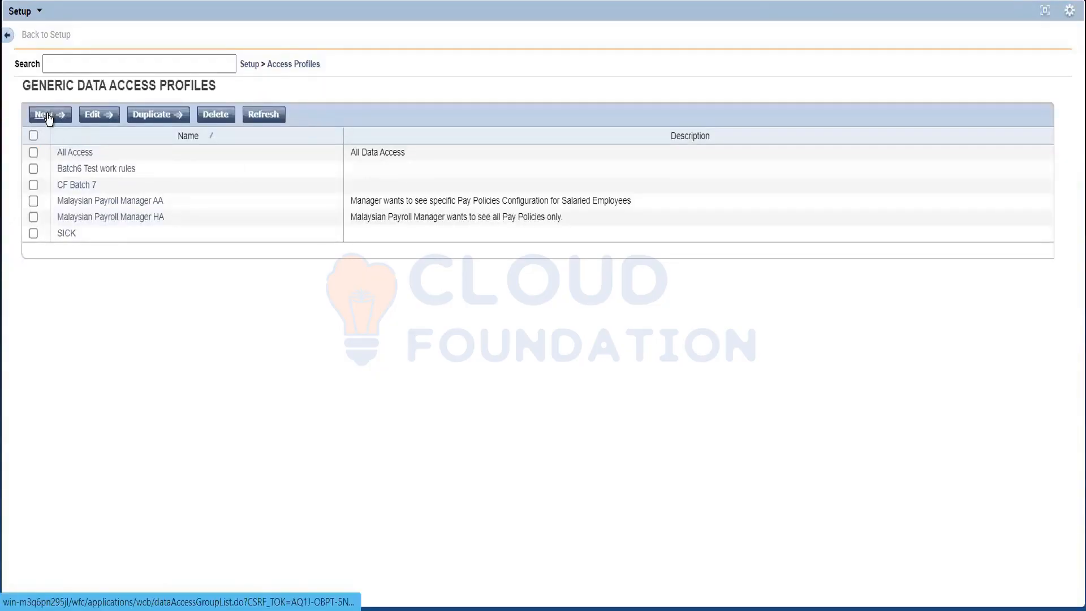
Step: Open the Malaysian Payroll Manager AA generic data access profile and review the available Setup Category options
{"action": "left_click", "coordinate": [83, 202]}
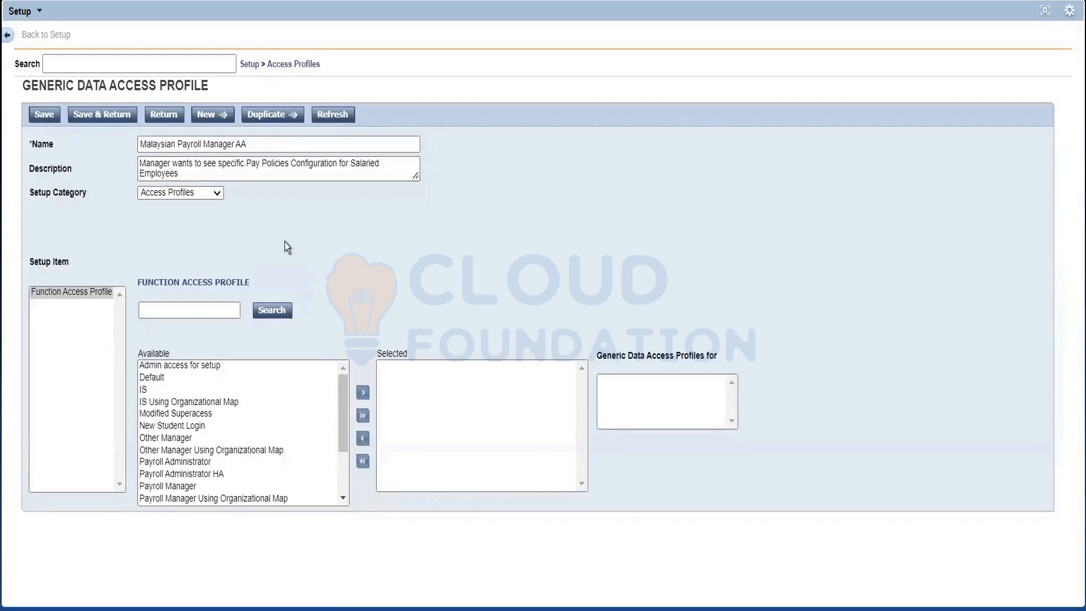
{"action": "left_click", "coordinate": [191, 314]}
{"action": "triple_click", "coordinate": [41, 199]}
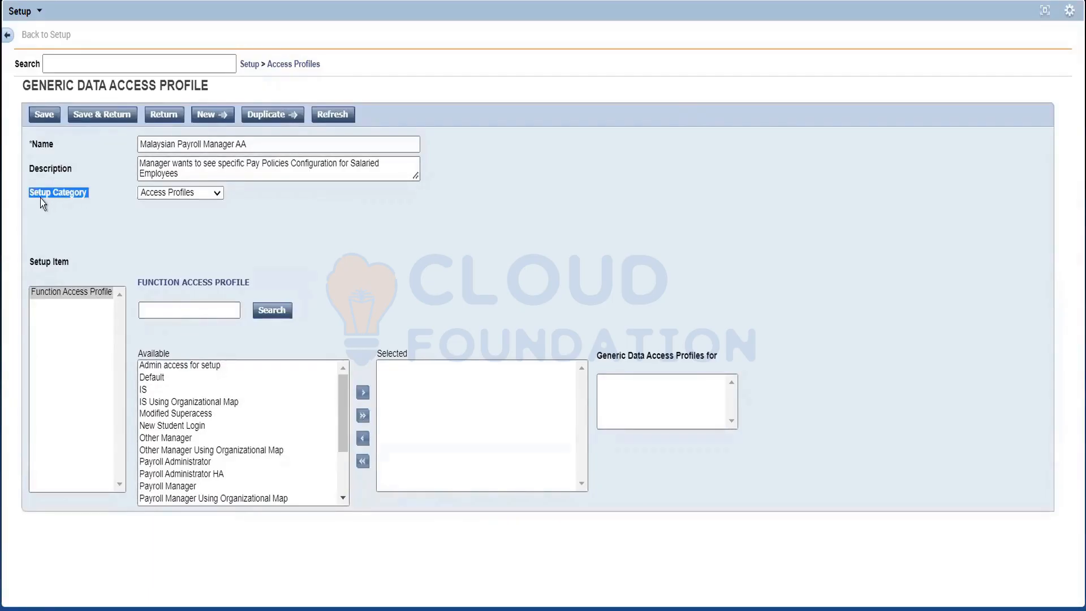
{"action": "left_click", "coordinate": [200, 198]}
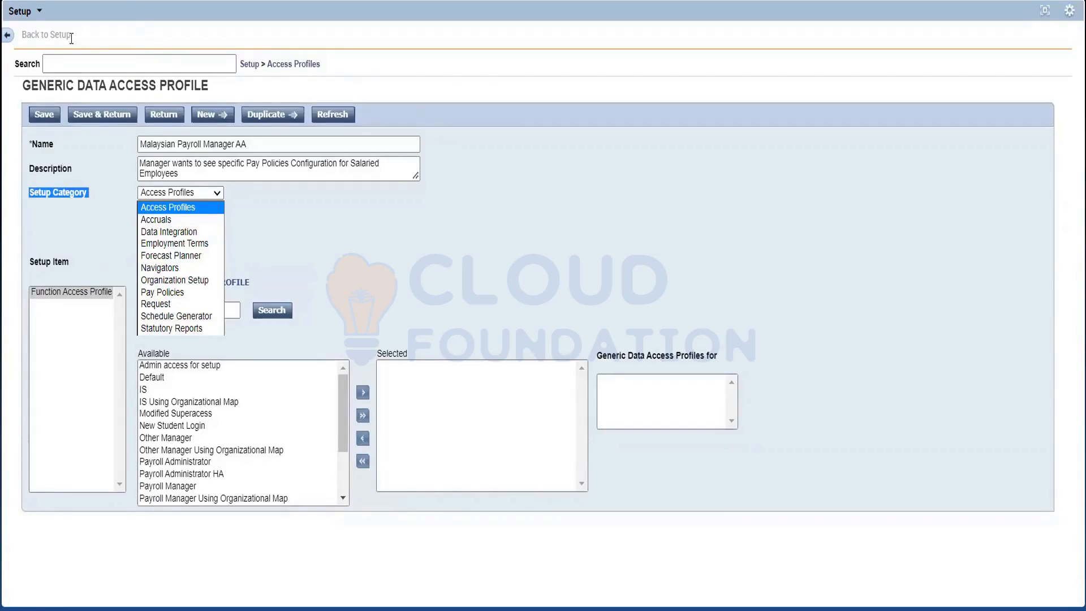
{"action": "left_click_drag", "start_coordinate": [68, 37], "coordinate": [9, 47]}
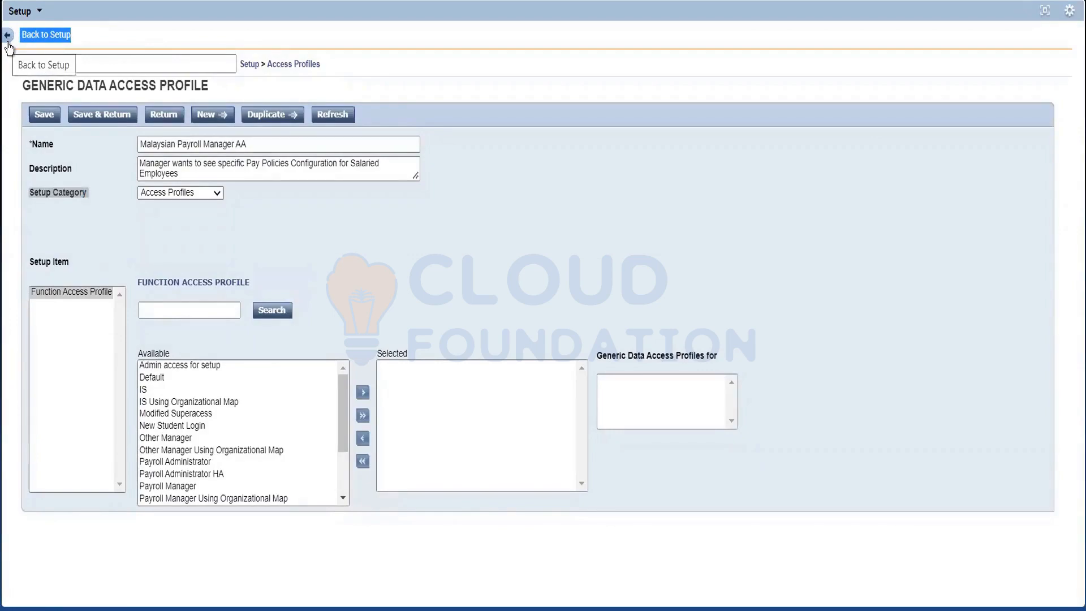
{"action": "left_click", "coordinate": [107, 199]}
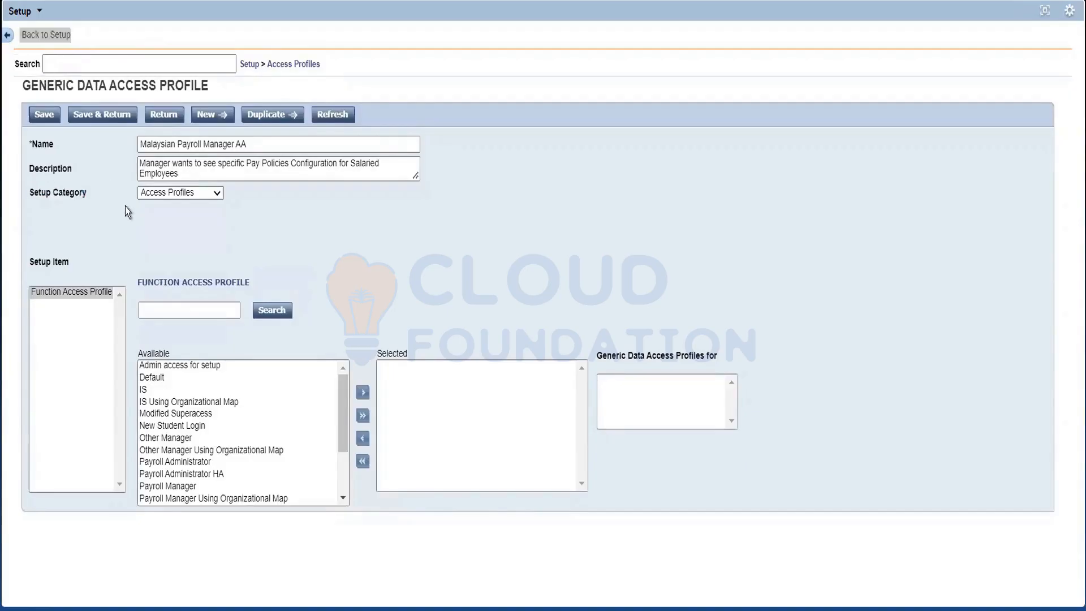
{"action": "left_click", "coordinate": [175, 197]}
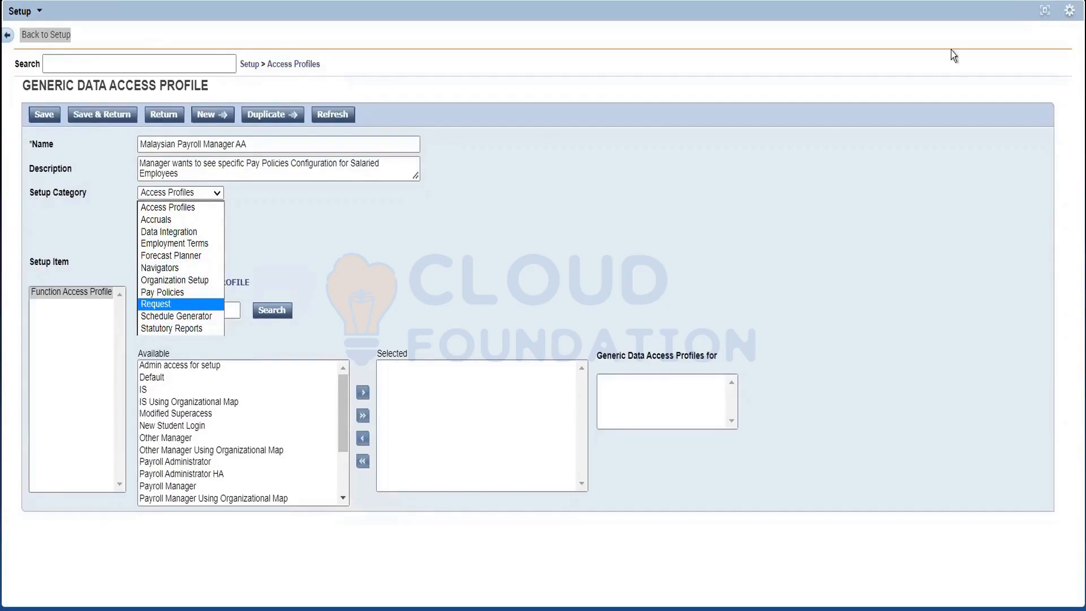
Step: Return to the main Setup page, review its configuration categories with Access Profiles collapsed, and inspect the items under Accruals
{"action": "left_click", "coordinate": [247, 68]}
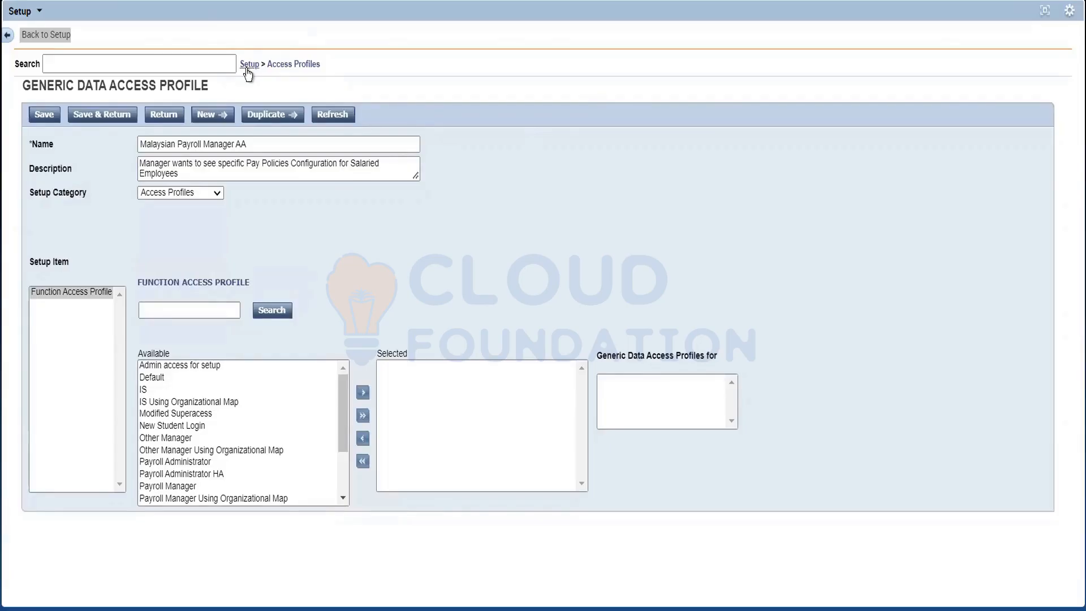
{"action": "left_click", "coordinate": [249, 65]}
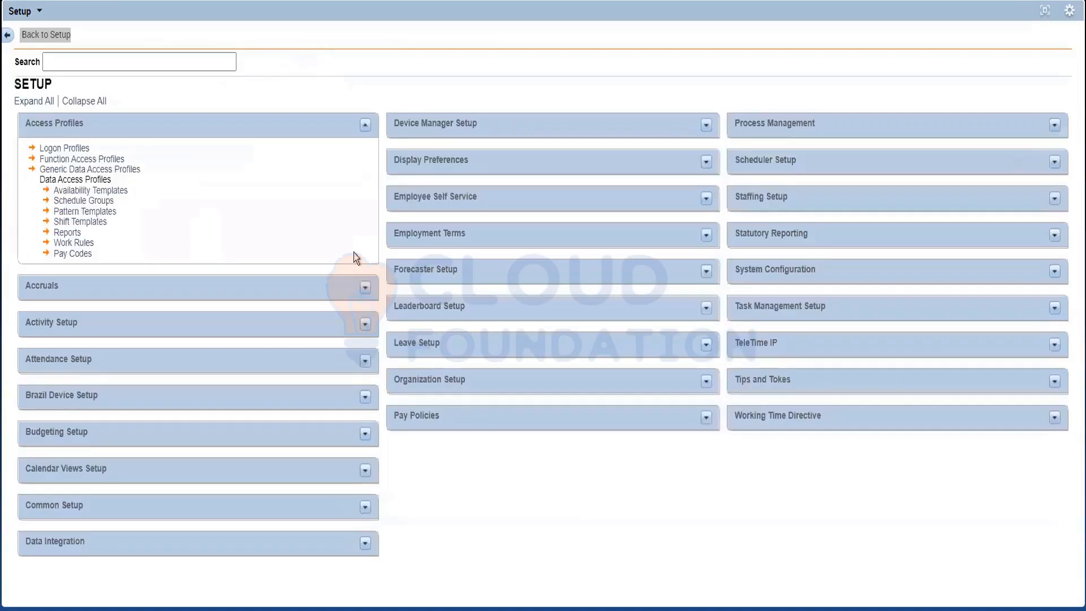
{"action": "left_click", "coordinate": [365, 126]}
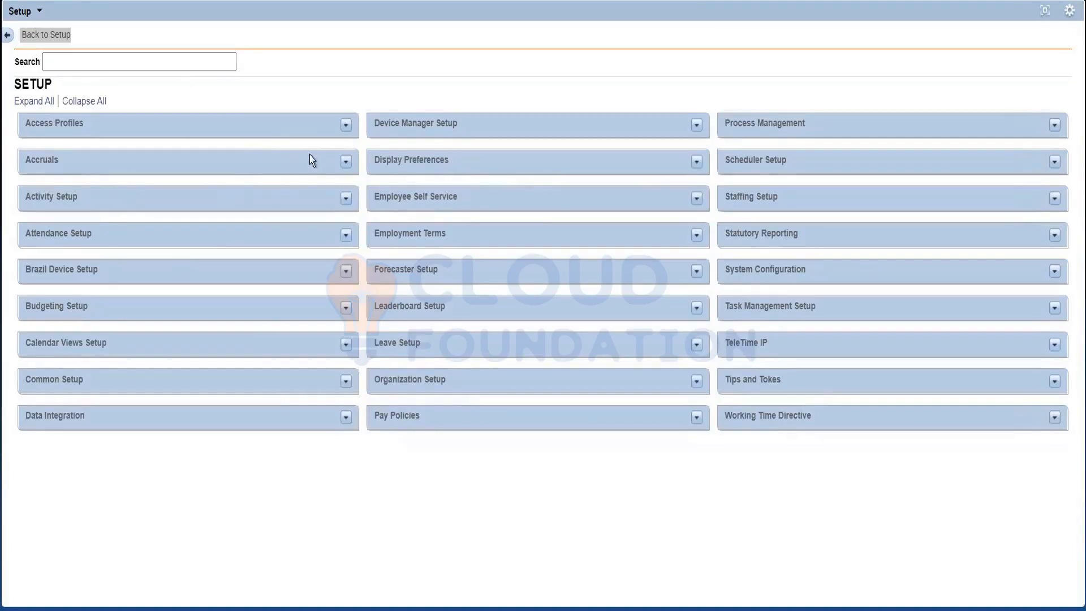
{"action": "left_click", "coordinate": [342, 161]}
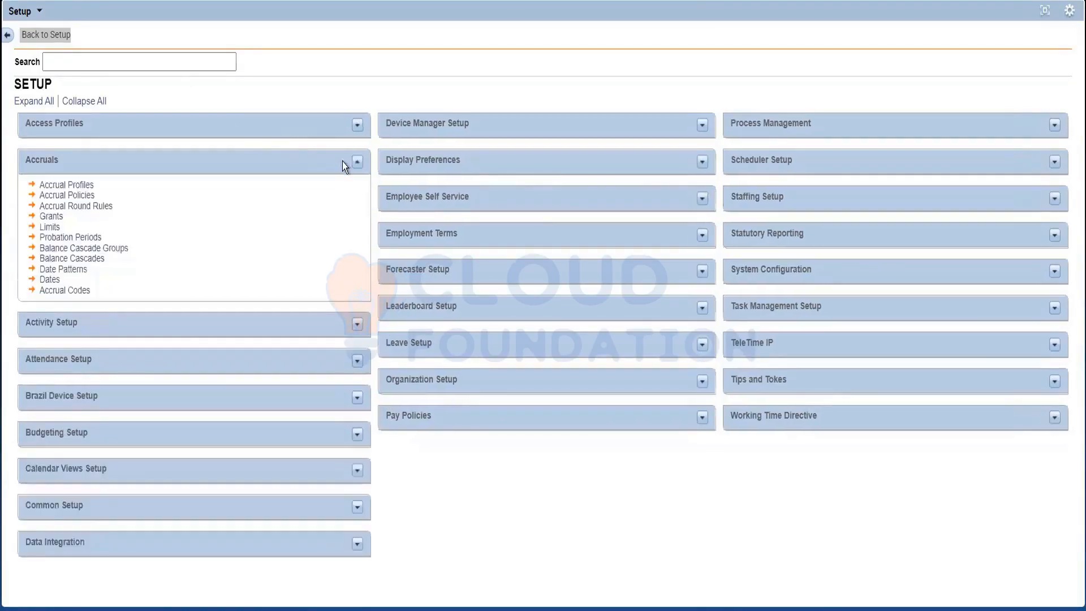
{"action": "left_click", "coordinate": [357, 163]}
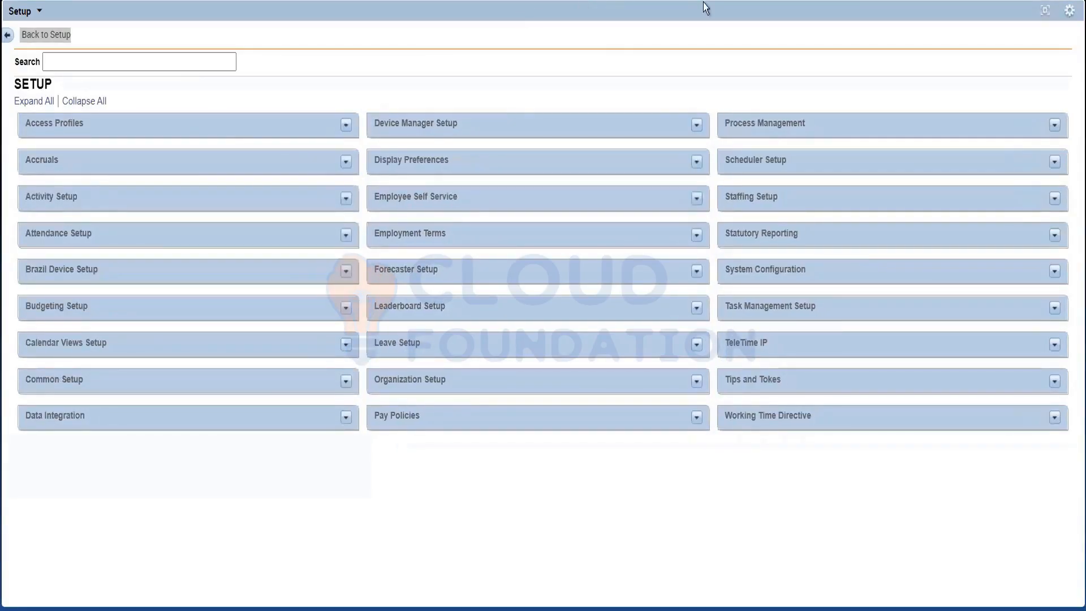
Step: Reopen the Malaysian Payroll Manager AA generic data access profile and show the Accruals setup category
{"action": "left_click", "coordinate": [345, 129]}
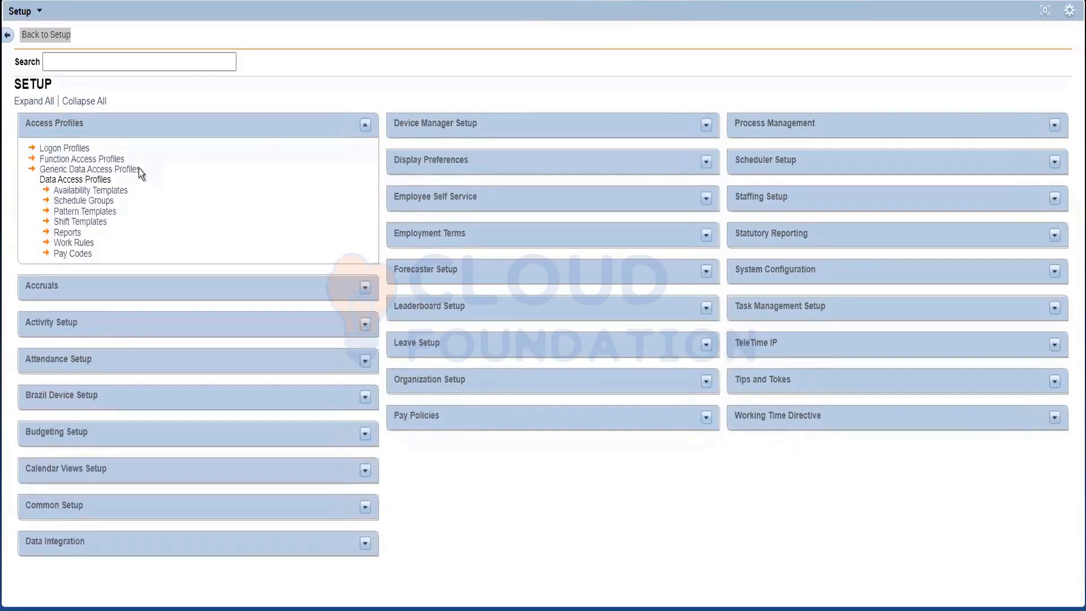
{"action": "left_click", "coordinate": [105, 169]}
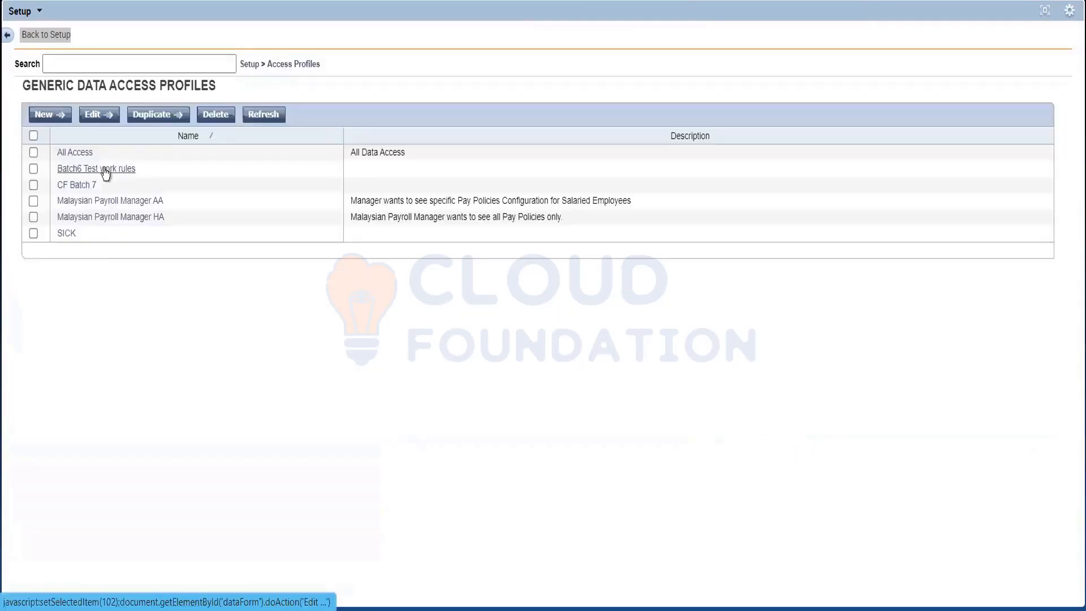
{"action": "left_click", "coordinate": [107, 205]}
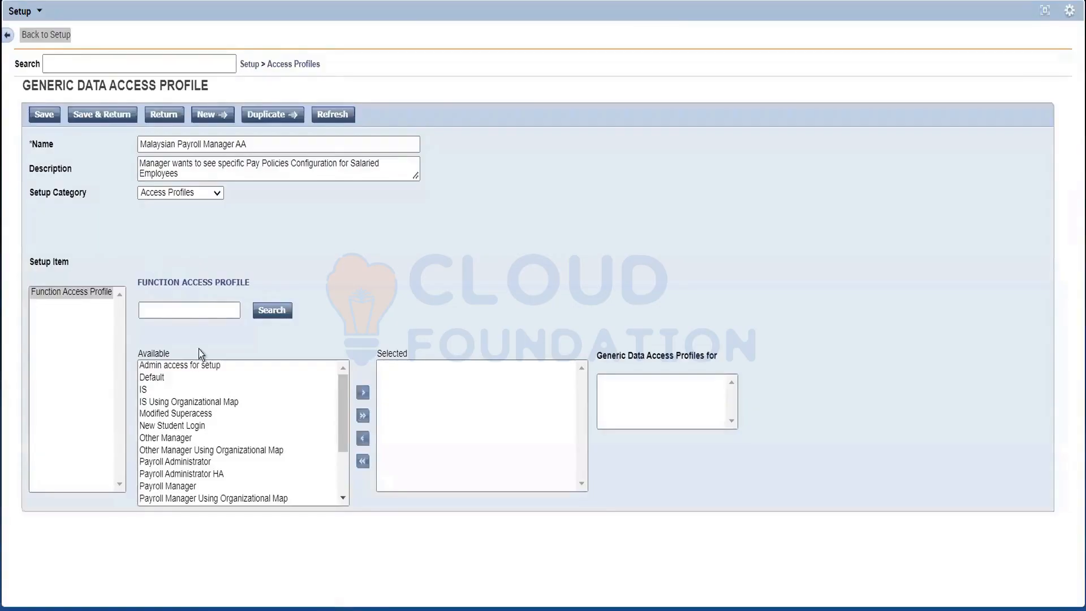
{"action": "left_click", "coordinate": [175, 195]}
{"action": "left_click", "coordinate": [175, 221]}
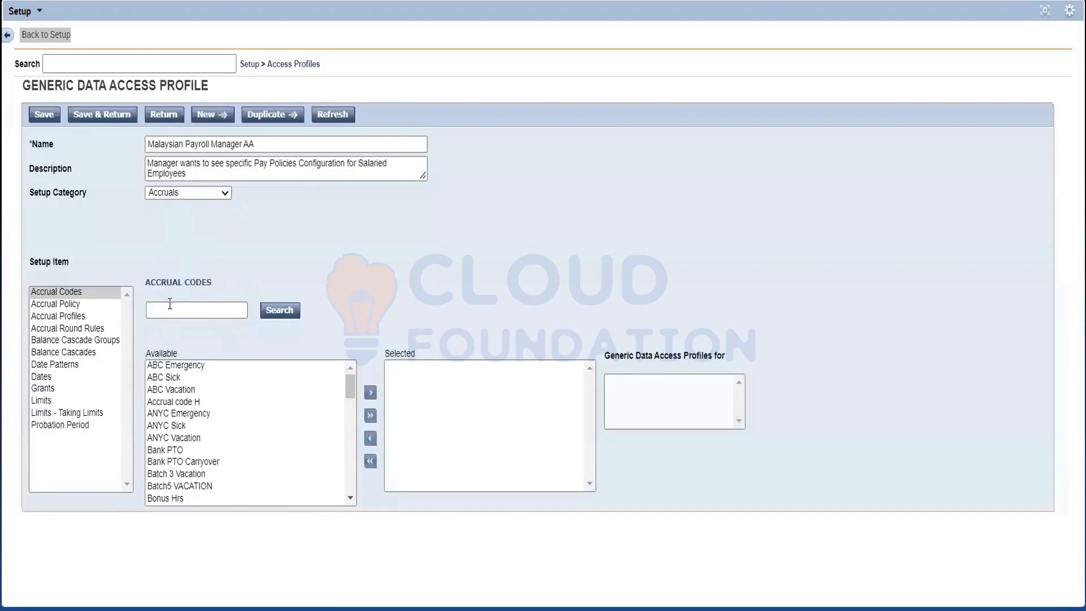
Step: Browse the available accrual codes and accrual policies for the Malaysian Payroll Manager AA profile
{"action": "left_click", "coordinate": [73, 291]}
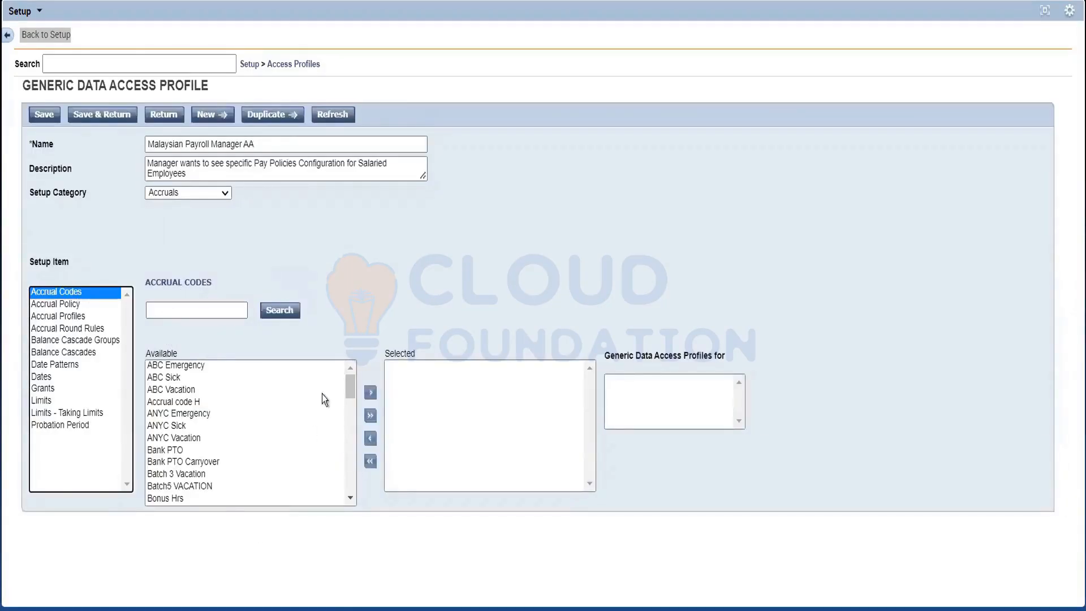
{"action": "left_click", "coordinate": [349, 389]}
{"action": "scroll", "coordinate": [352, 430], "scroll_direction": "down", "scroll_amount": 1}
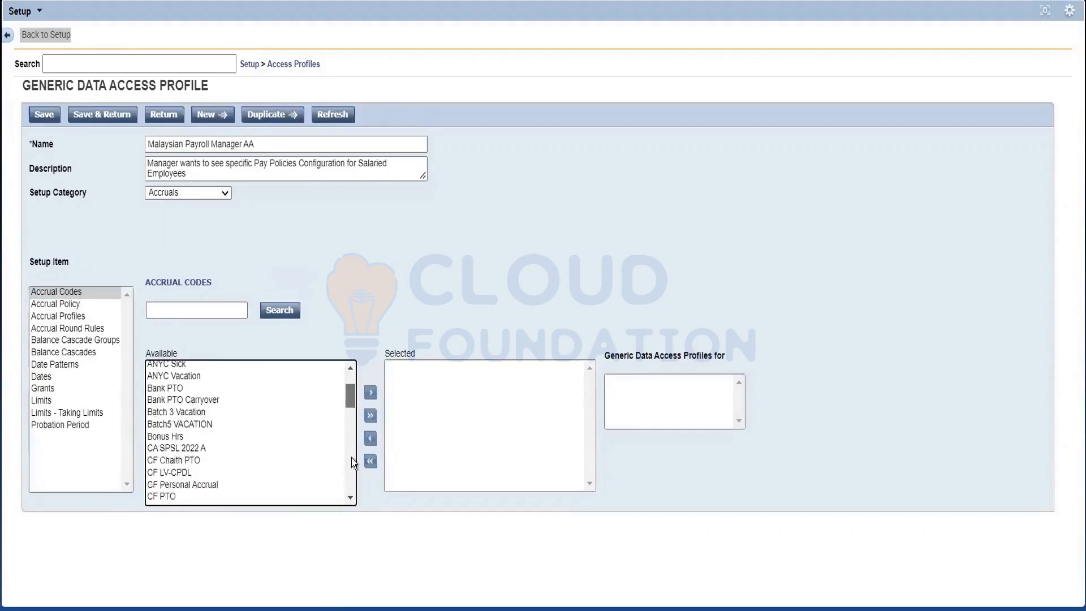
{"action": "left_click_drag", "start_coordinate": [351, 457], "coordinate": [366, 315]}
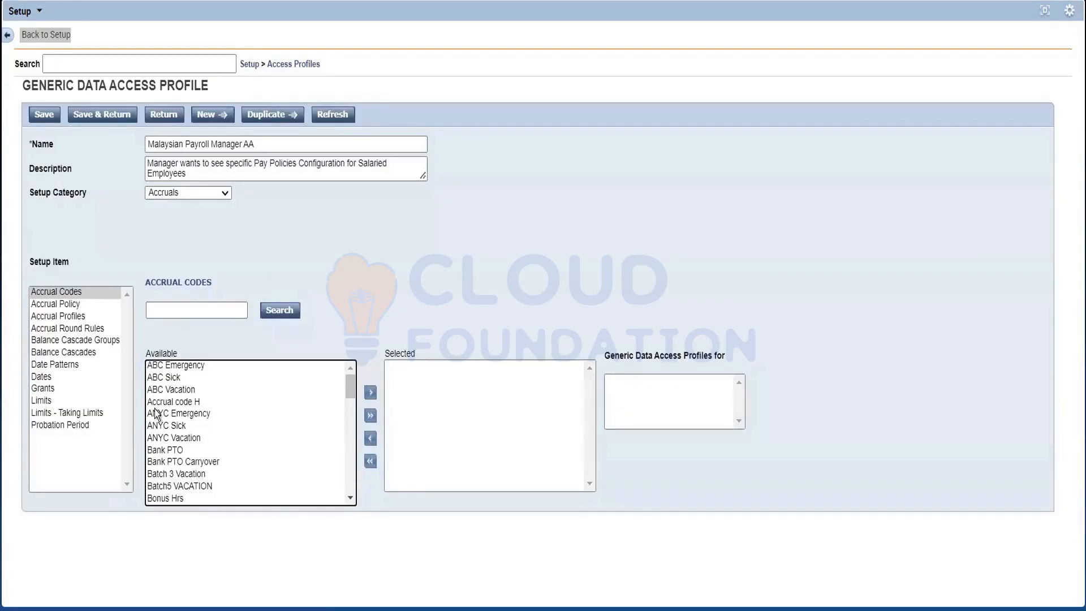
{"action": "left_click", "coordinate": [45, 304]}
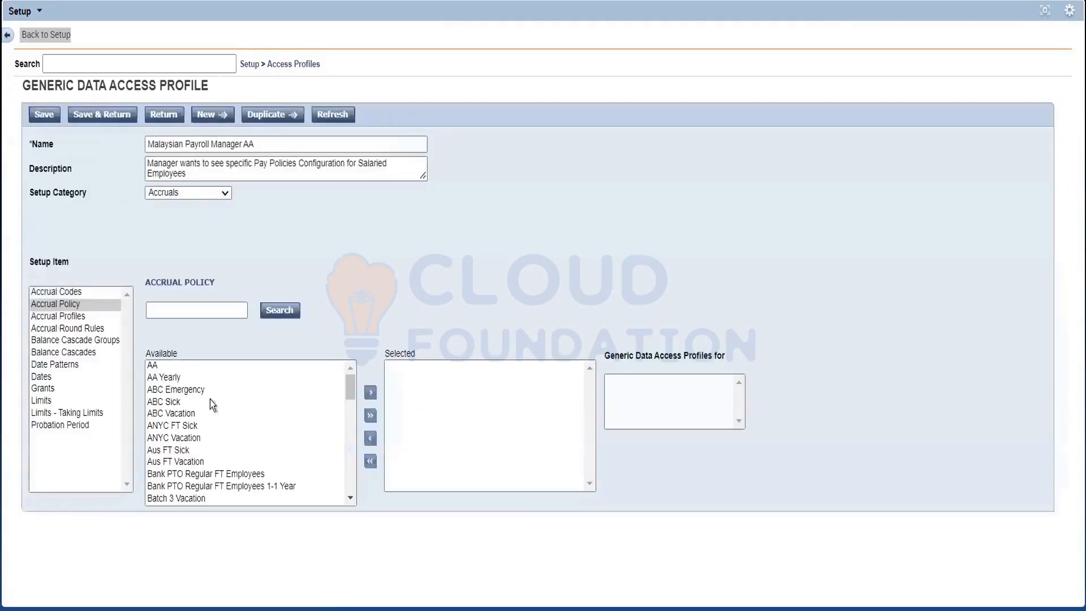
{"action": "left_click_drag", "start_coordinate": [352, 392], "coordinate": [348, 483]}
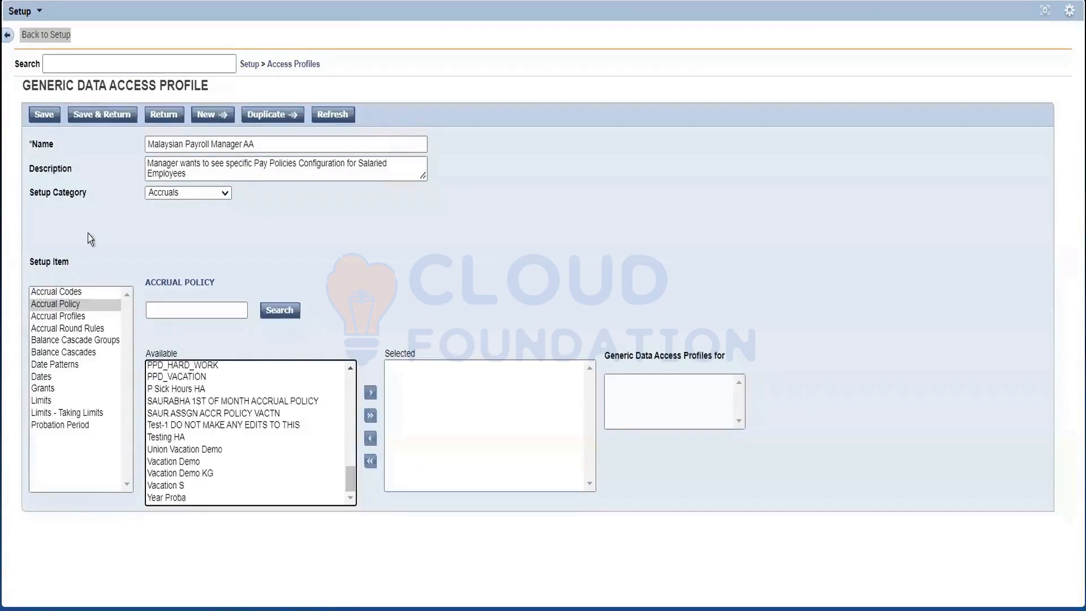
Step: Review the available Accrual Profiles and Grants, and revisit the Accrual Codes and Accrual Policy setup items
{"action": "left_click", "coordinate": [62, 321]}
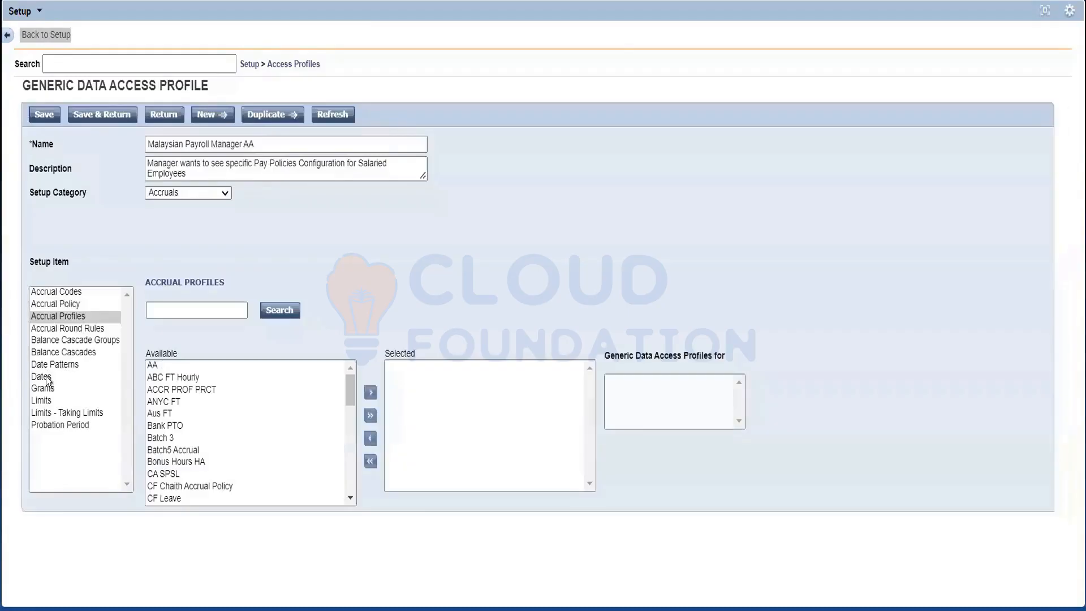
{"action": "left_click", "coordinate": [46, 377]}
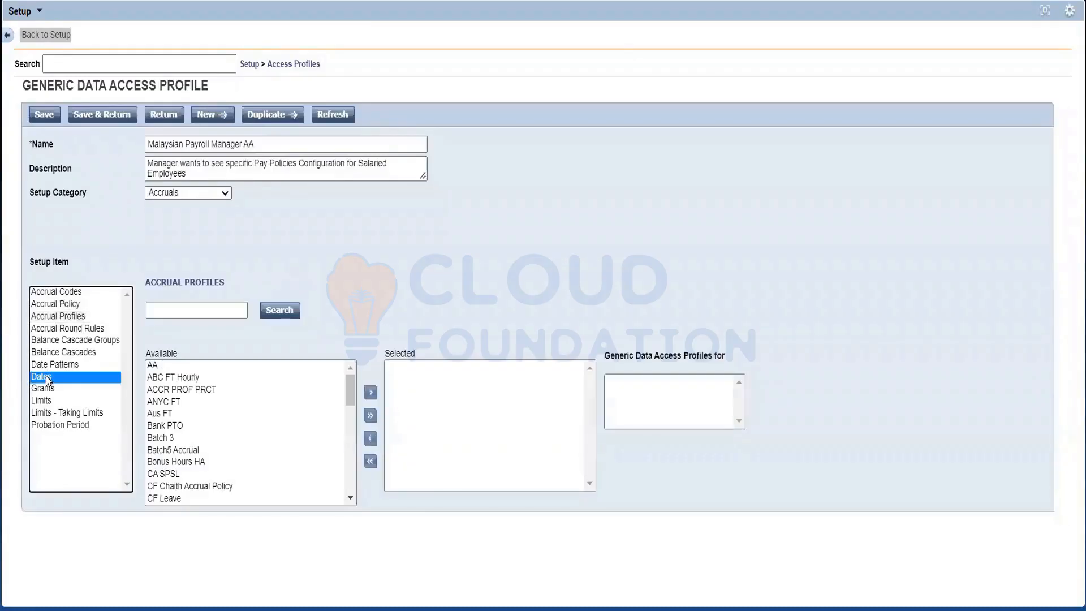
{"action": "left_click", "coordinate": [43, 391]}
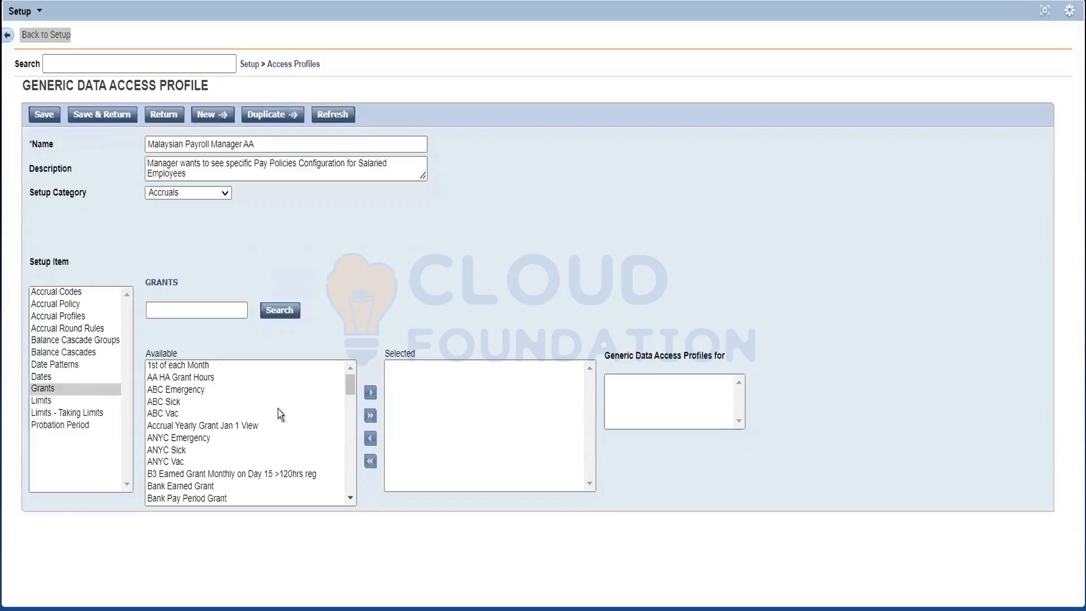
{"action": "left_click", "coordinate": [75, 293]}
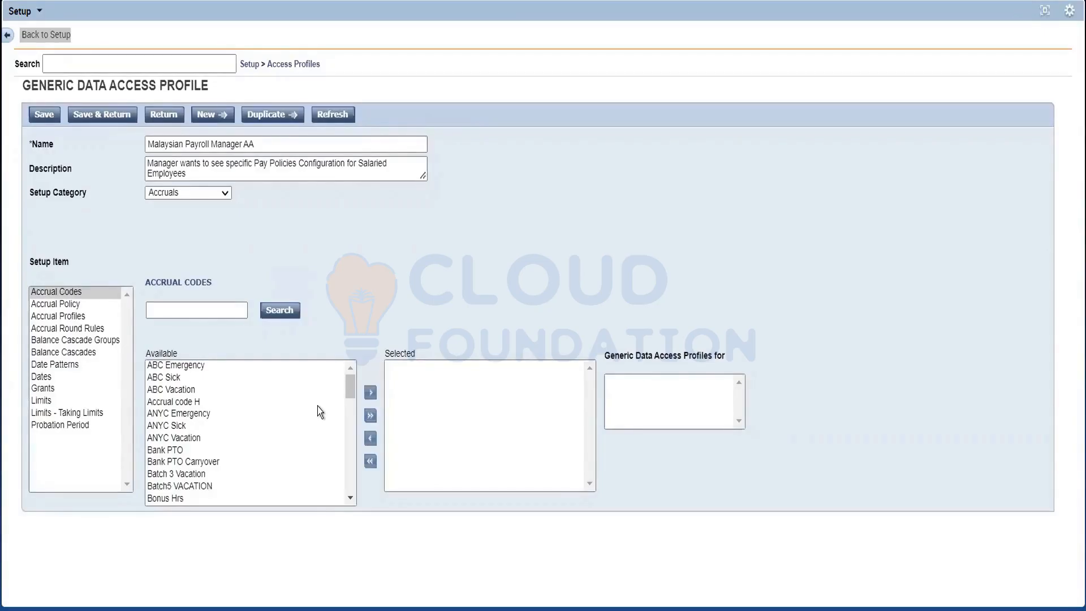
{"action": "left_click", "coordinate": [77, 305]}
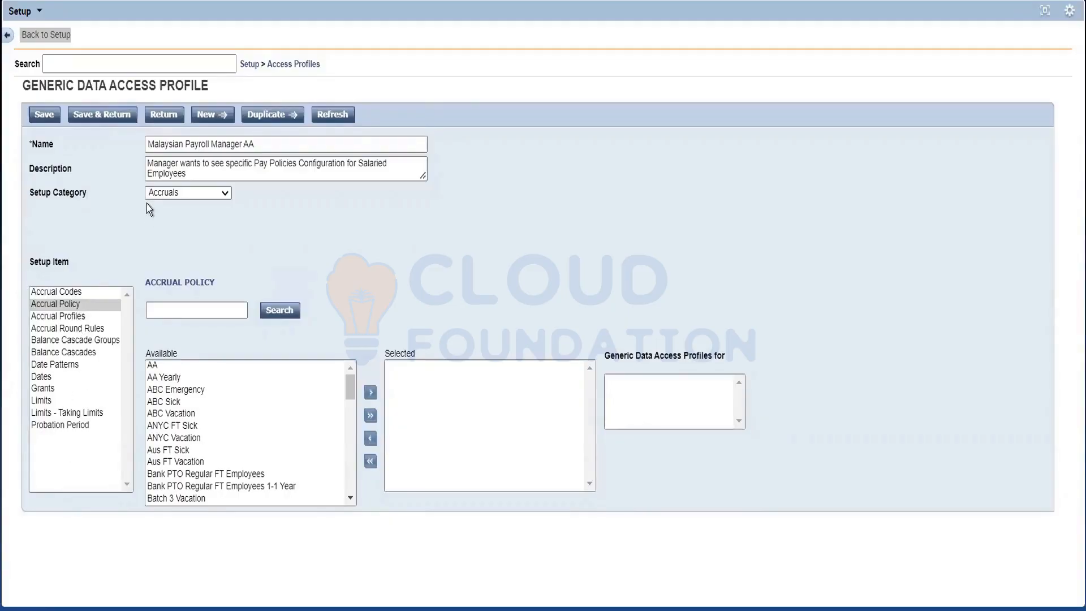
Step: Show the Data Integration setup category and review its Connections, Interfaces and Lookup Tables items
{"action": "left_click", "coordinate": [188, 193]}
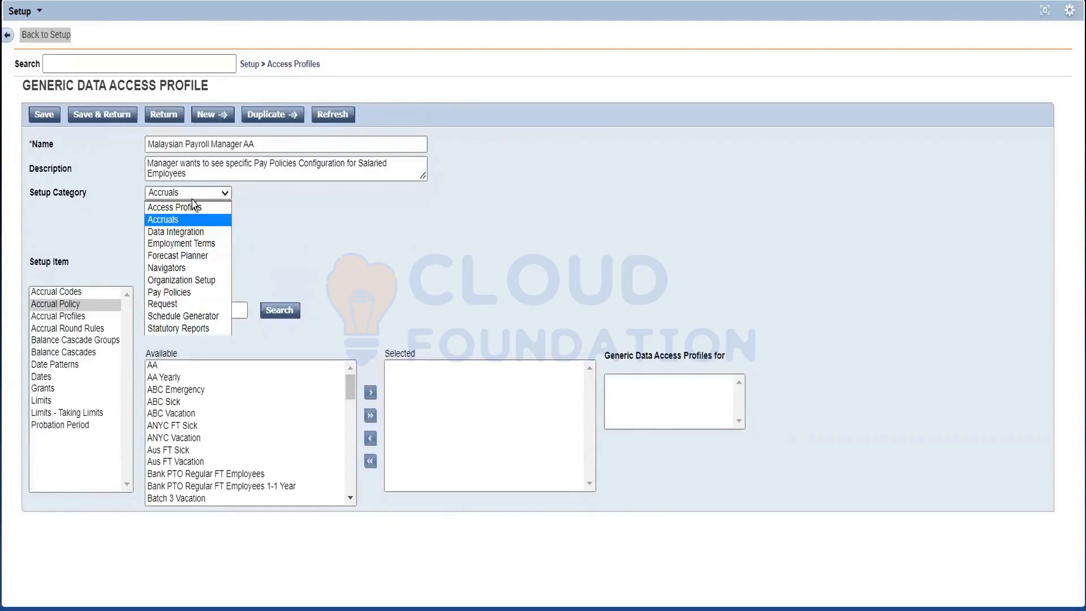
{"action": "left_click", "coordinate": [200, 232]}
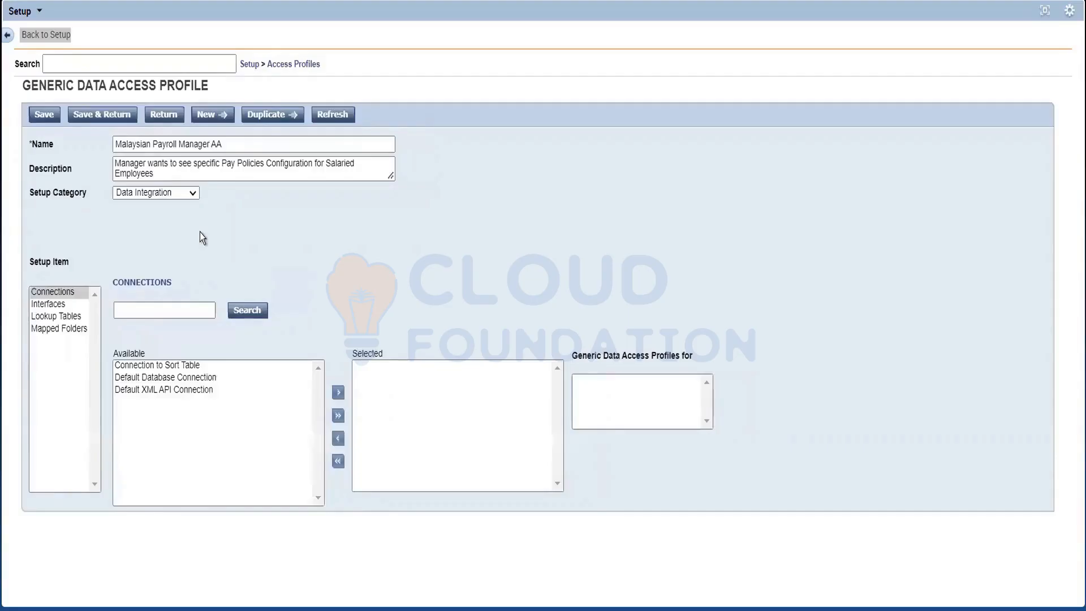
{"action": "left_click", "coordinate": [59, 304]}
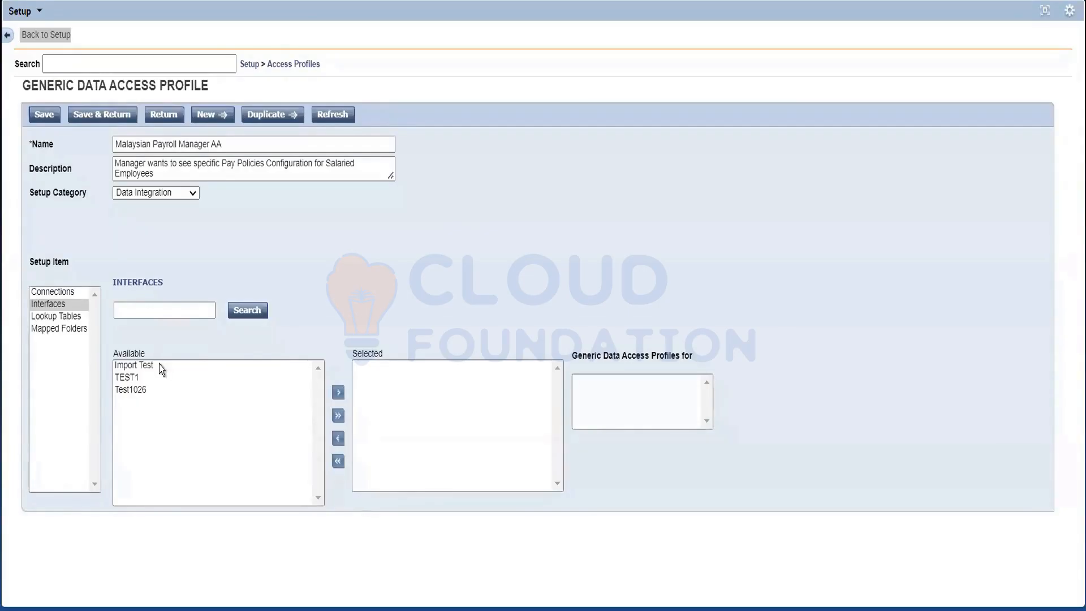
{"action": "left_click", "coordinate": [69, 318]}
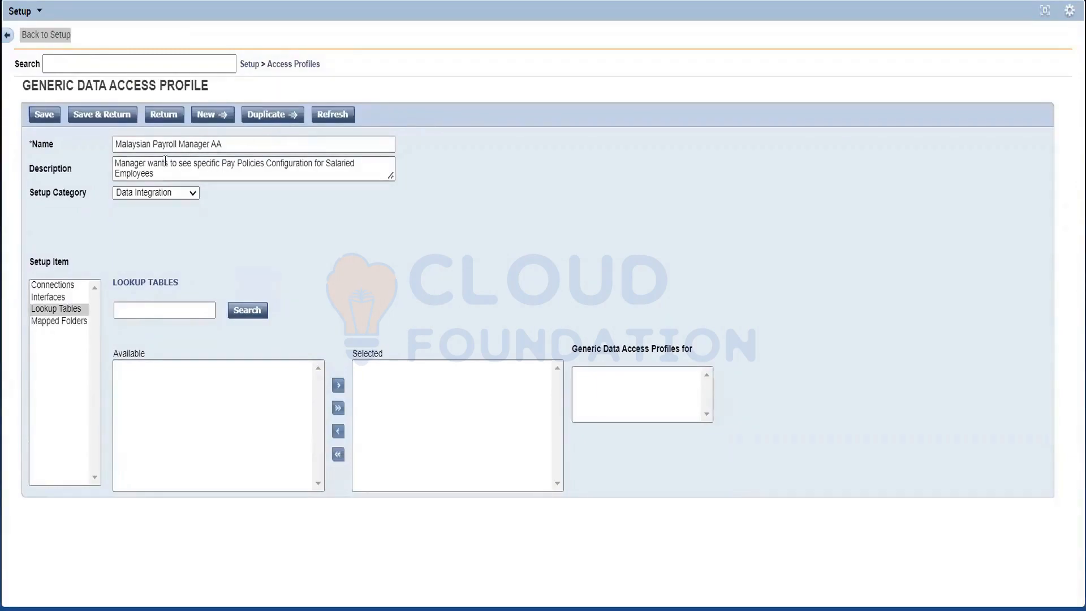
Step: Show the Pay Policies setup category and review its Combination Rules and Adjustment Rules items
{"action": "left_click", "coordinate": [161, 195]}
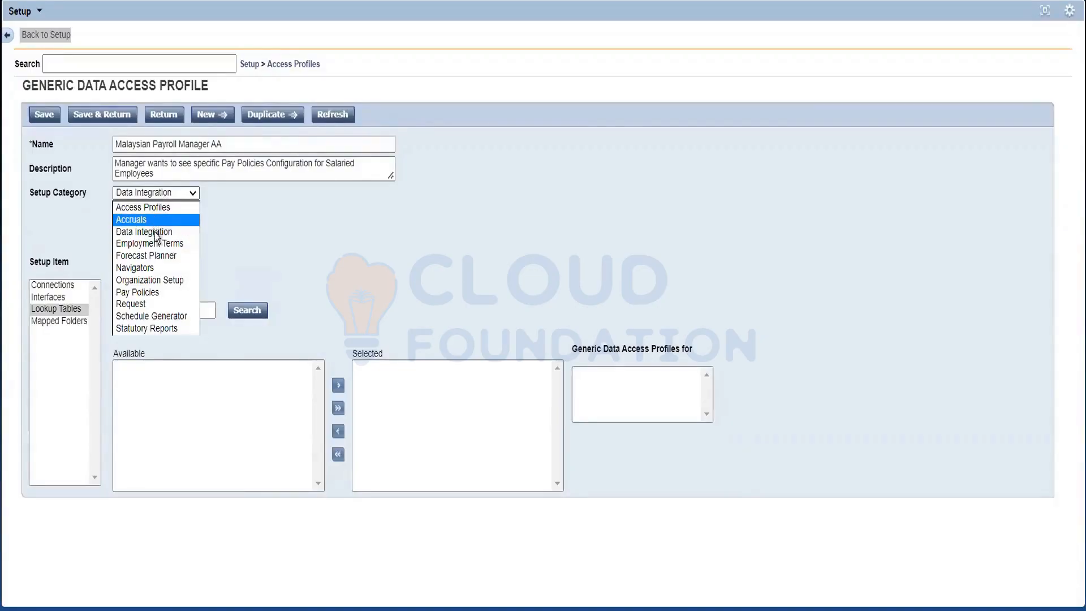
{"action": "left_click", "coordinate": [141, 293]}
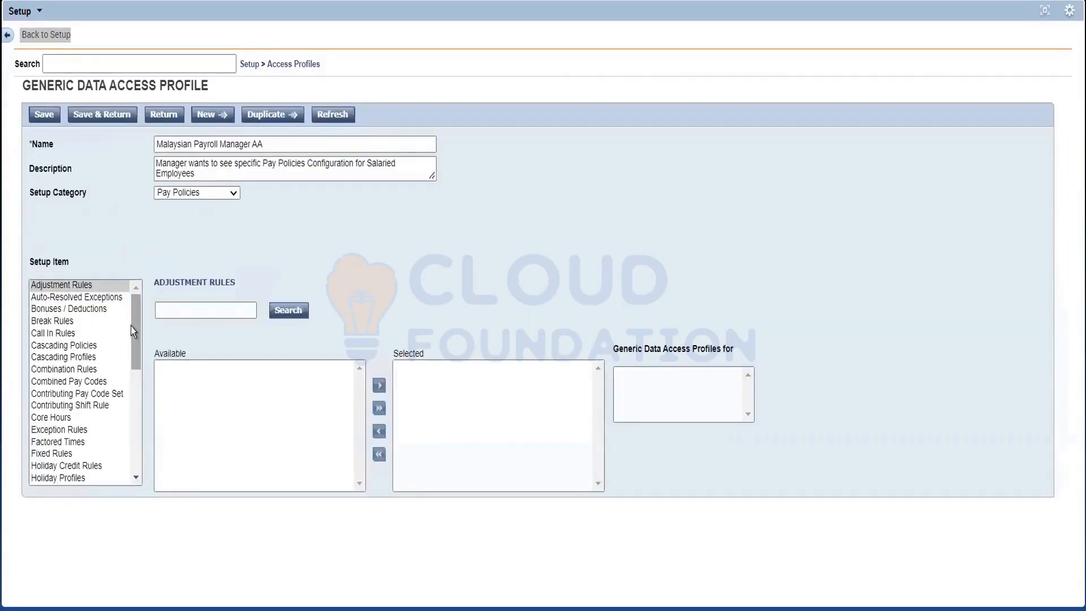
{"action": "left_click_drag", "start_coordinate": [131, 325], "coordinate": [150, 312]}
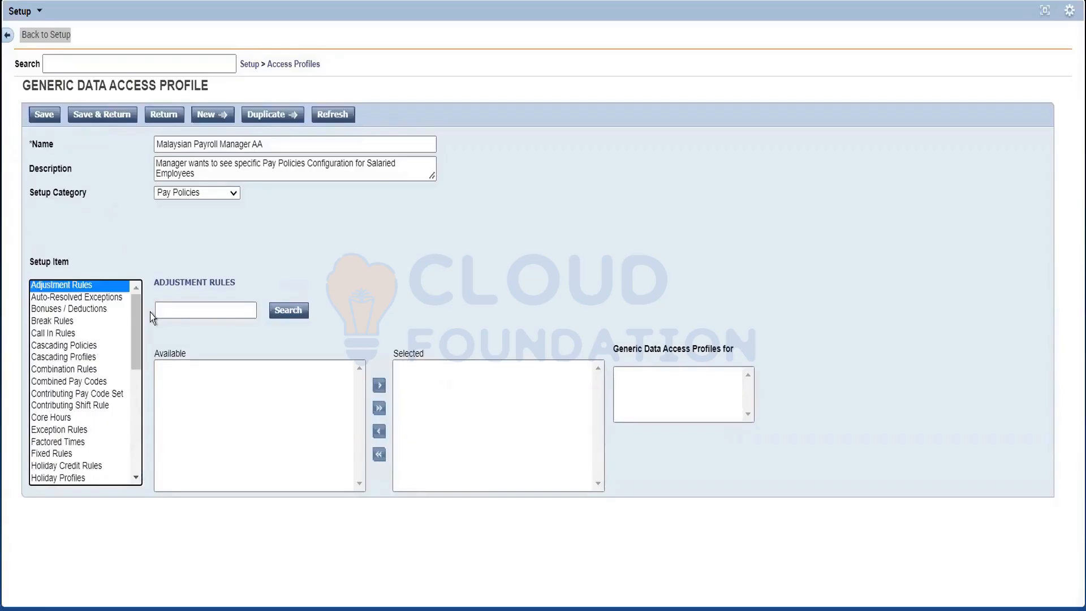
{"action": "left_click", "coordinate": [100, 372]}
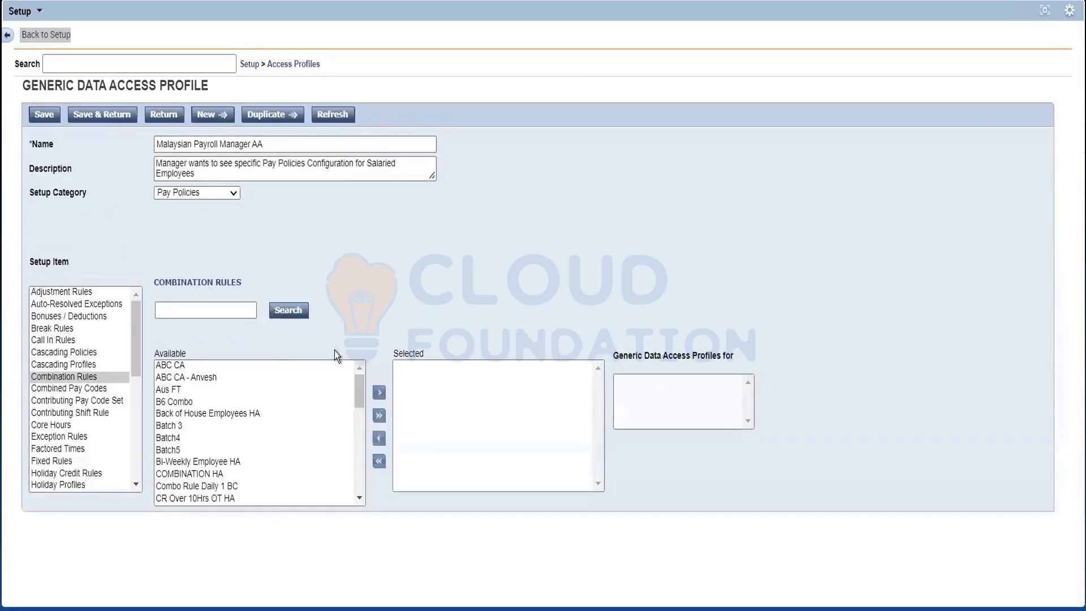
{"action": "left_click", "coordinate": [55, 295]}
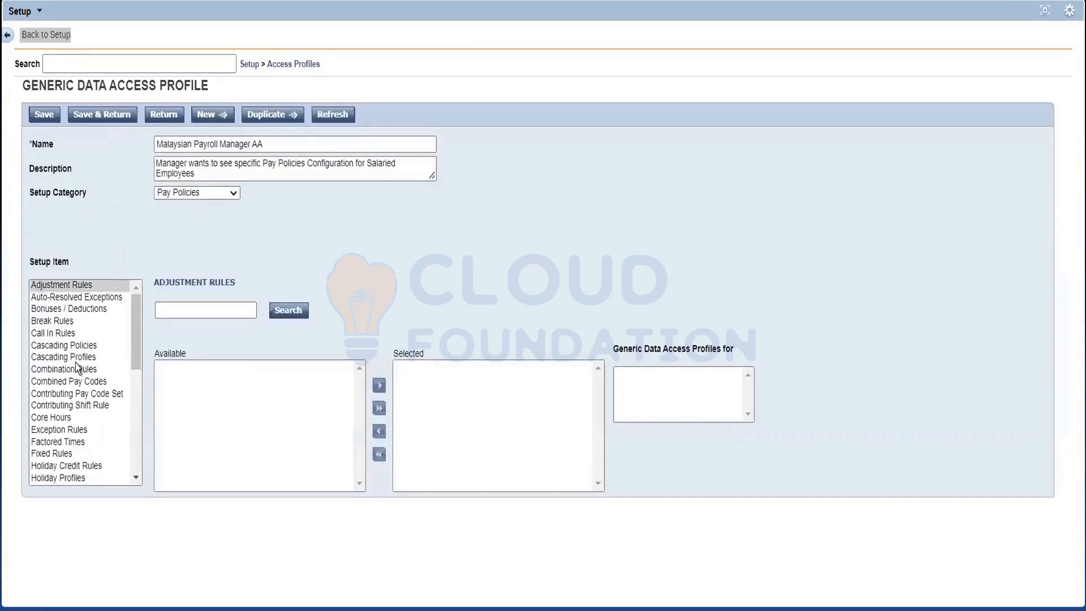
Step: Review the available and selected Fixed Rules and Holiday Credit Rules of the profile
{"action": "left_click", "coordinate": [76, 362]}
{"action": "left_click", "coordinate": [93, 456]}
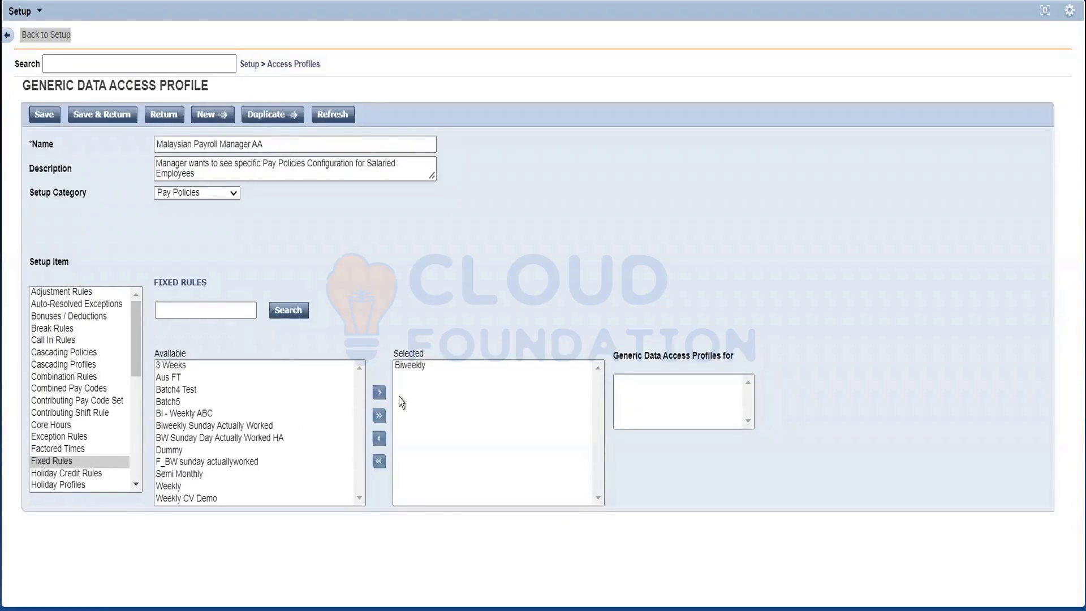
{"action": "left_click", "coordinate": [96, 475]}
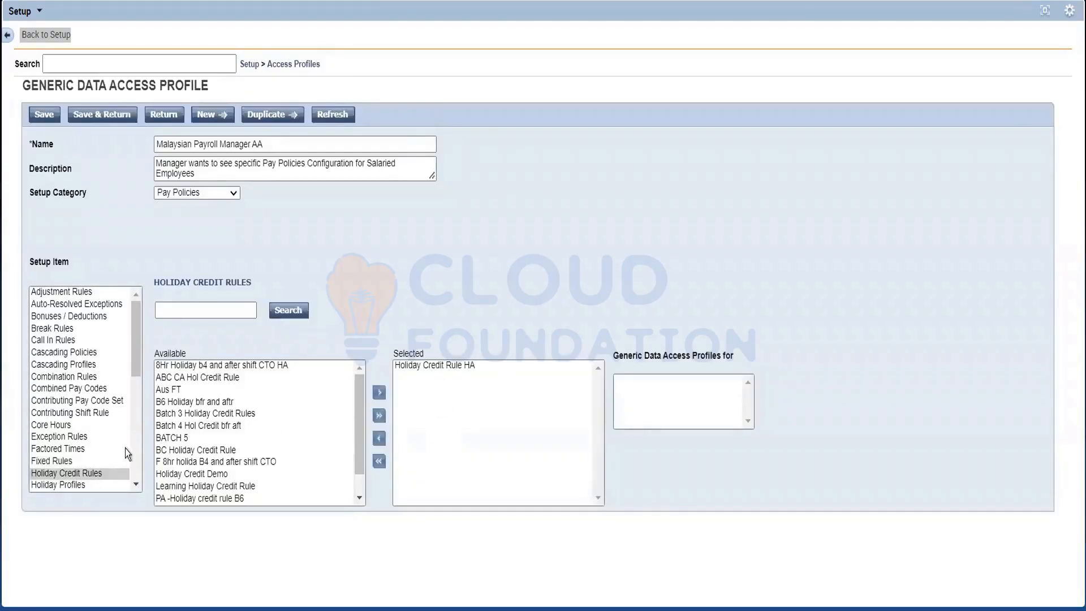
Step: Review the Work Week Divides and Work Rules items near the end of the Pay Policies setup items
{"action": "scroll", "coordinate": [133, 458], "scroll_direction": "down", "scroll_amount": 5}
{"action": "scroll", "coordinate": [133, 458], "scroll_direction": "down", "scroll_amount": 3}
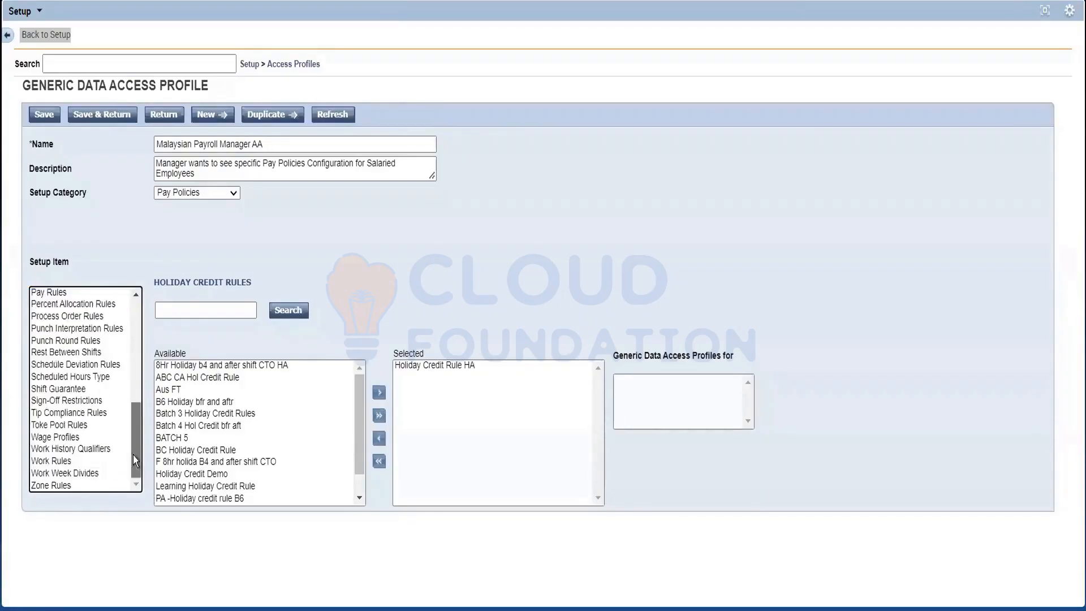
{"action": "left_click", "coordinate": [50, 476]}
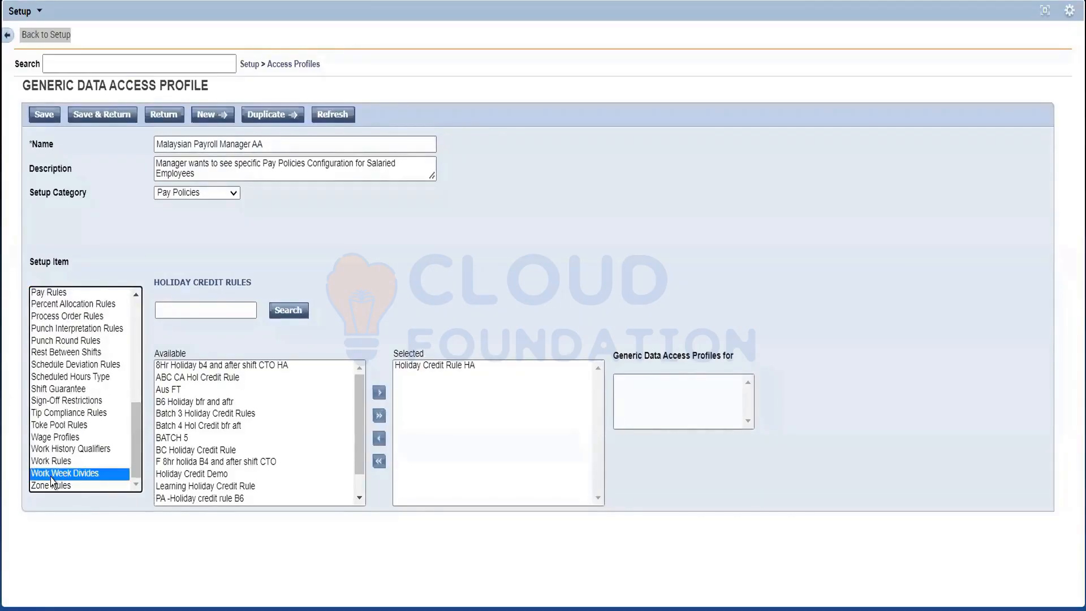
{"action": "left_click", "coordinate": [54, 484]}
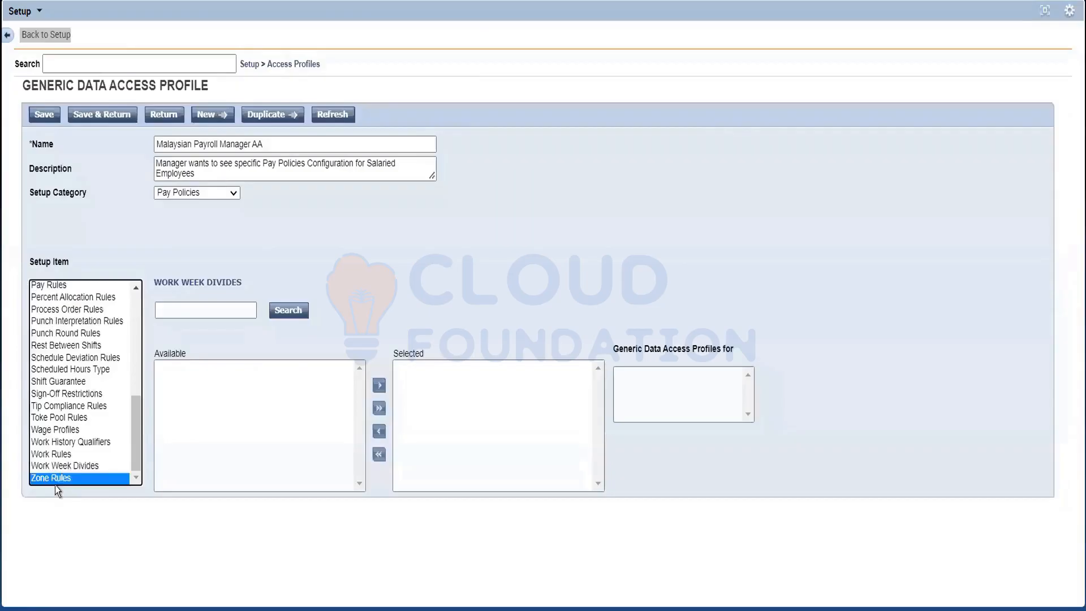
{"action": "left_click", "coordinate": [79, 453]}
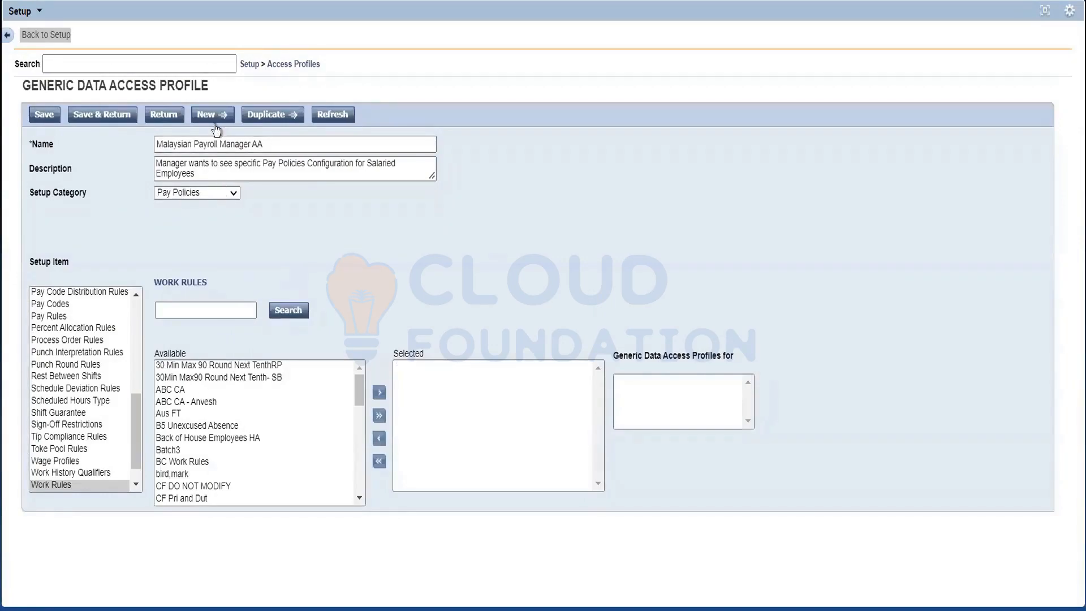
Step: Show the Organization Setup category and review its available Labor Level Sets and Organizational Sets
{"action": "left_click", "coordinate": [196, 193]}
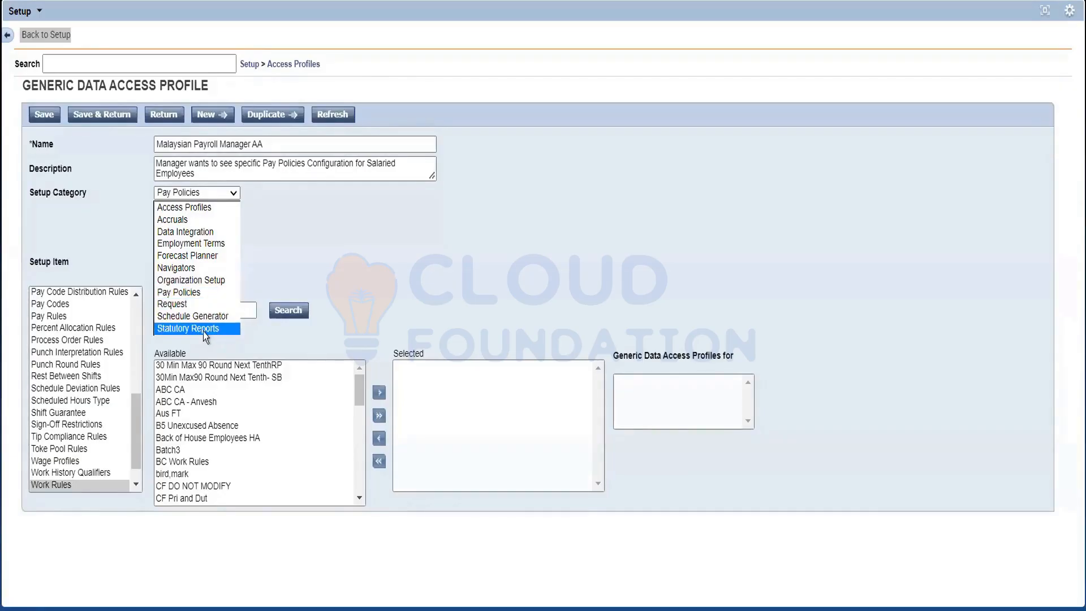
{"action": "left_click", "coordinate": [205, 279]}
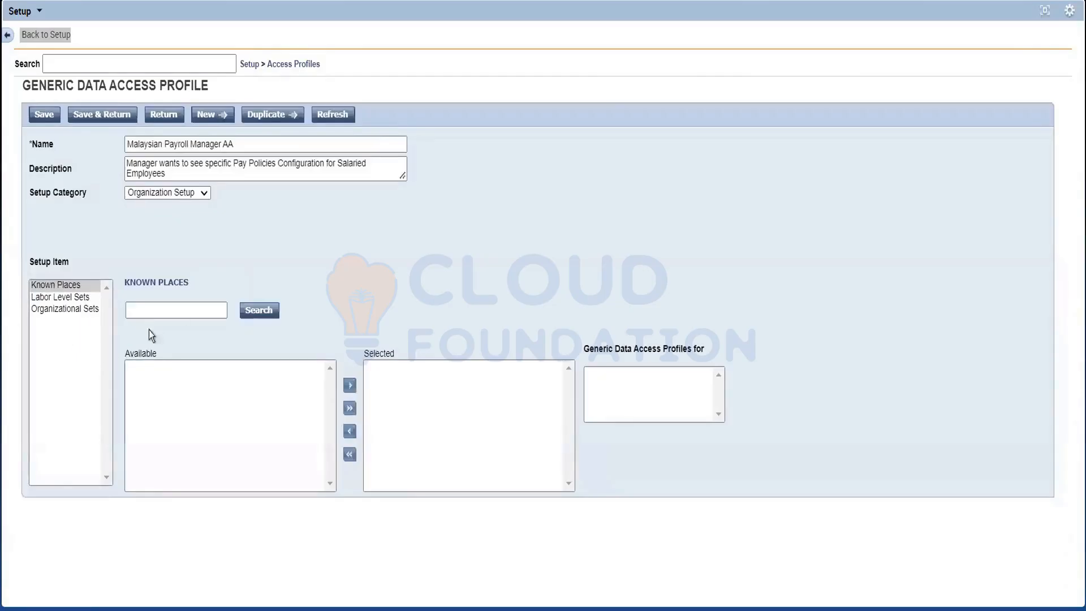
{"action": "left_click", "coordinate": [63, 298]}
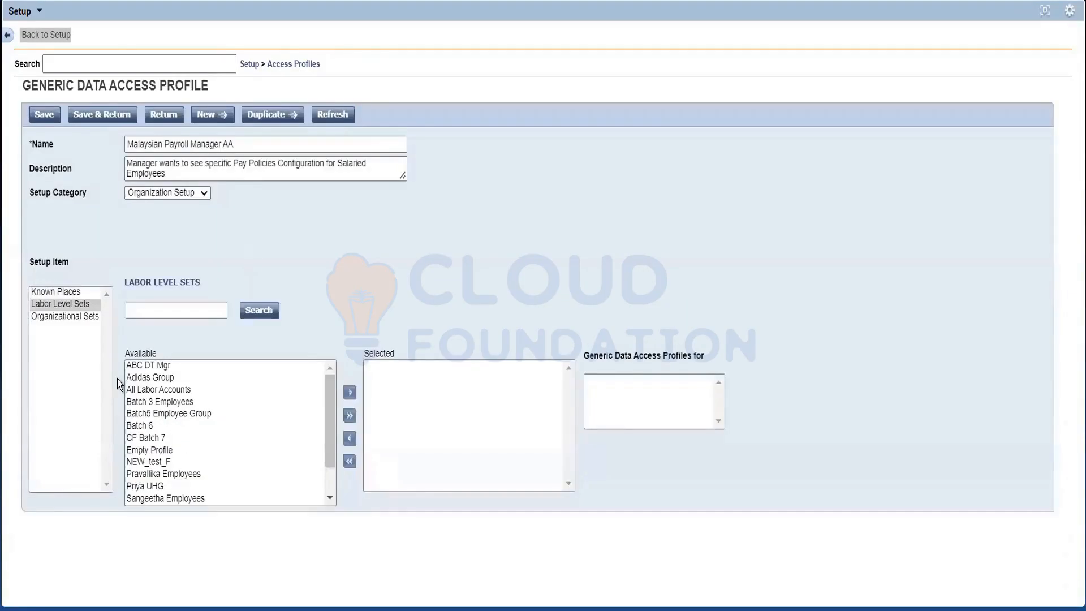
{"action": "left_click", "coordinate": [67, 316]}
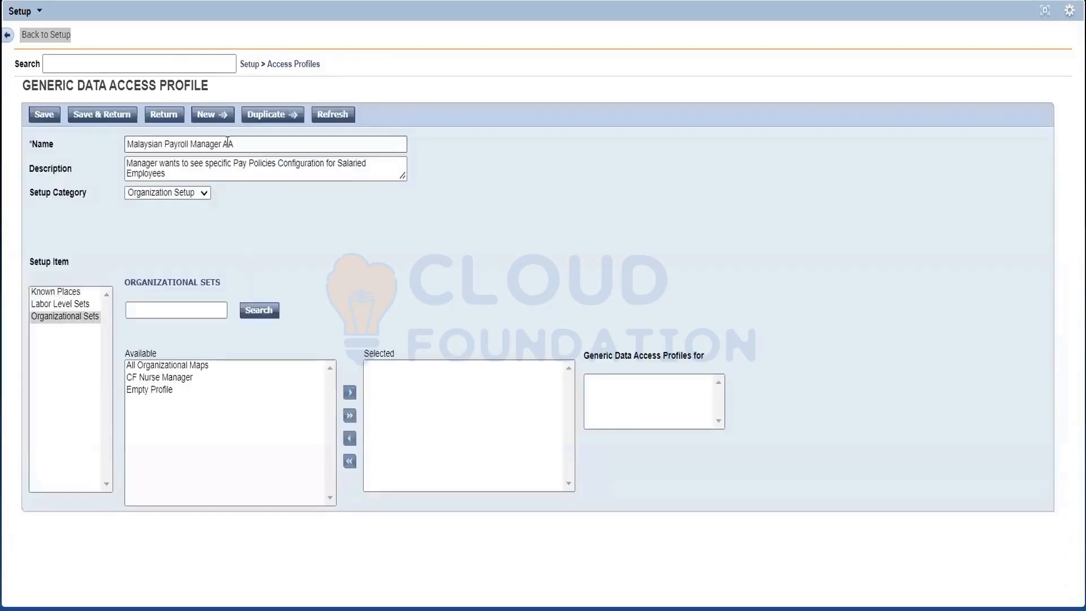
Step: Return to the main setup page, open the Labor Level Sets of Organization Setup, and look at the Batch 6 and CF Batch 7 sets
{"action": "left_click", "coordinate": [244, 65]}
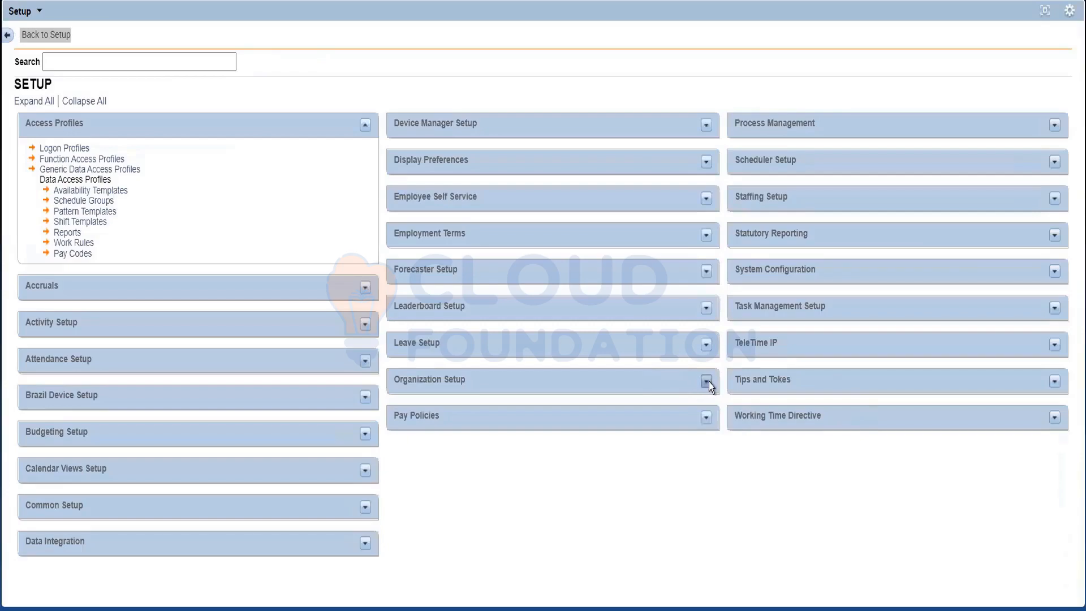
{"action": "left_click", "coordinate": [707, 382]}
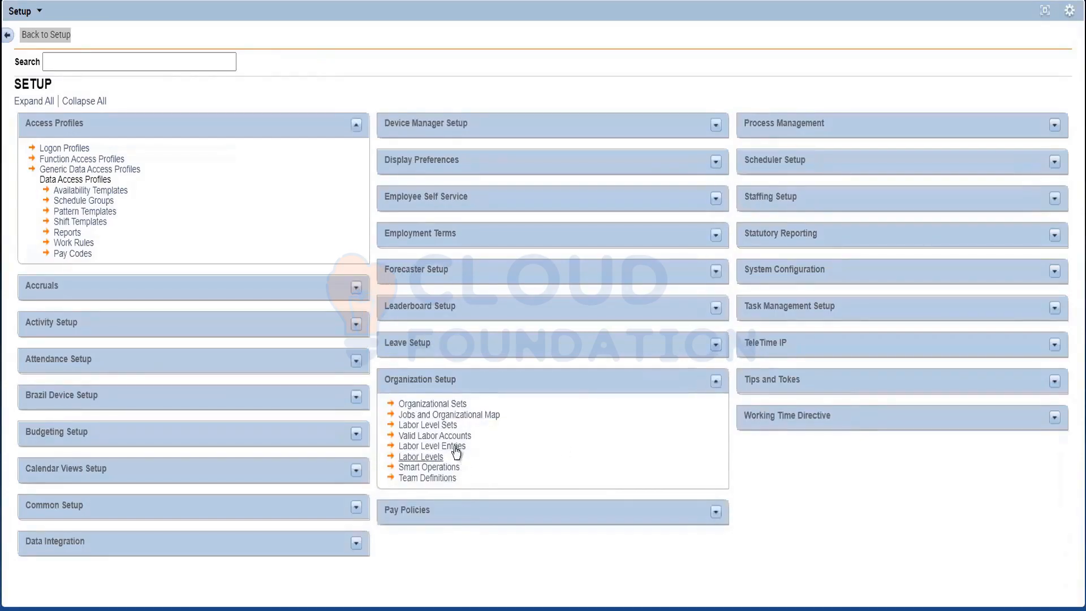
{"action": "left_click", "coordinate": [433, 425]}
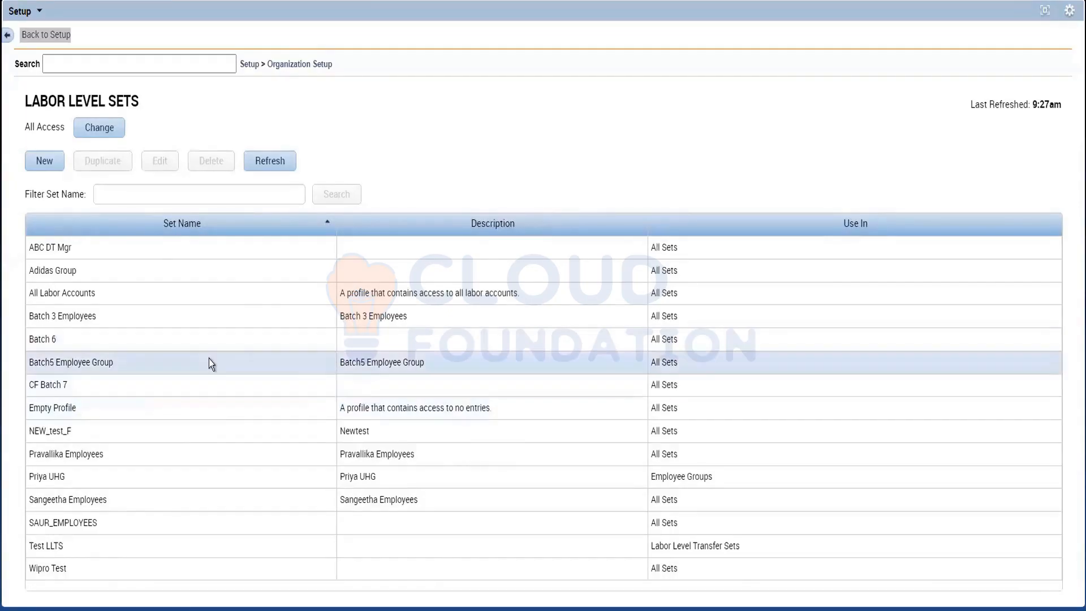
{"action": "left_click", "coordinate": [83, 342]}
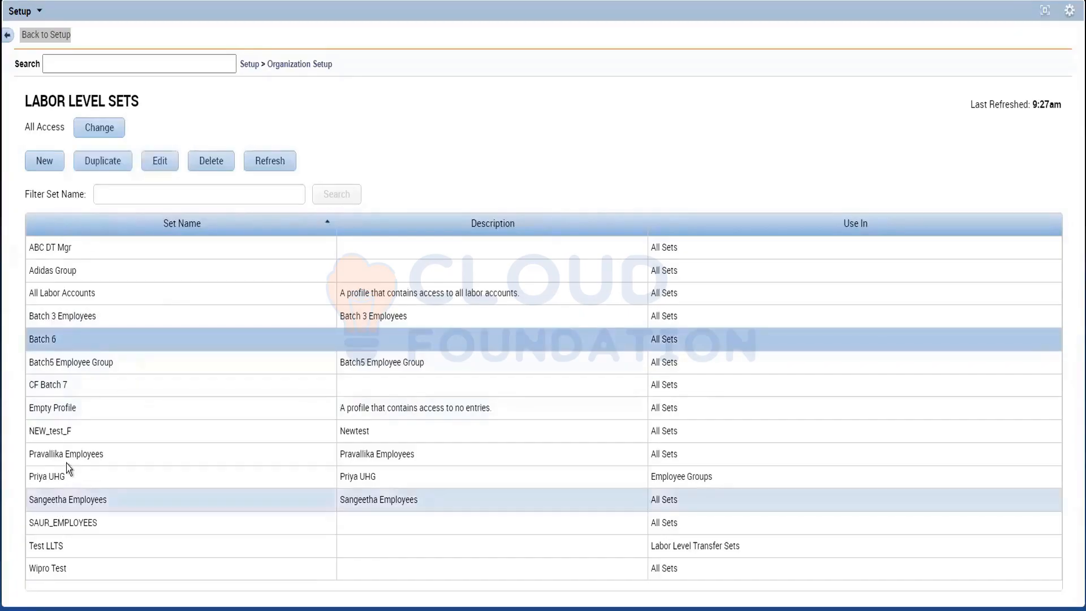
{"action": "left_click", "coordinate": [73, 391]}
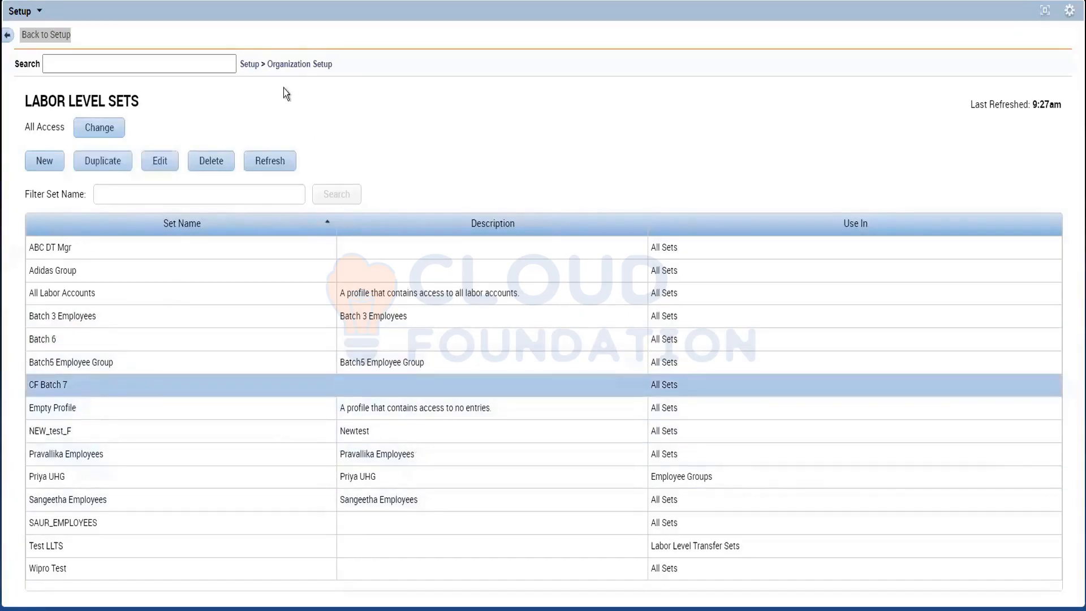
Step: Reopen the Malaysian Payroll Manager AA generic data access profile and review the Auto-Resolved Exceptions in its Pay Policies category
{"action": "left_click", "coordinate": [249, 65]}
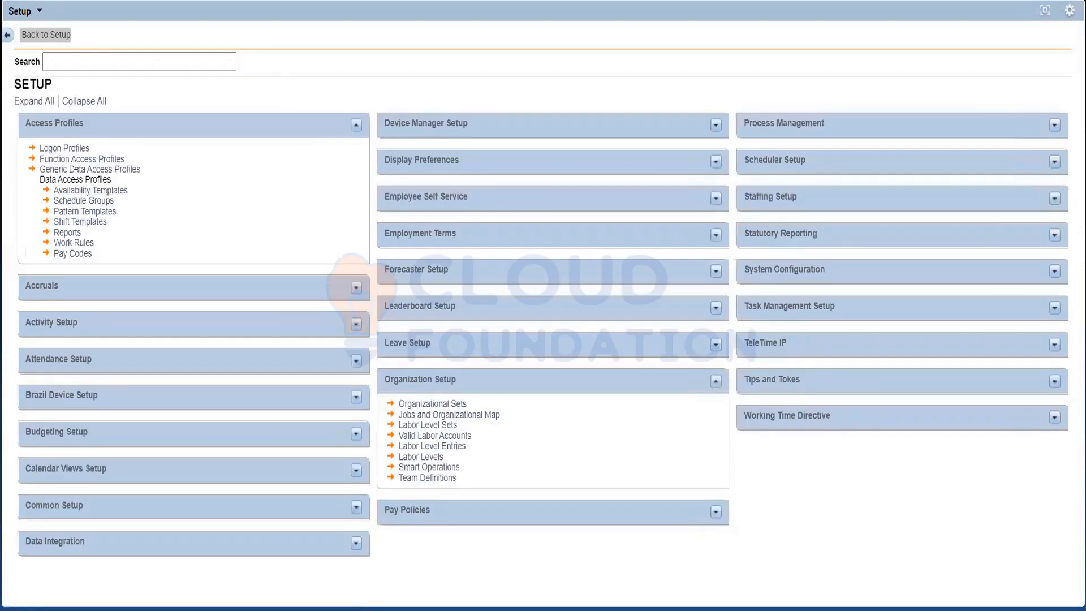
{"action": "left_click", "coordinate": [73, 169]}
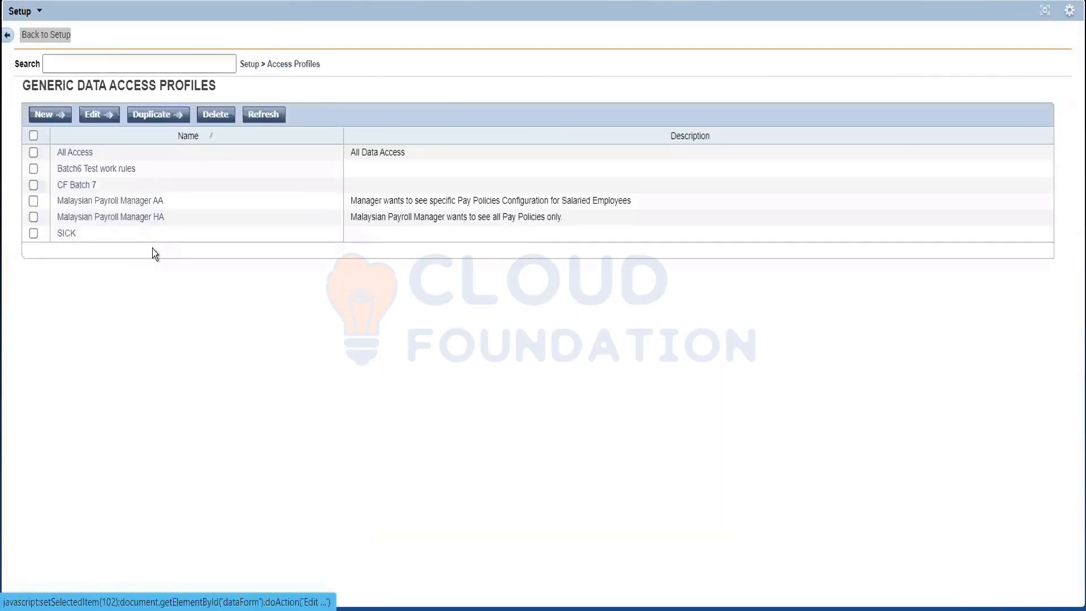
{"action": "left_click", "coordinate": [93, 200]}
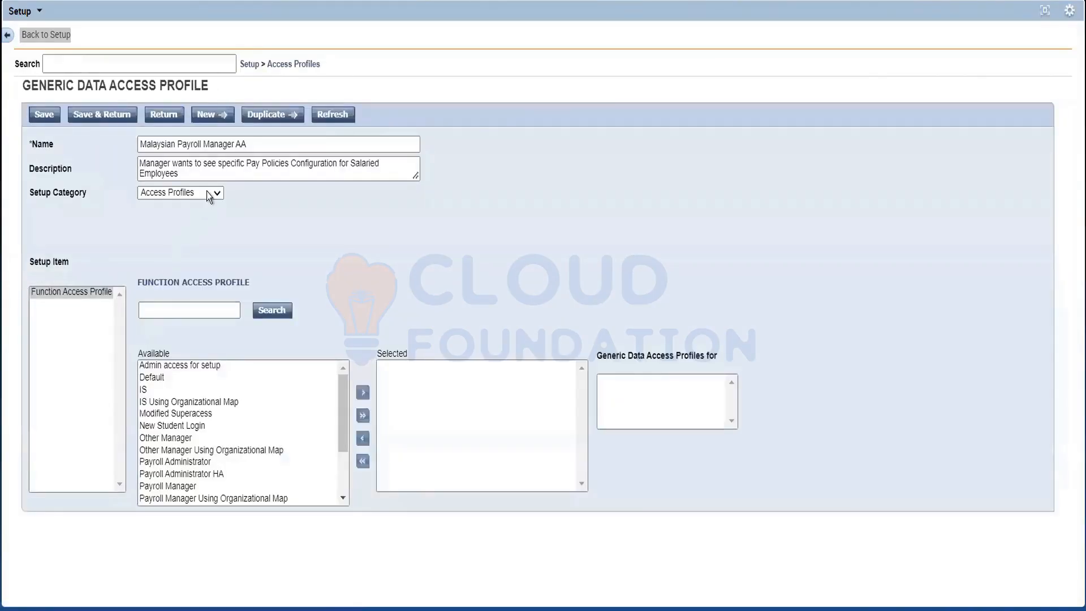
{"action": "left_click", "coordinate": [205, 192]}
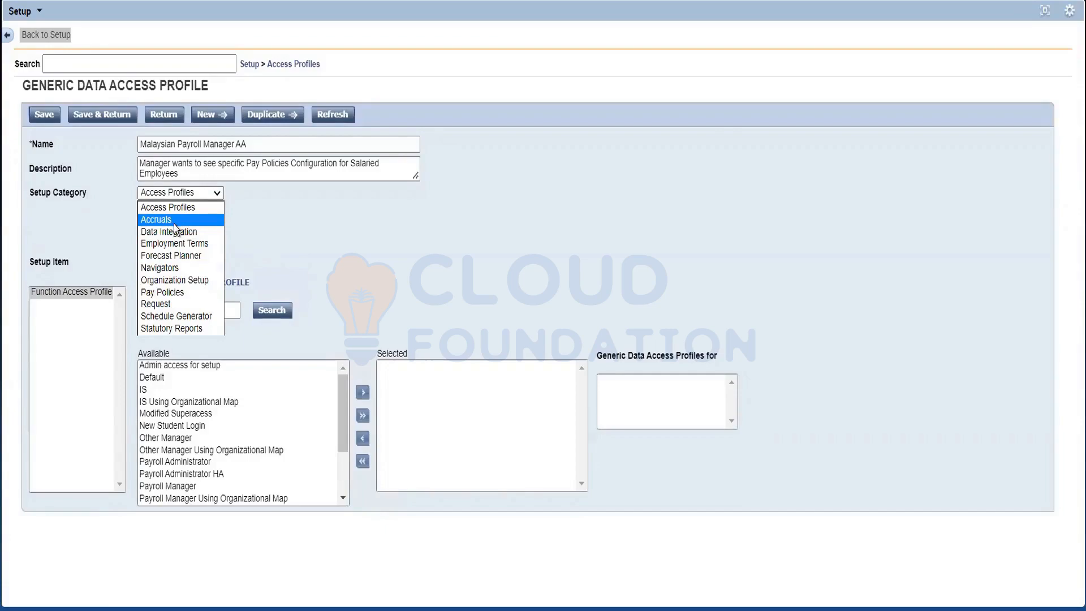
{"action": "left_click", "coordinate": [175, 297]}
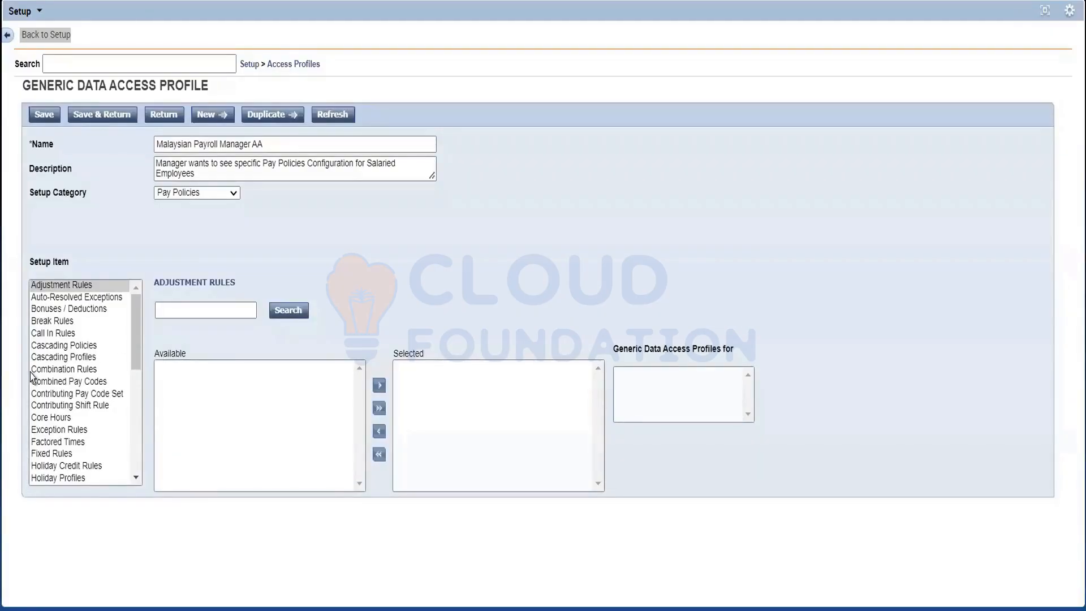
{"action": "left_click", "coordinate": [97, 301]}
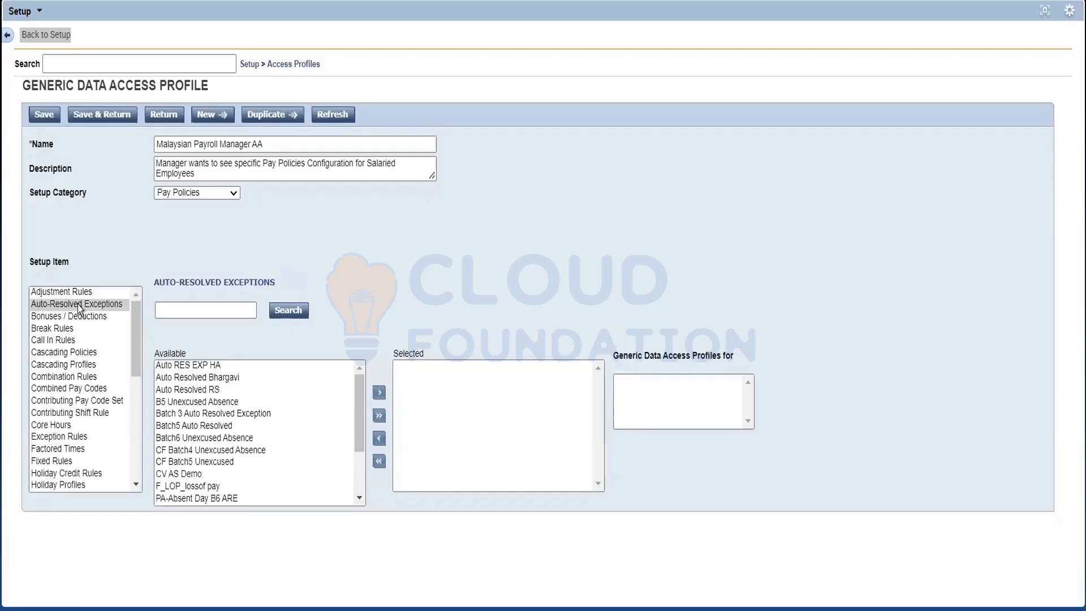
Step: Review the Connections and Interfaces of the Data Integration setup category, and list the setup categories again
{"action": "left_click", "coordinate": [178, 195]}
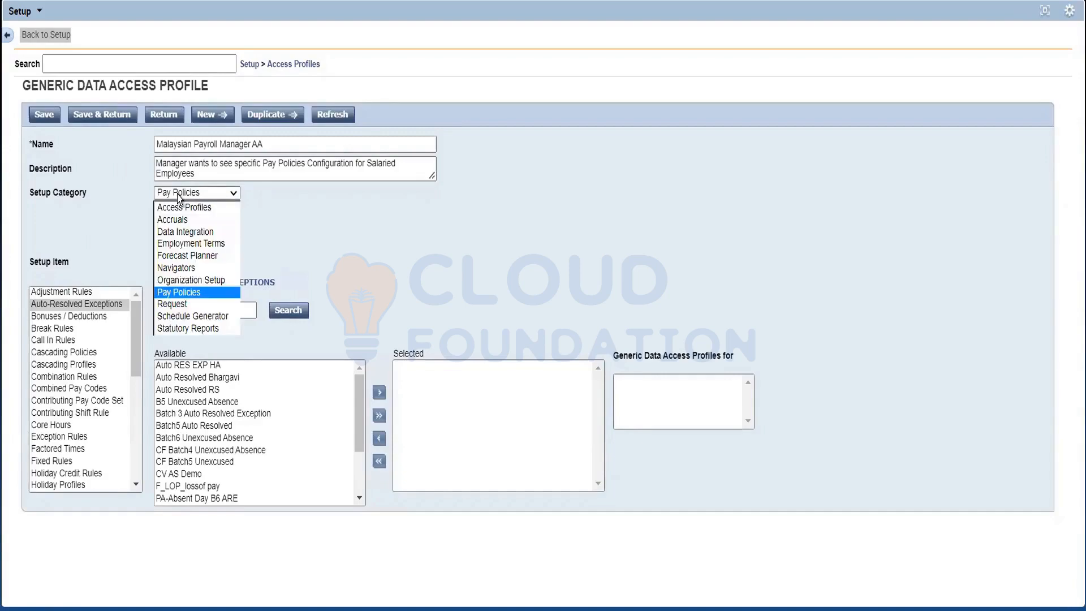
{"action": "left_click", "coordinate": [181, 233]}
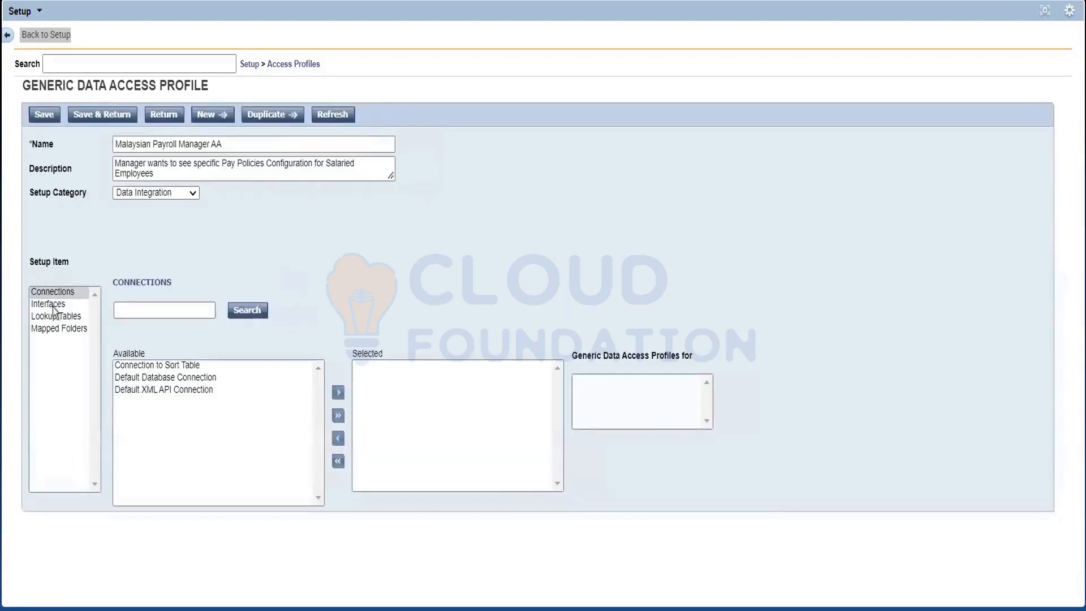
{"action": "left_click", "coordinate": [55, 305]}
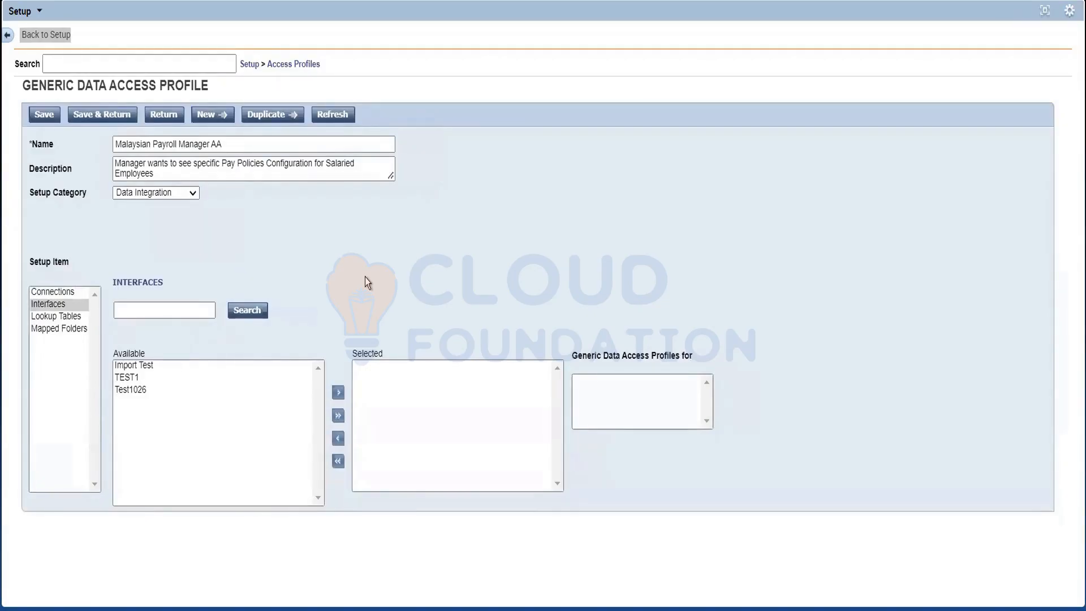
{"action": "left_click", "coordinate": [182, 195]}
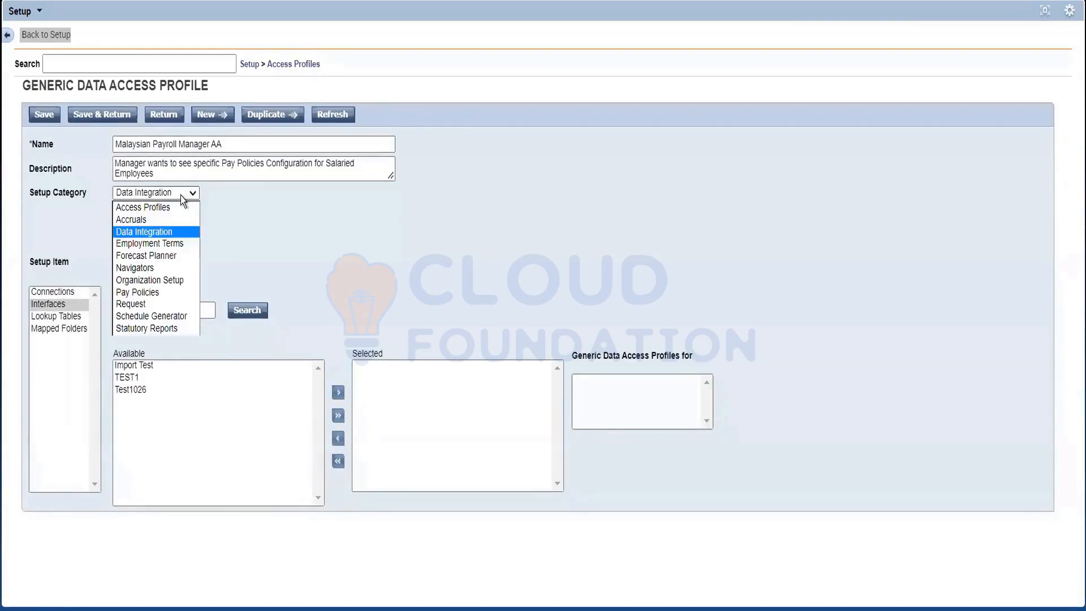
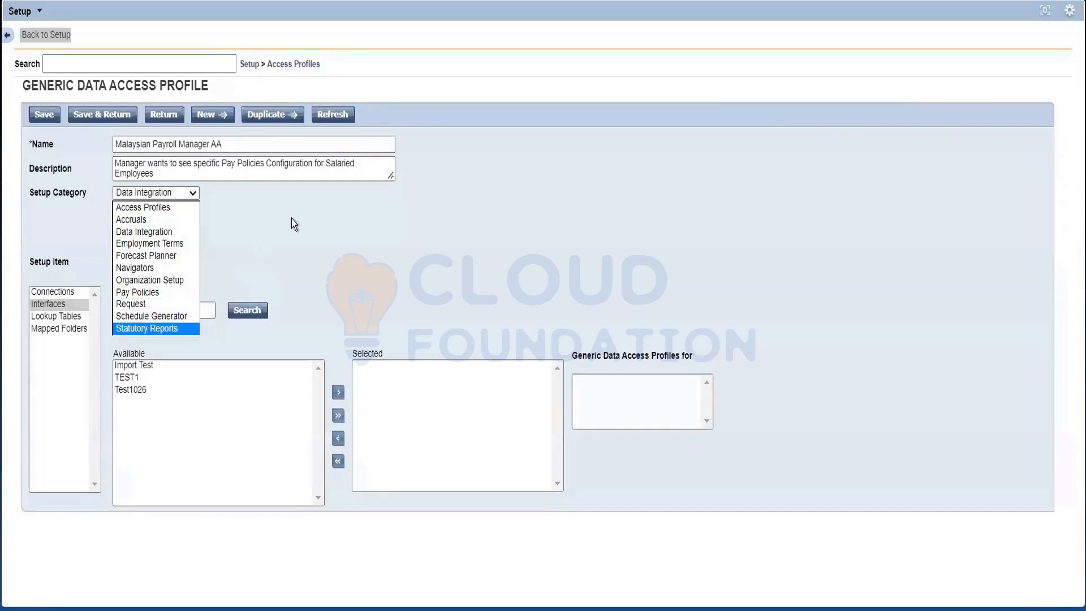
Step: List the access profile types, review the employee's Manager Role-General settings in the People Editor, and return to Administration
{"action": "left_click", "coordinate": [298, 66]}
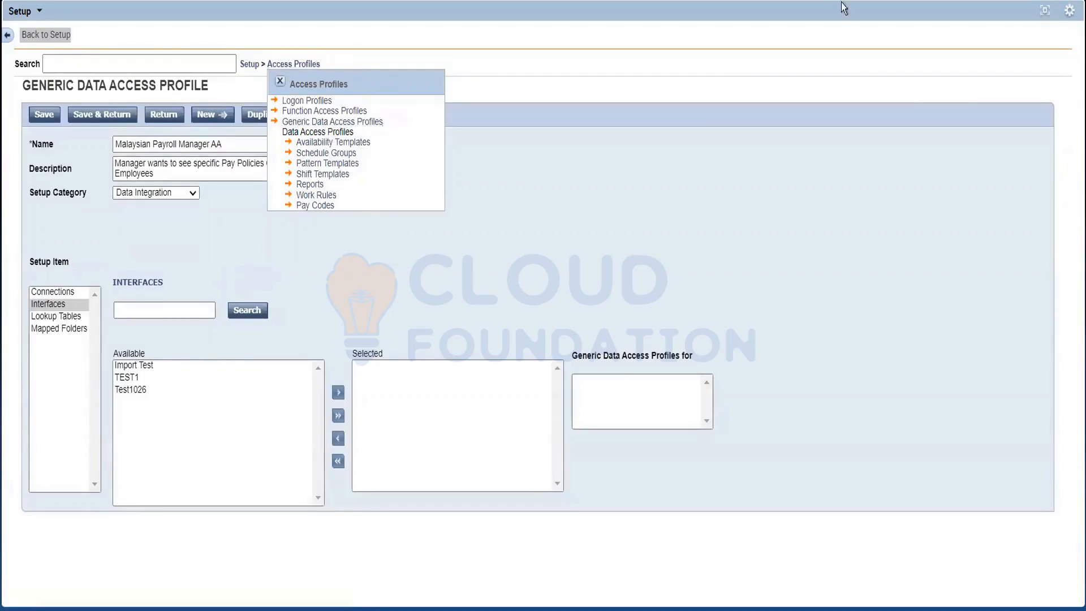
{"action": "left_click", "coordinate": [1045, 10]}
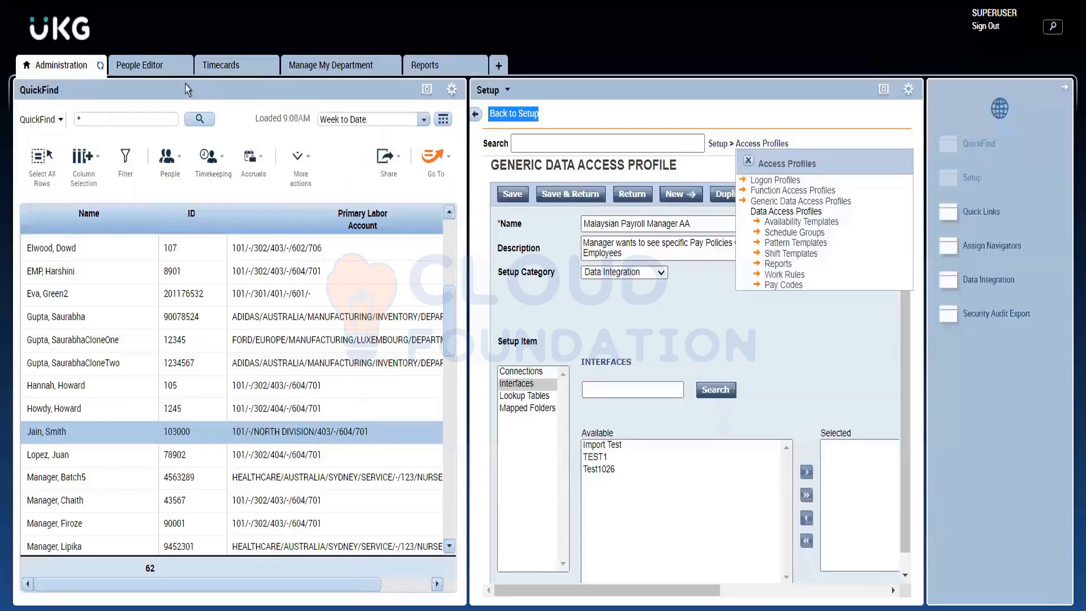
{"action": "left_click", "coordinate": [148, 65]}
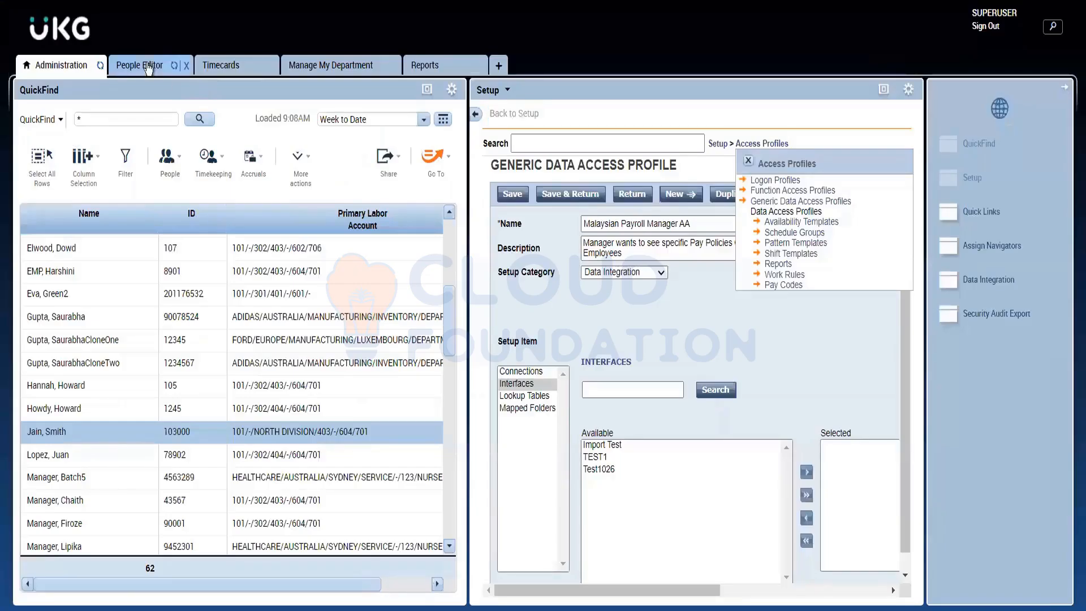
{"action": "scroll", "coordinate": [219, 396], "scroll_direction": "down", "scroll_amount": 5}
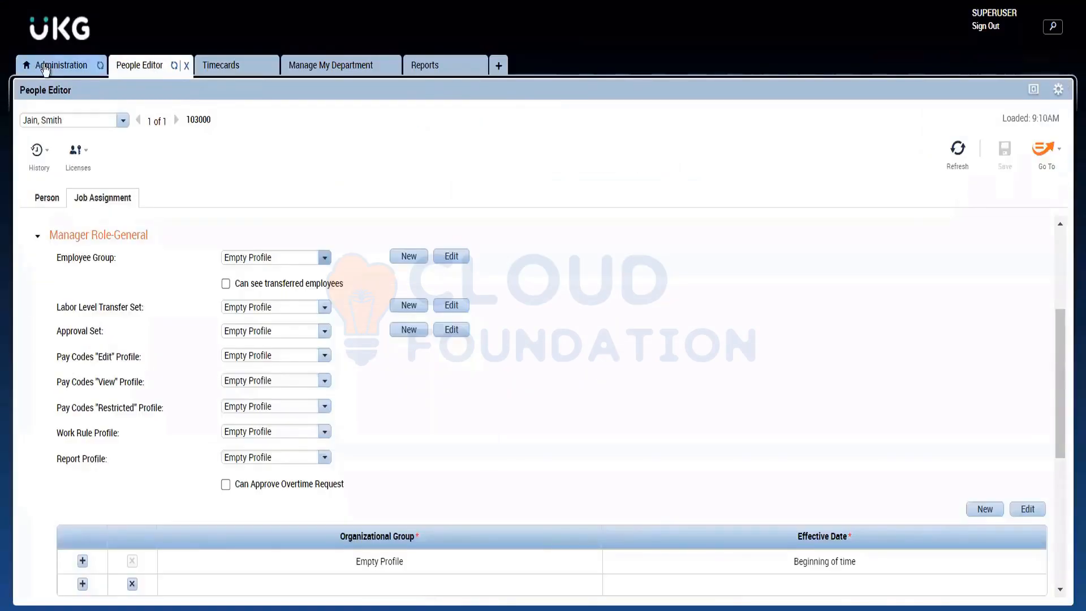
{"action": "left_click", "coordinate": [61, 65]}
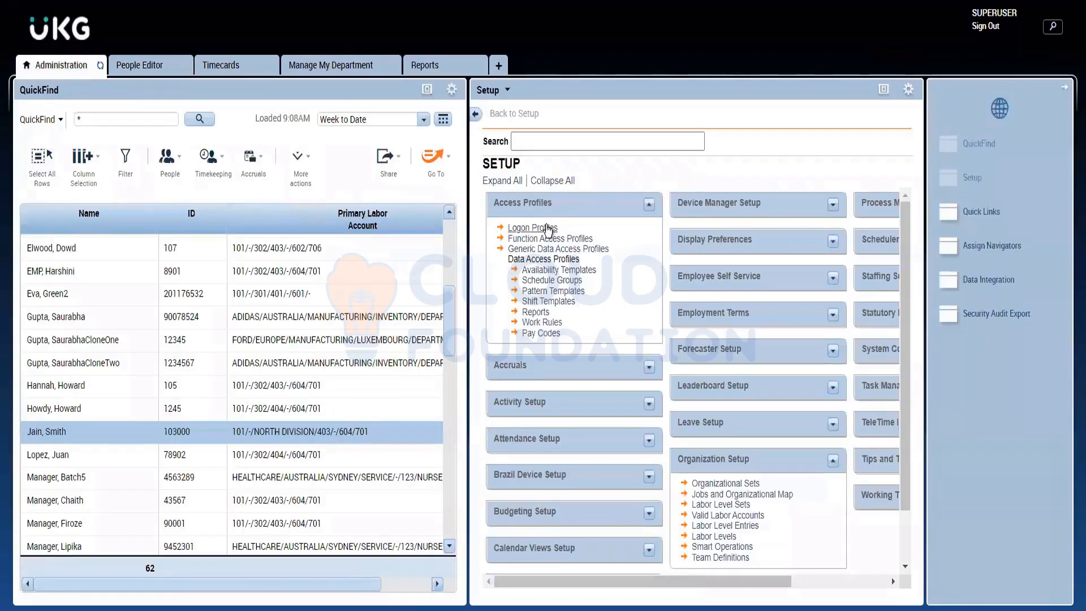
Step: Look at the Workforce Central logon page with its User Name and Password fields
{"action": "left_click_drag", "start_coordinate": [565, 226], "coordinate": [507, 226]}
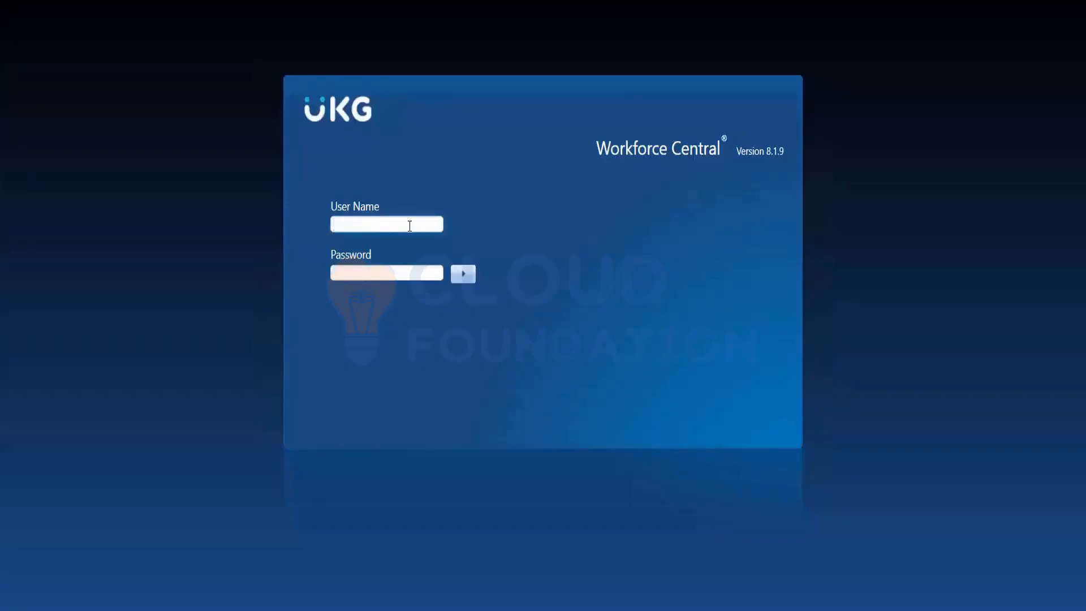
{"action": "left_click", "coordinate": [410, 226]}
{"action": "key", "text": "Tab"}
{"action": "left_click", "coordinate": [408, 224]}
{"action": "left_click", "coordinate": [655, 108]}
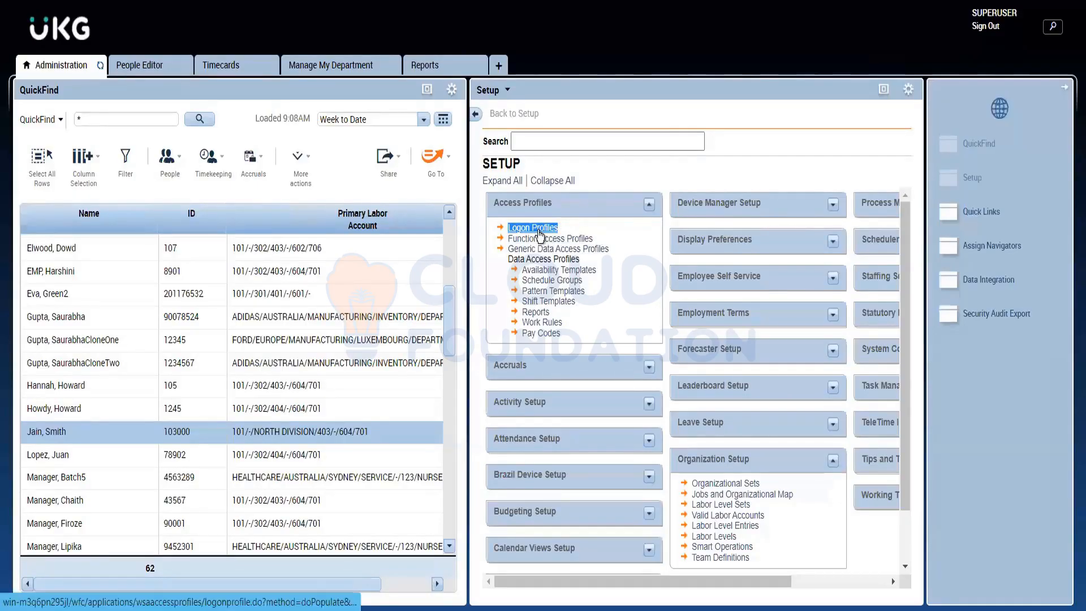
Step: Open Logon Profiles and start a new logon profile to examine its password rules
{"action": "left_click", "coordinate": [537, 231]}
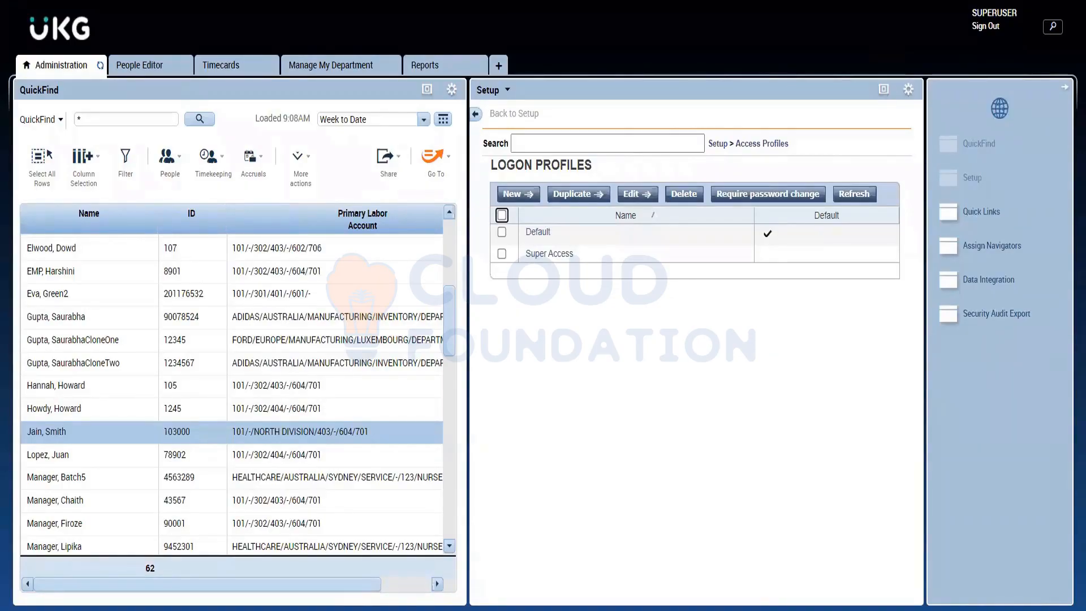
{"action": "left_click", "coordinate": [883, 89]}
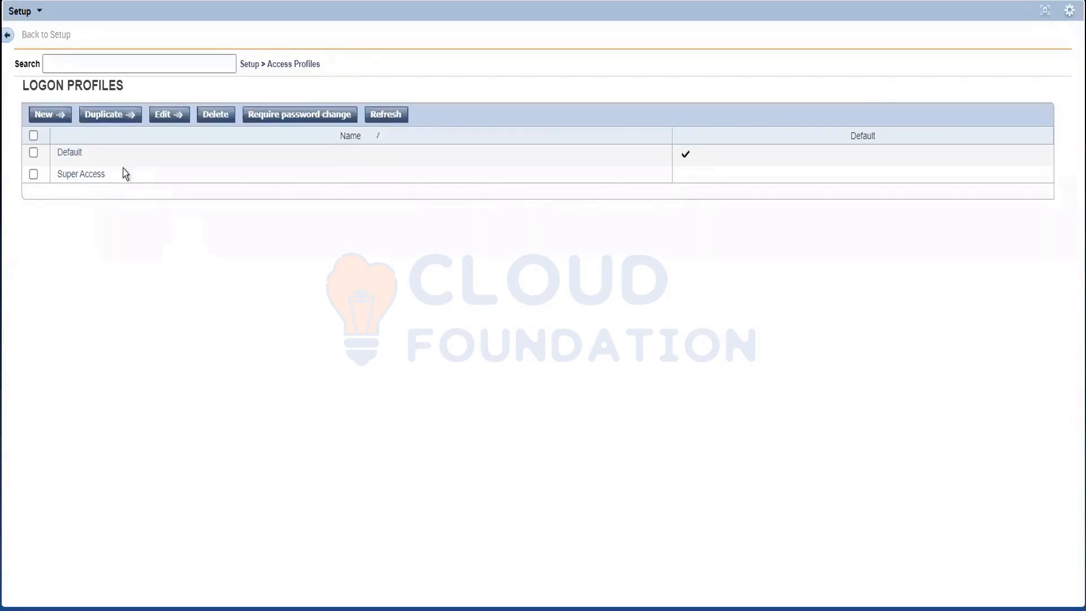
{"action": "left_click", "coordinate": [45, 117]}
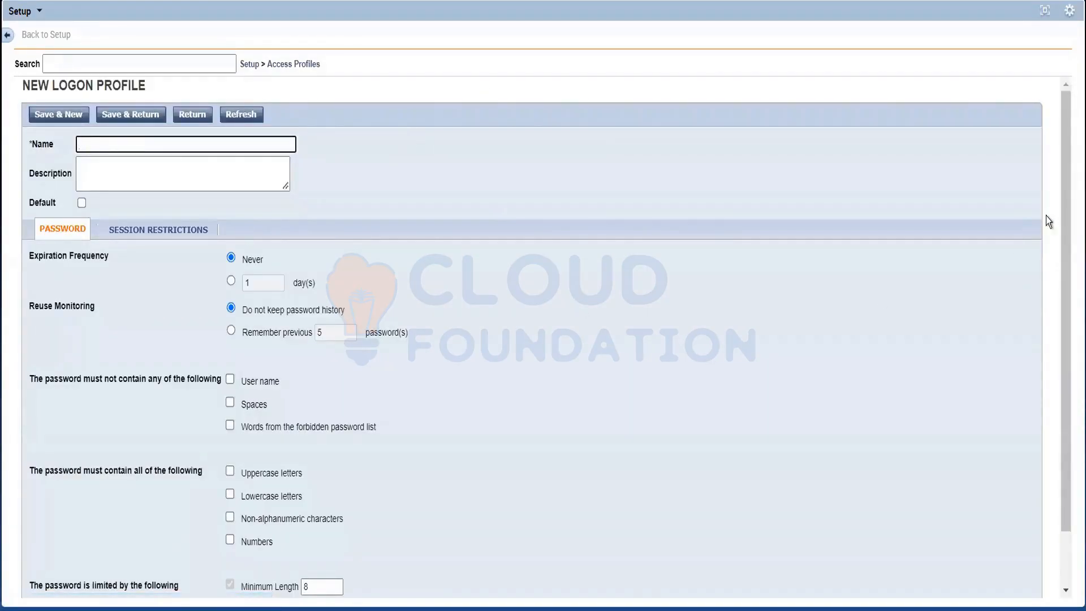
{"action": "left_click_drag", "start_coordinate": [1070, 254], "coordinate": [1070, 318]}
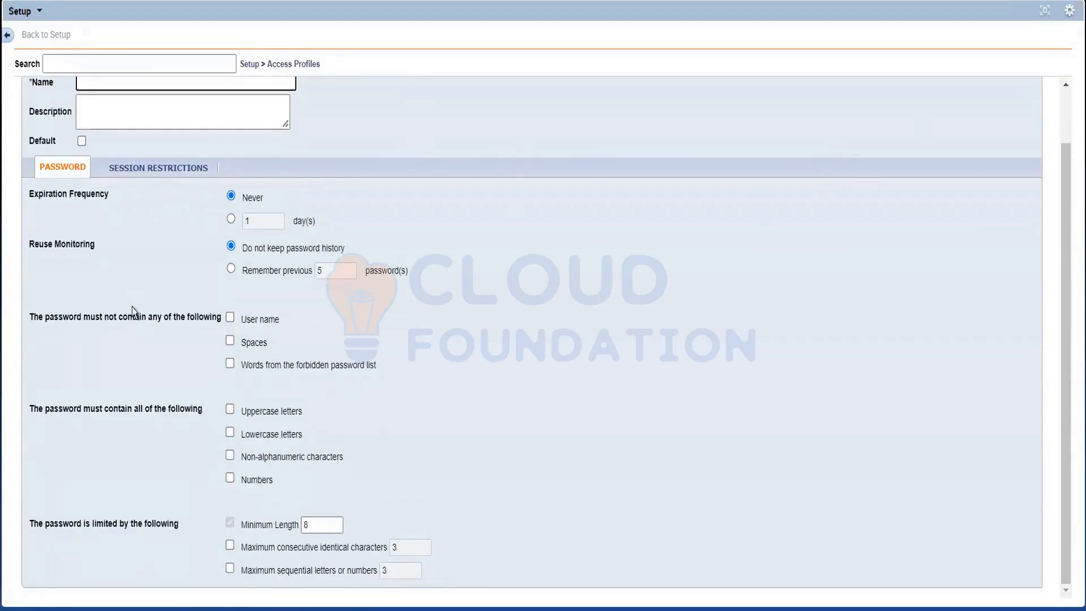
Step: Try a password Expiration Frequency of 1 day in the new logon profile, and set it back to Never
{"action": "double_click", "coordinate": [93, 201]}
{"action": "triple_click", "coordinate": [93, 201]}
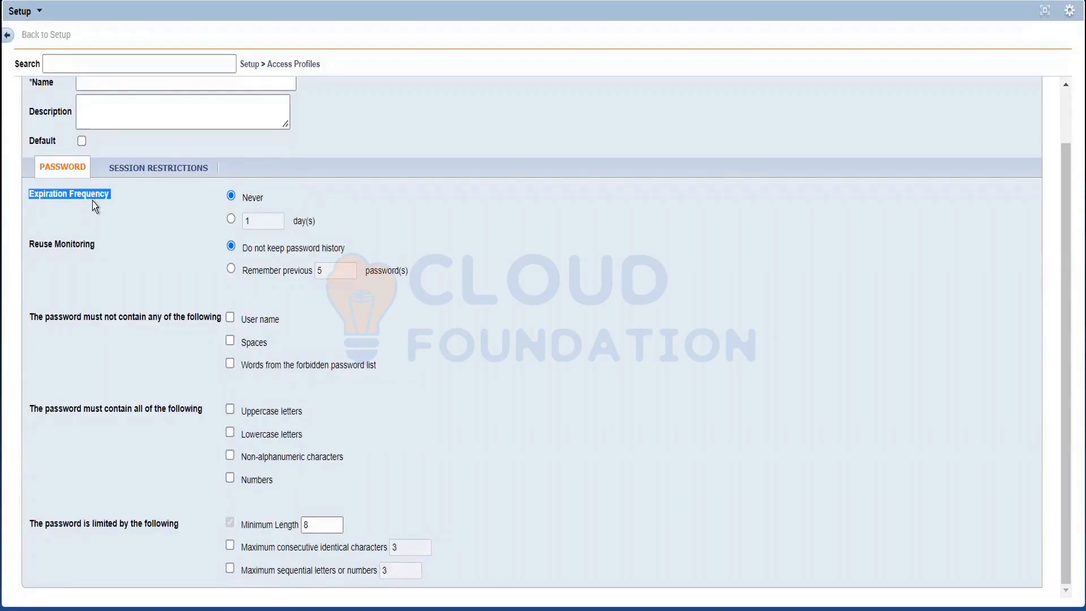
{"action": "left_click", "coordinate": [130, 193]}
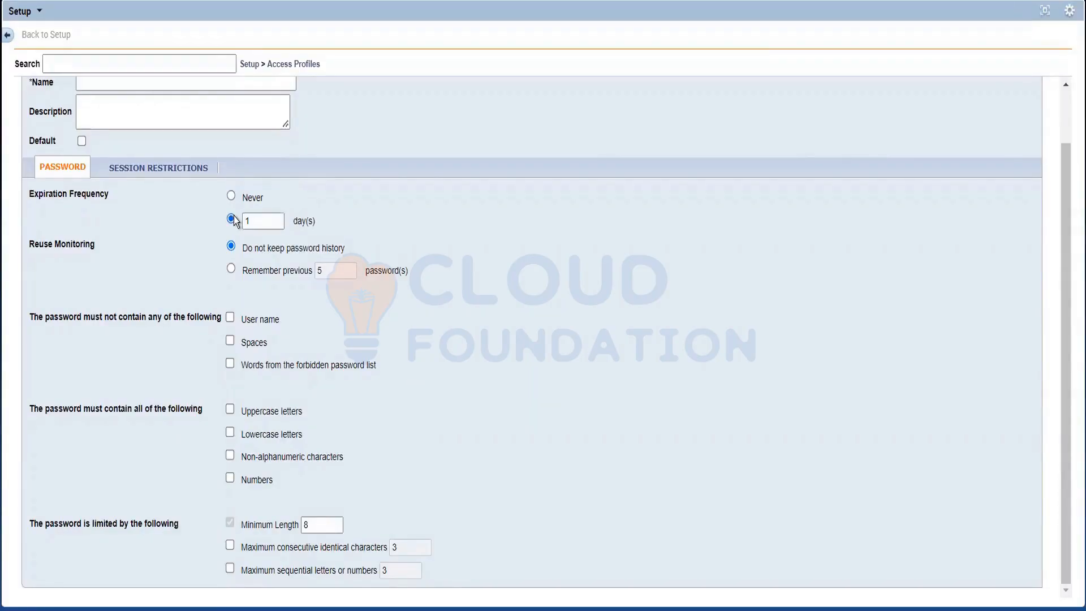
{"action": "left_click", "coordinate": [265, 226]}
{"action": "left_click", "coordinate": [266, 227]}
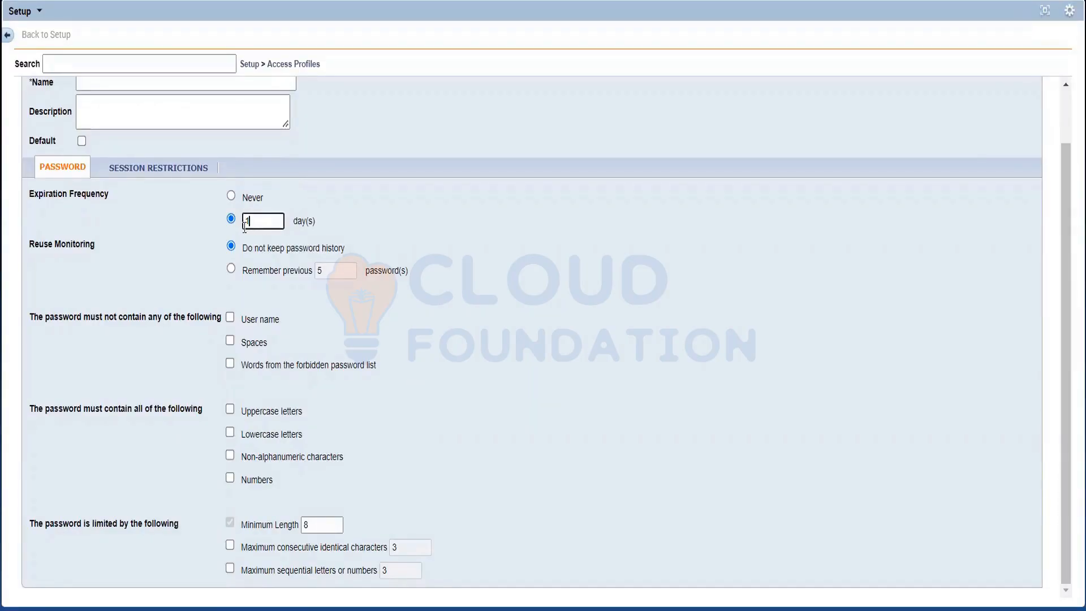
{"action": "left_click", "coordinate": [231, 197]}
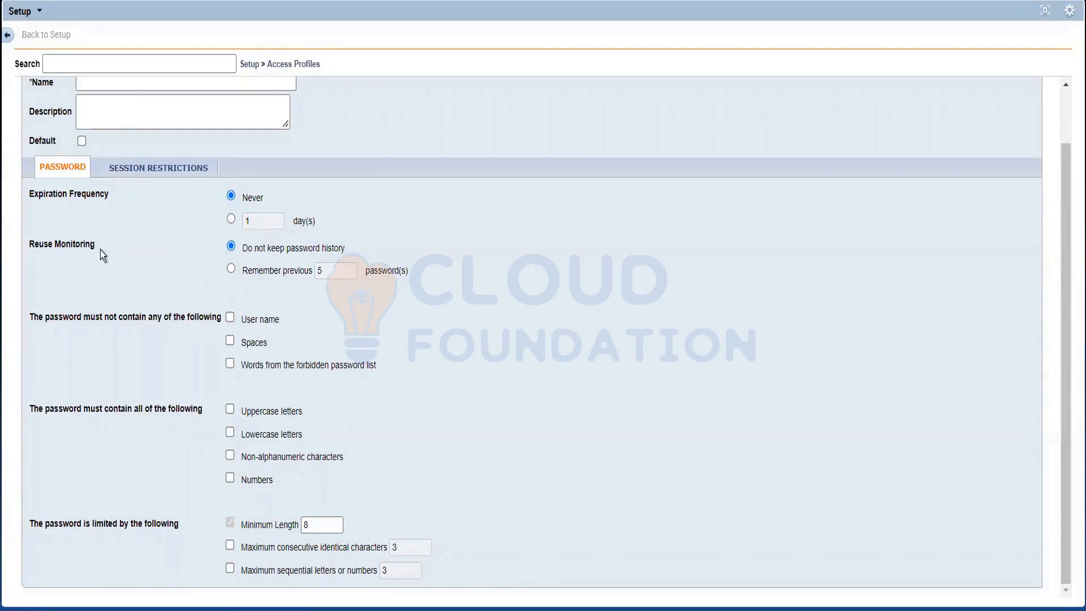
Step: Try remembering the previous 5 passwords, restore Do not keep password history, and toggle the forbidden password list restriction
{"action": "left_click_drag", "start_coordinate": [98, 250], "coordinate": [266, 255]}
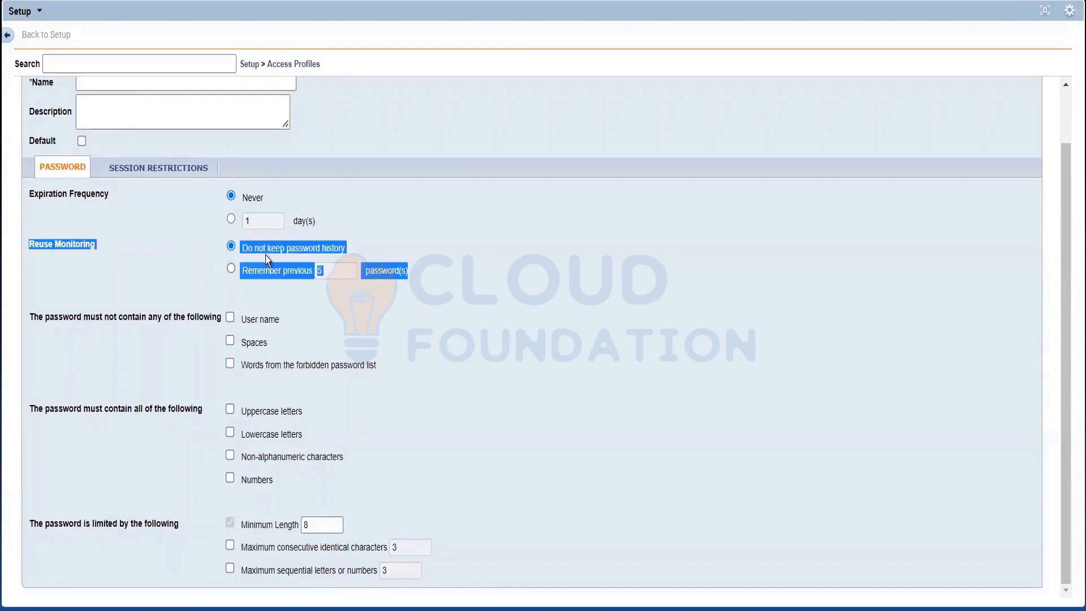
{"action": "double_click", "coordinate": [304, 249]}
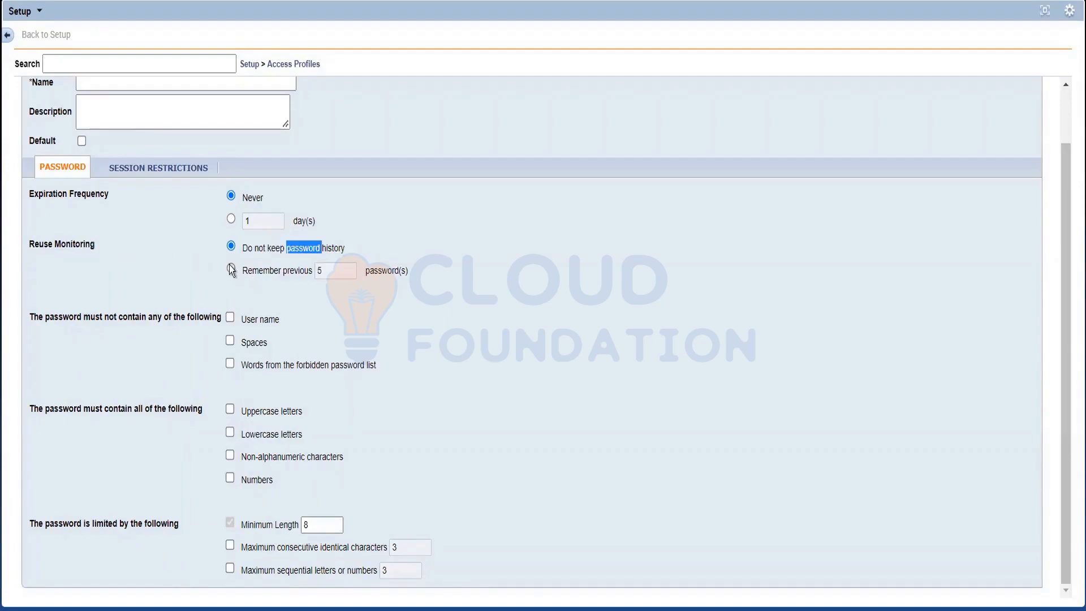
{"action": "left_click", "coordinate": [232, 270]}
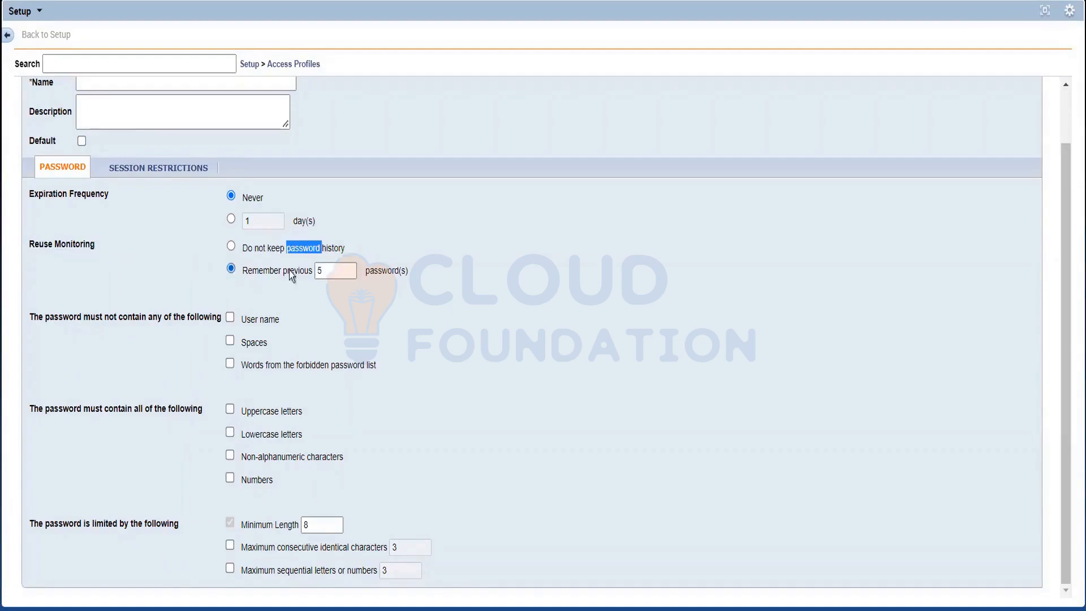
{"action": "left_click", "coordinate": [340, 270]}
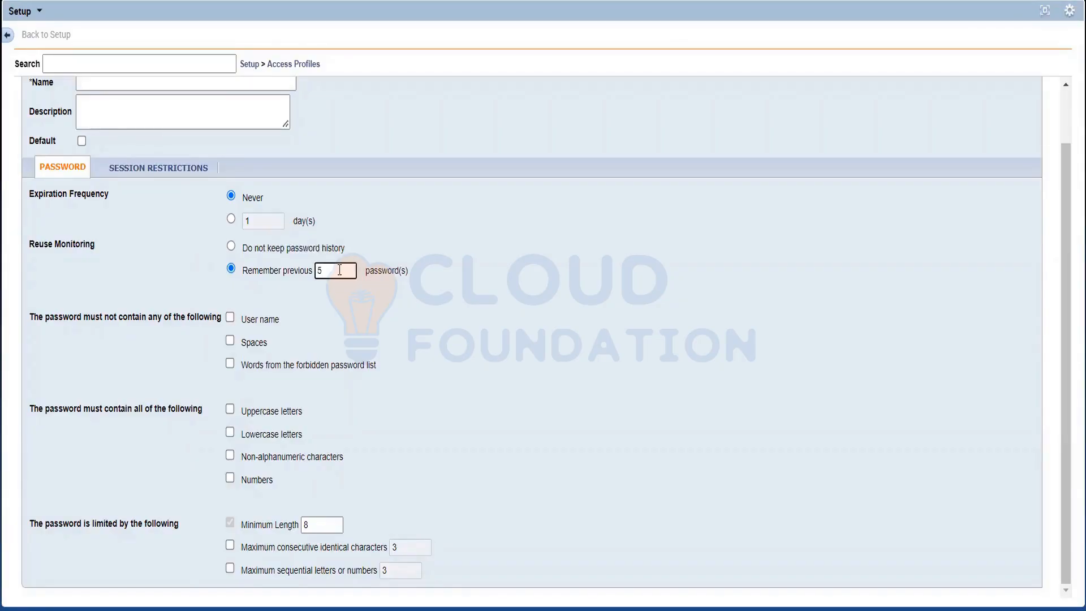
{"action": "left_click", "coordinate": [231, 247]}
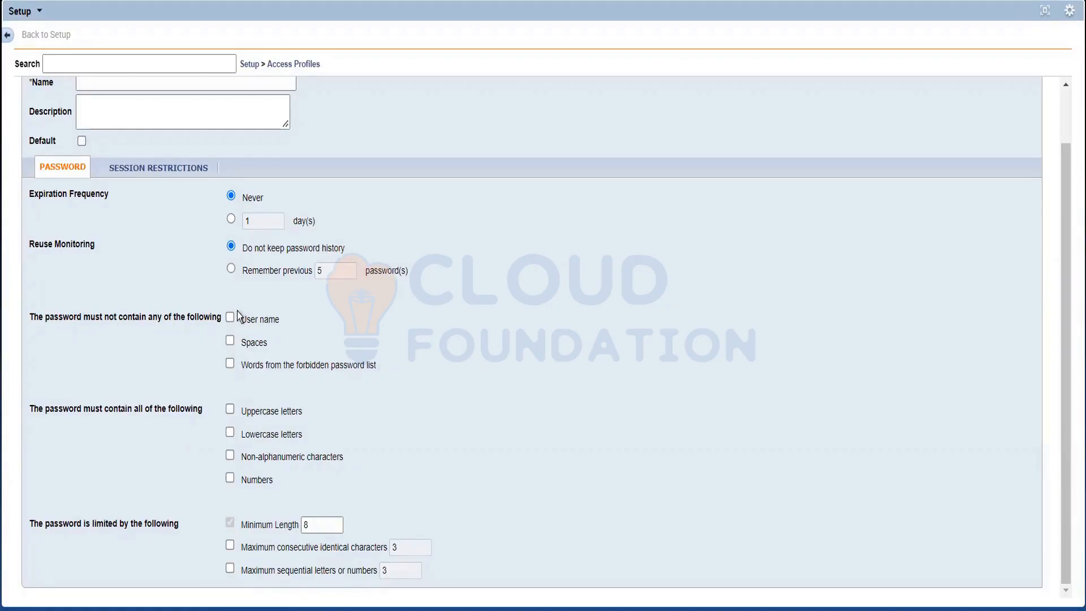
{"action": "left_click", "coordinate": [230, 362]}
Step: Review the Session Restrictions of the new logon profile, including the failed logon attempts before lockout and the lockout duration
{"action": "left_click", "coordinate": [154, 170]}
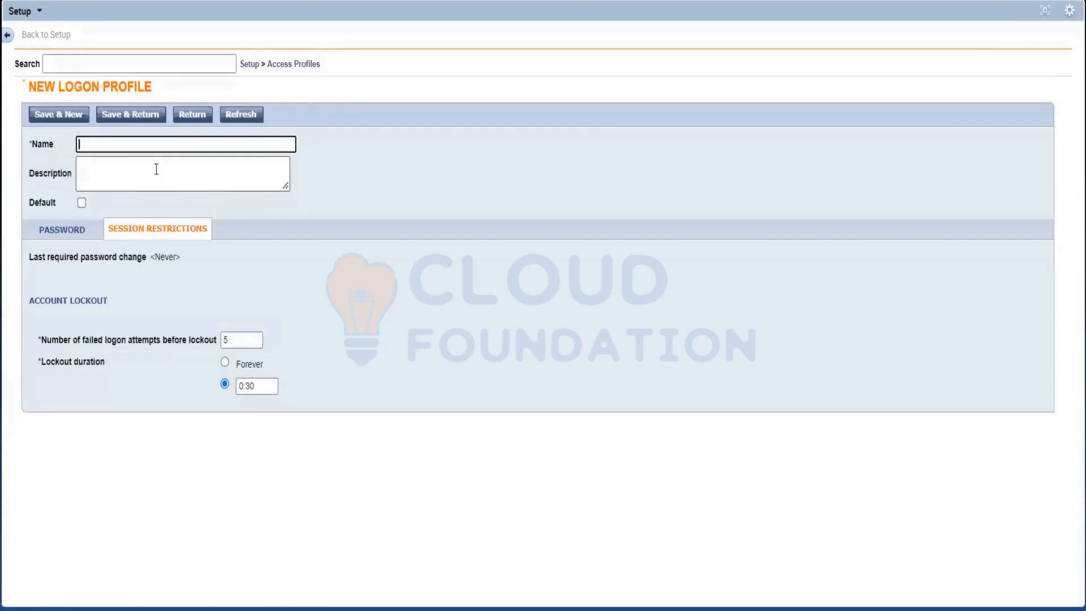
{"action": "left_click", "coordinate": [155, 274]}
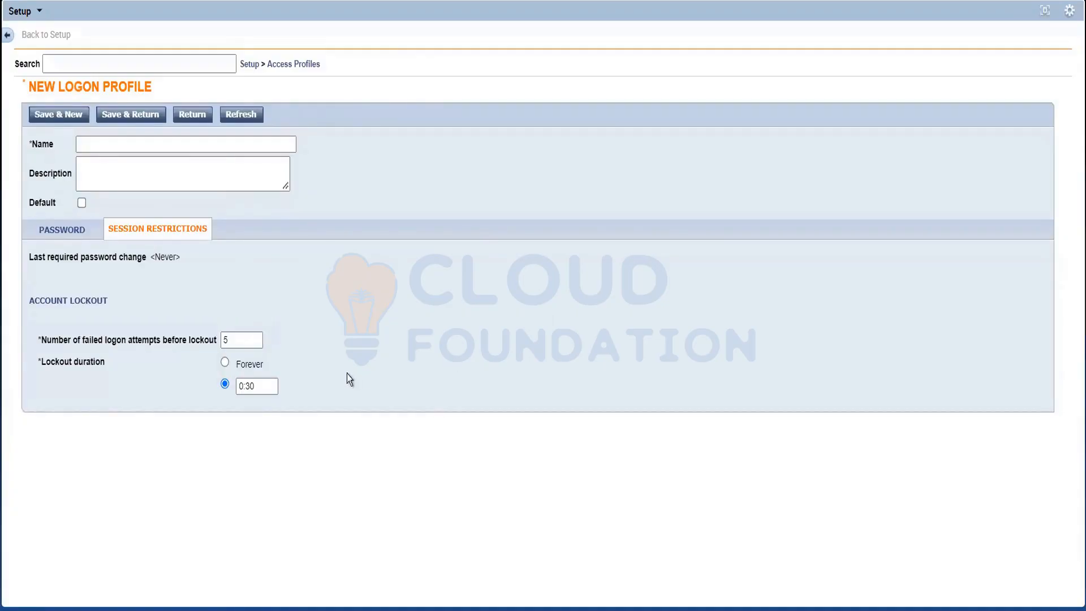
{"action": "left_click", "coordinate": [243, 340]}
{"action": "left_click", "coordinate": [293, 346]}
{"action": "triple_click", "coordinate": [261, 386]}
{"action": "left_click", "coordinate": [352, 387]}
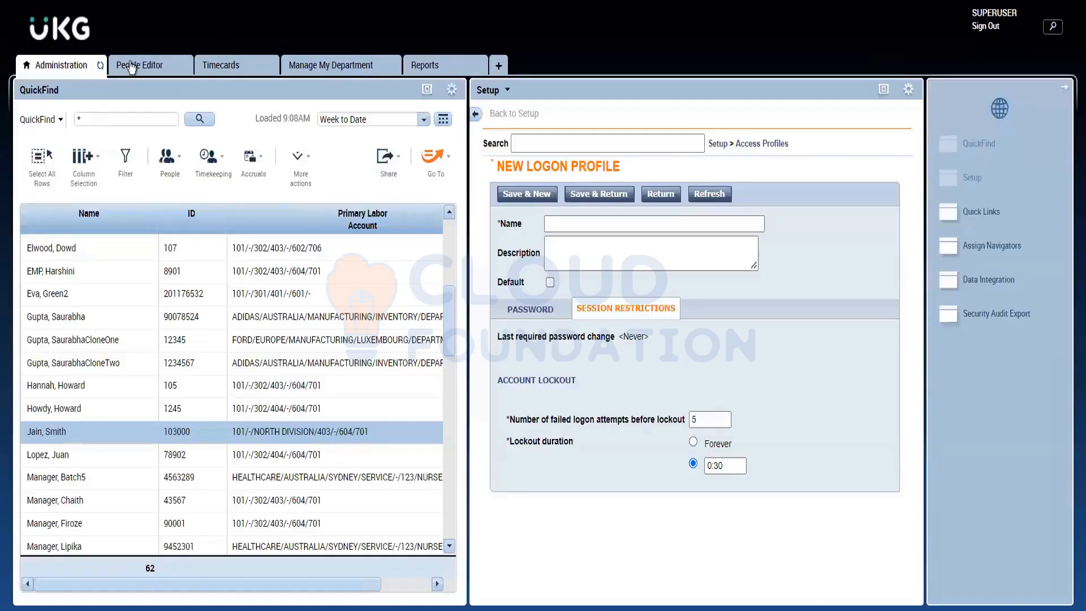
Step: Show the employee's Person record in the People Editor and try locking and unlocking the user account
{"action": "left_click", "coordinate": [135, 66]}
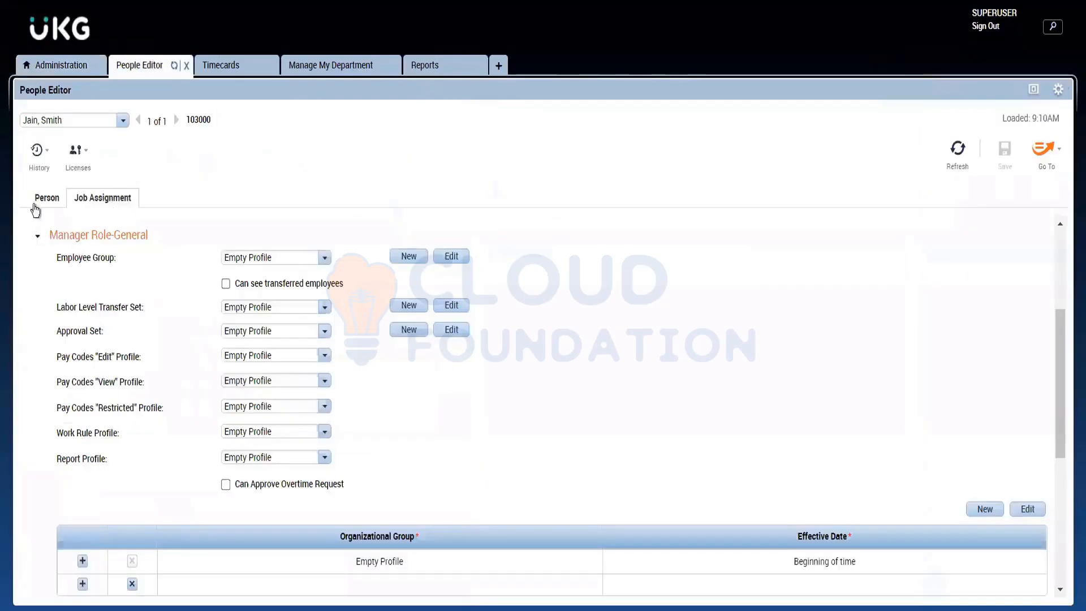
{"action": "left_click", "coordinate": [40, 199]}
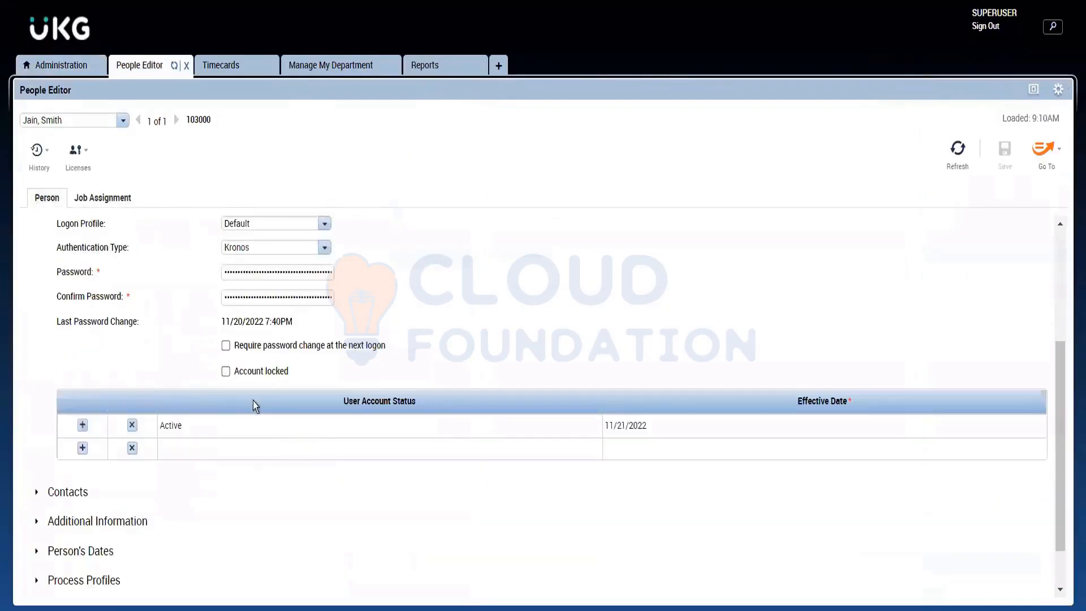
{"action": "left_click", "coordinate": [226, 372]}
{"action": "left_click", "coordinate": [226, 374]}
{"action": "left_click", "coordinate": [226, 374]}
{"action": "left_click", "coordinate": [226, 373]}
{"action": "left_click_drag", "start_coordinate": [320, 117], "coordinate": [398, 36]}
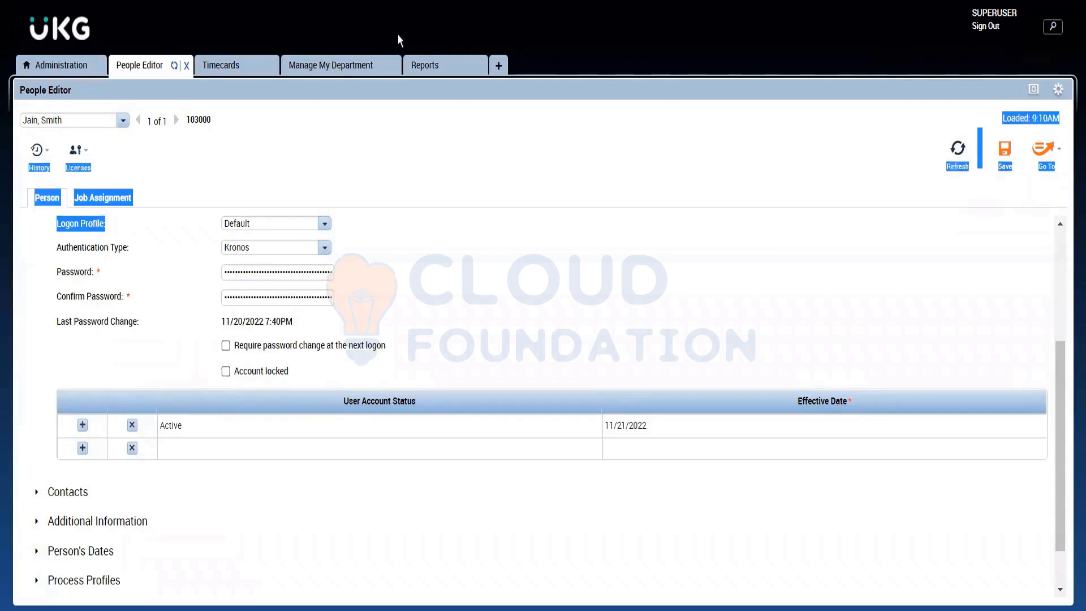
Step: Return to the logon profile setup, discard the unsaved new profile, and open the Default logon profile
{"action": "left_click", "coordinate": [67, 67]}
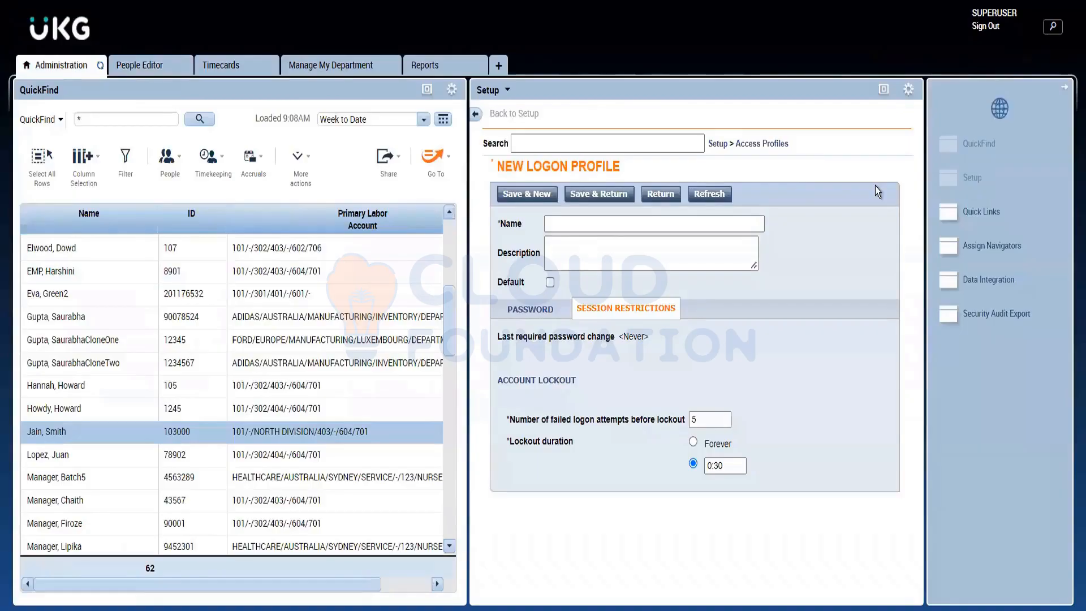
{"action": "left_click", "coordinate": [881, 91]}
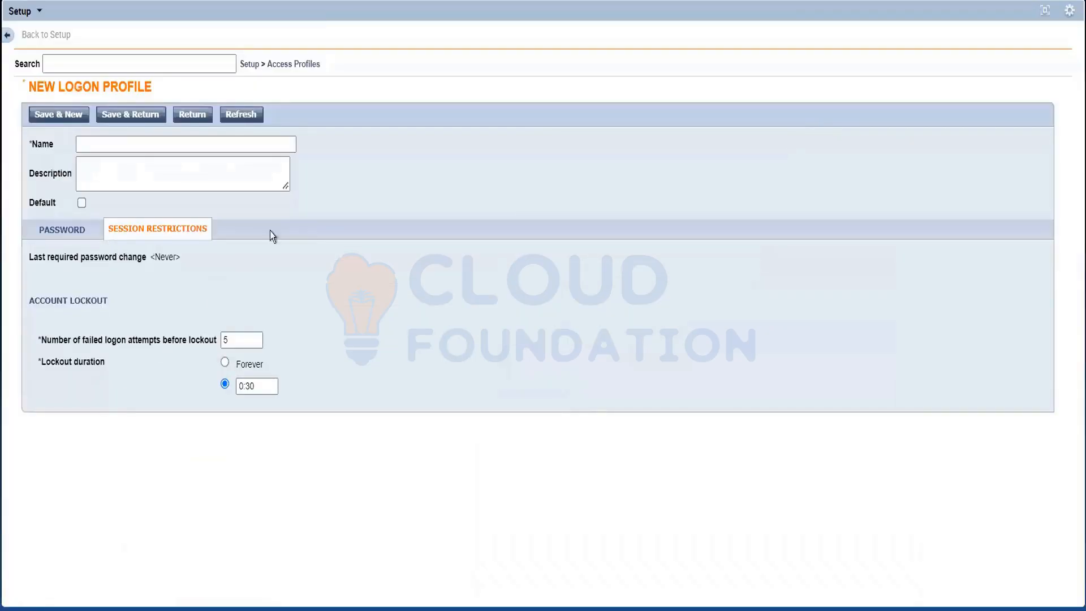
{"action": "left_click", "coordinate": [284, 65]}
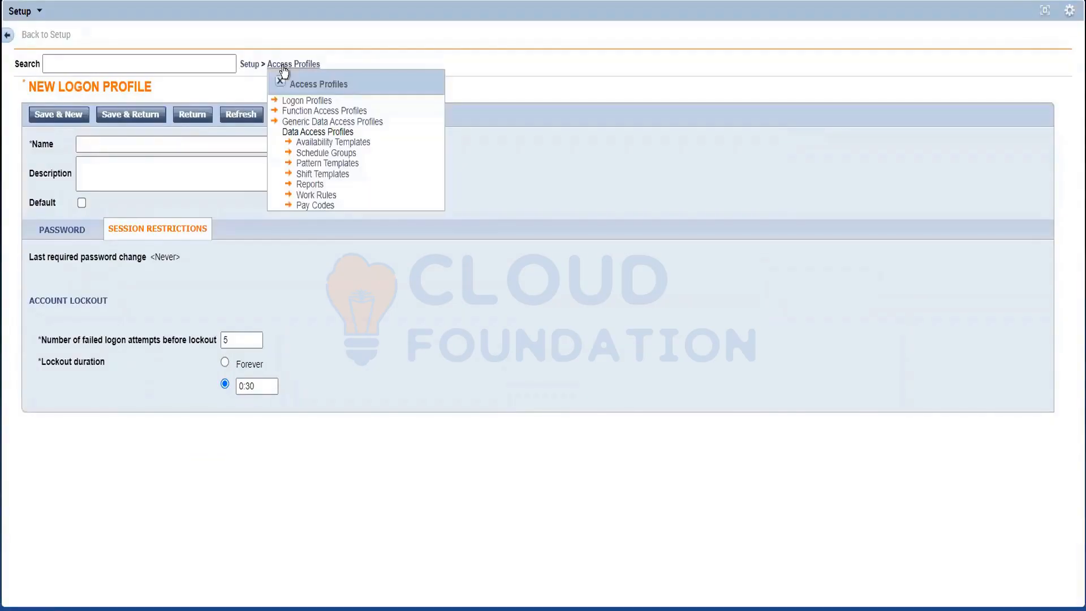
{"action": "left_click", "coordinate": [298, 100]}
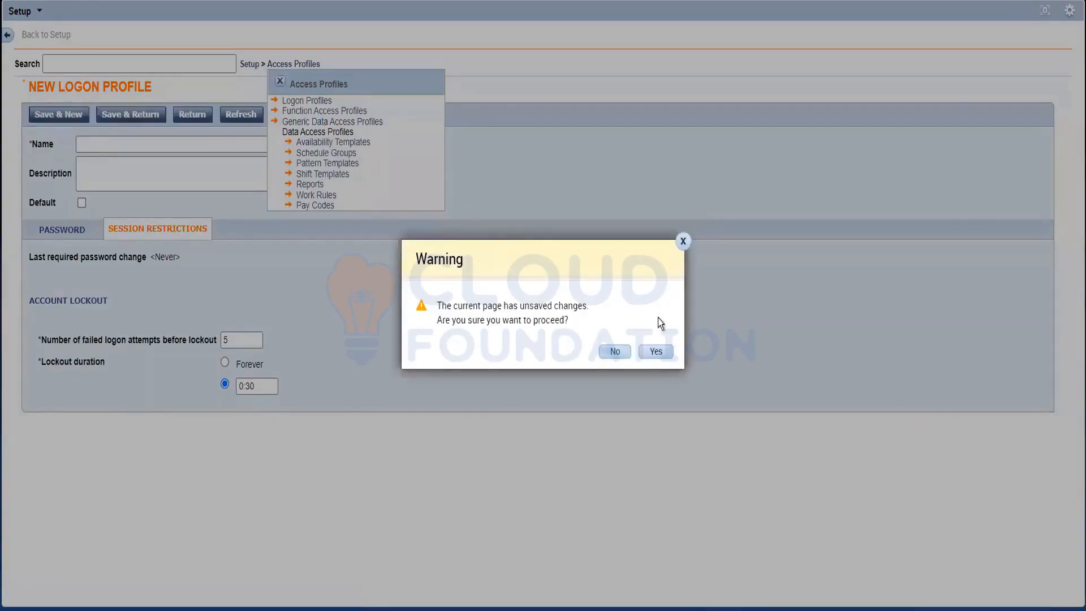
{"action": "left_click", "coordinate": [656, 352]}
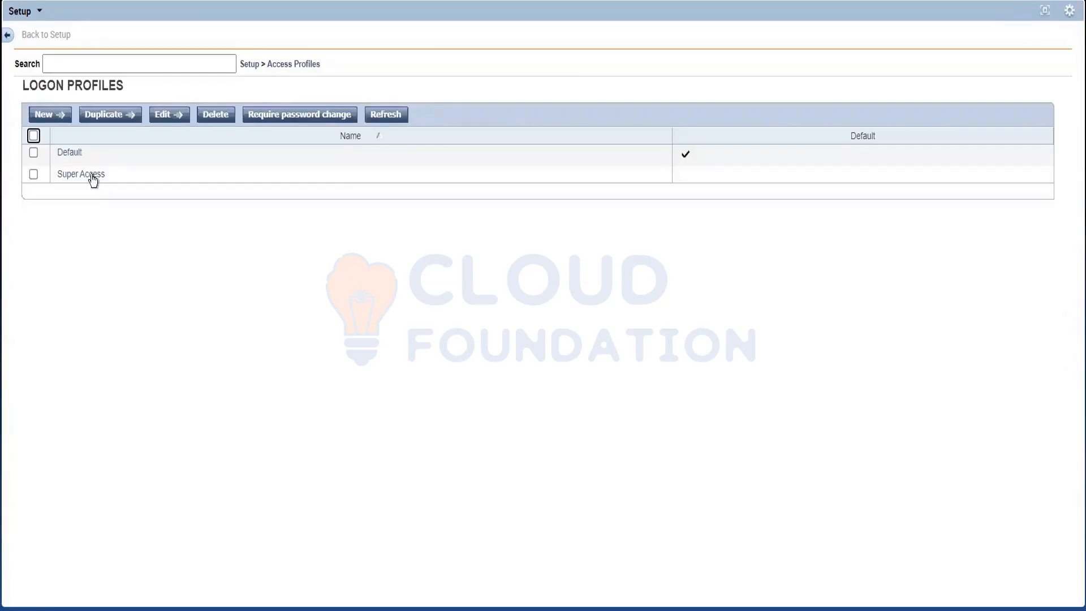
{"action": "left_click", "coordinate": [70, 152]}
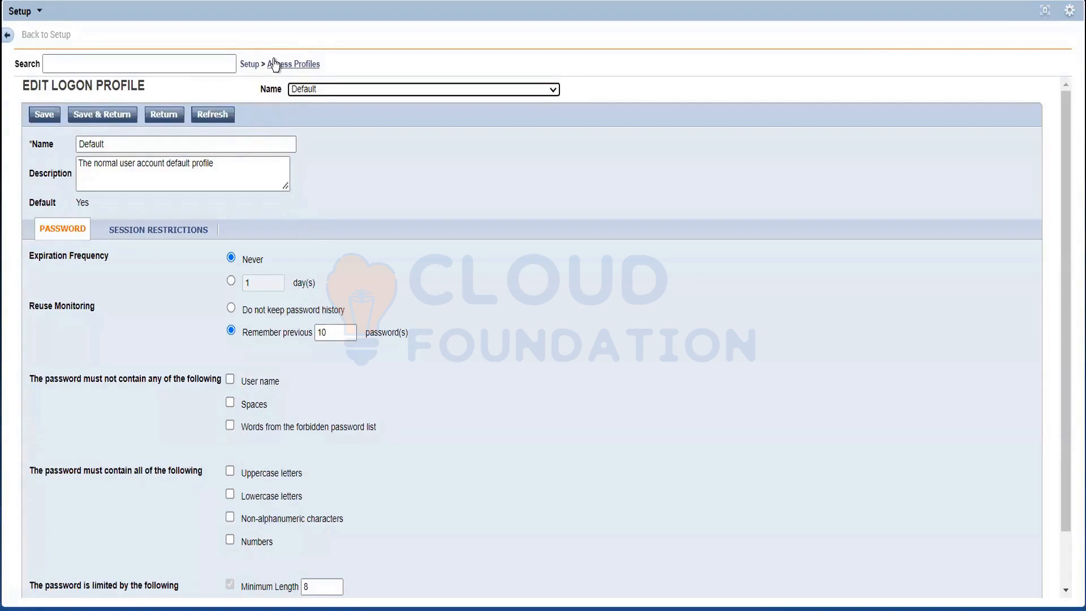
Step: Open the Time Stamp and Hourly Employee function access profile and review its Workforce Manager - System Configuration functions
{"action": "left_click", "coordinate": [296, 66]}
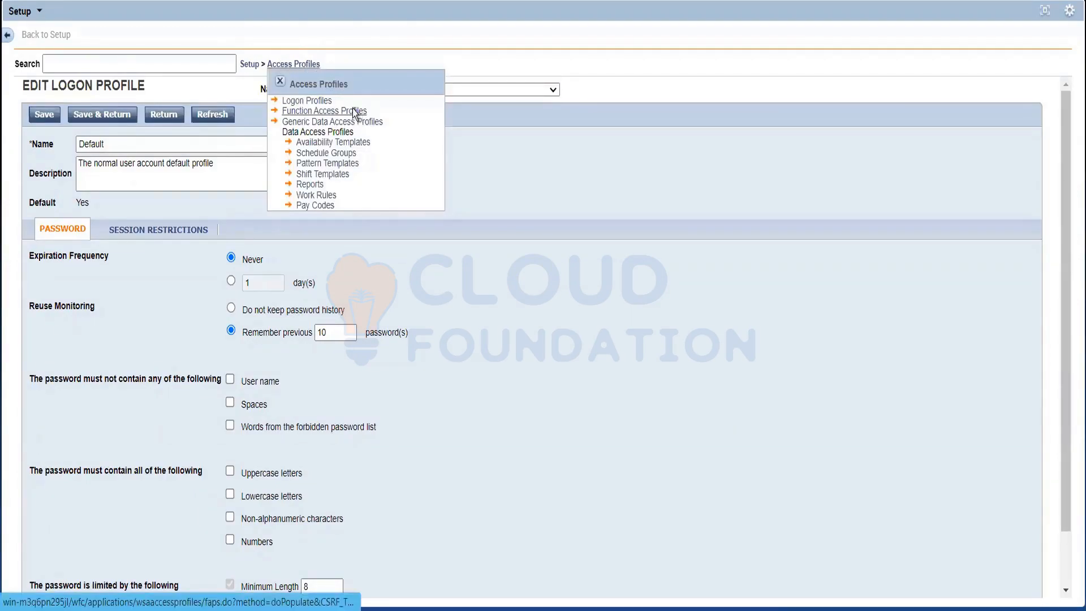
{"action": "left_click", "coordinate": [354, 111]}
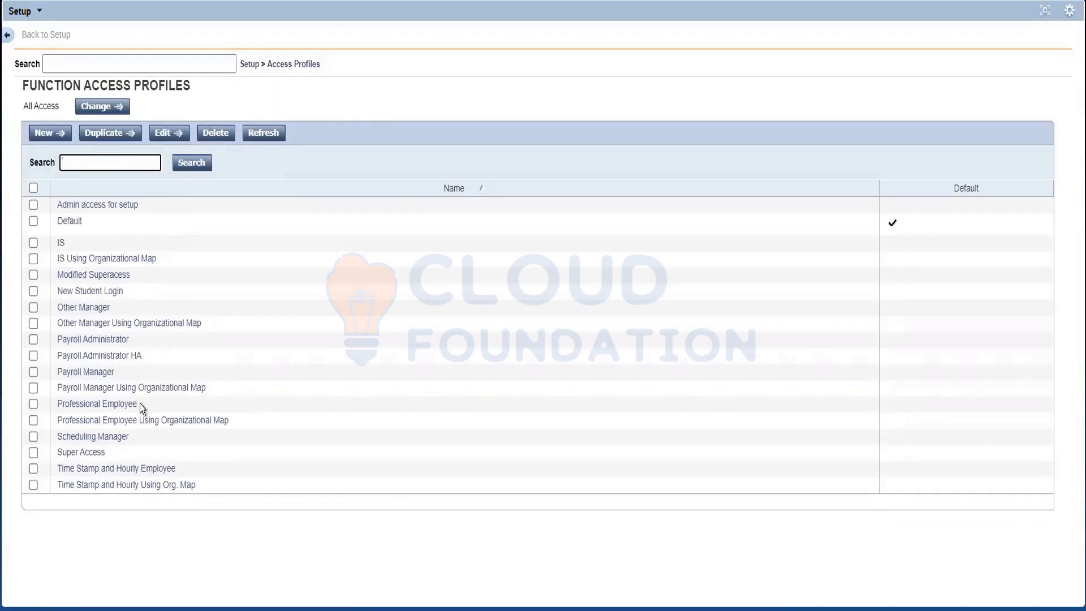
{"action": "left_click", "coordinate": [158, 470]}
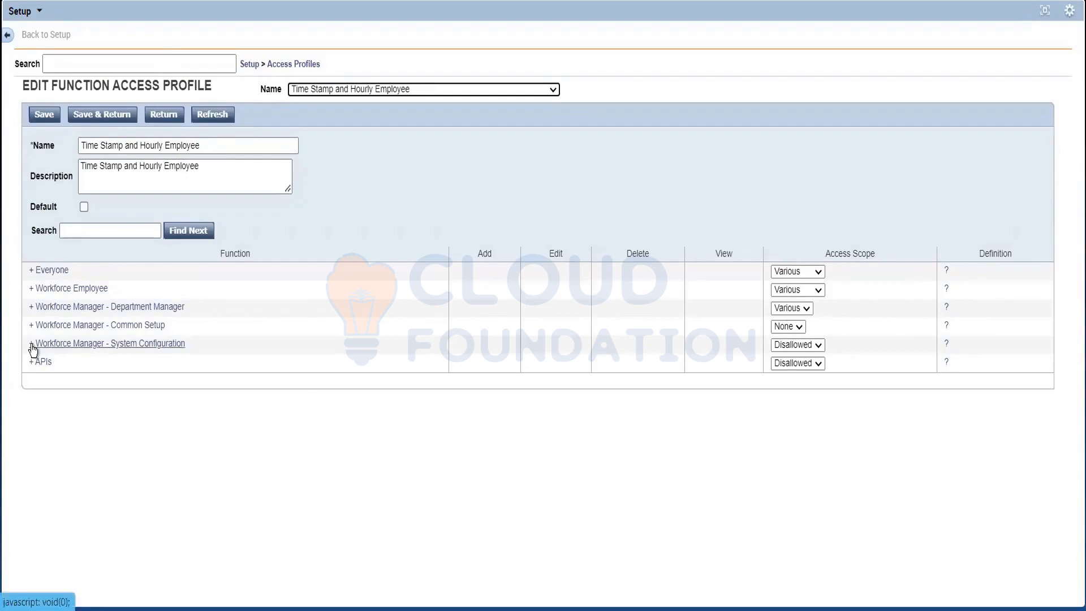
{"action": "left_click", "coordinate": [33, 345]}
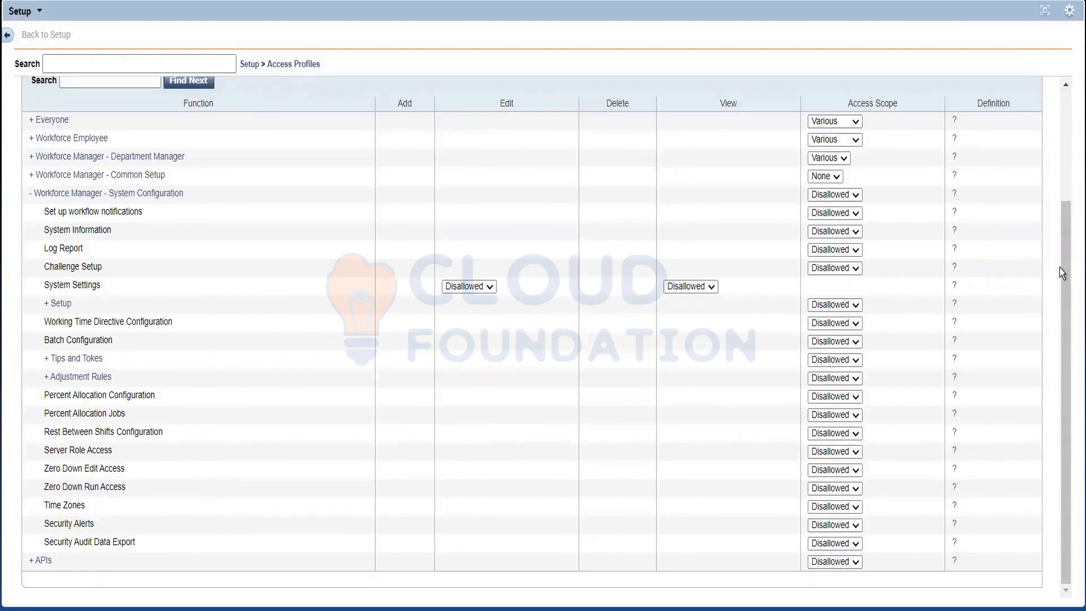
Step: Expand the Workforce Manager - Common Setup functions of the profile and locate the People Editor function
{"action": "left_click_drag", "start_coordinate": [1060, 265], "coordinate": [1060, 242]}
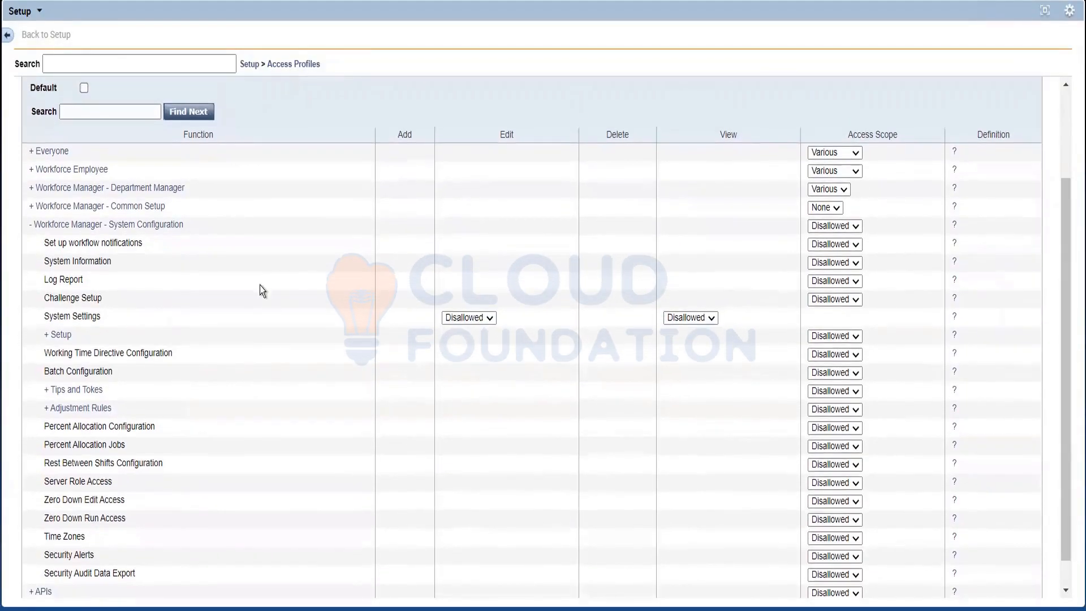
{"action": "left_click", "coordinate": [32, 207]}
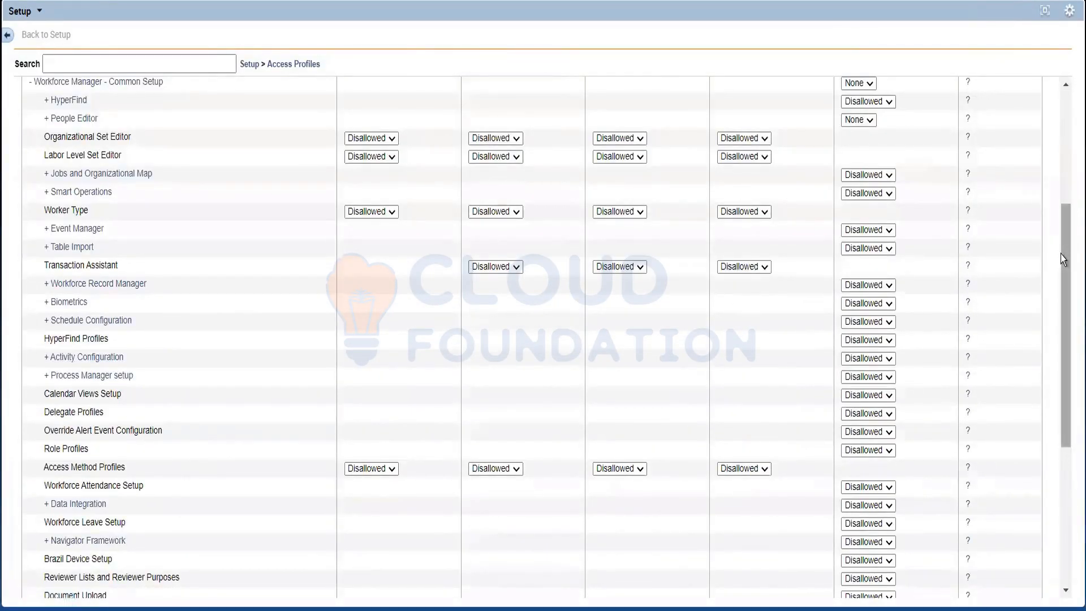
{"action": "scroll", "coordinate": [962, 149], "scroll_direction": "up", "scroll_amount": 3}
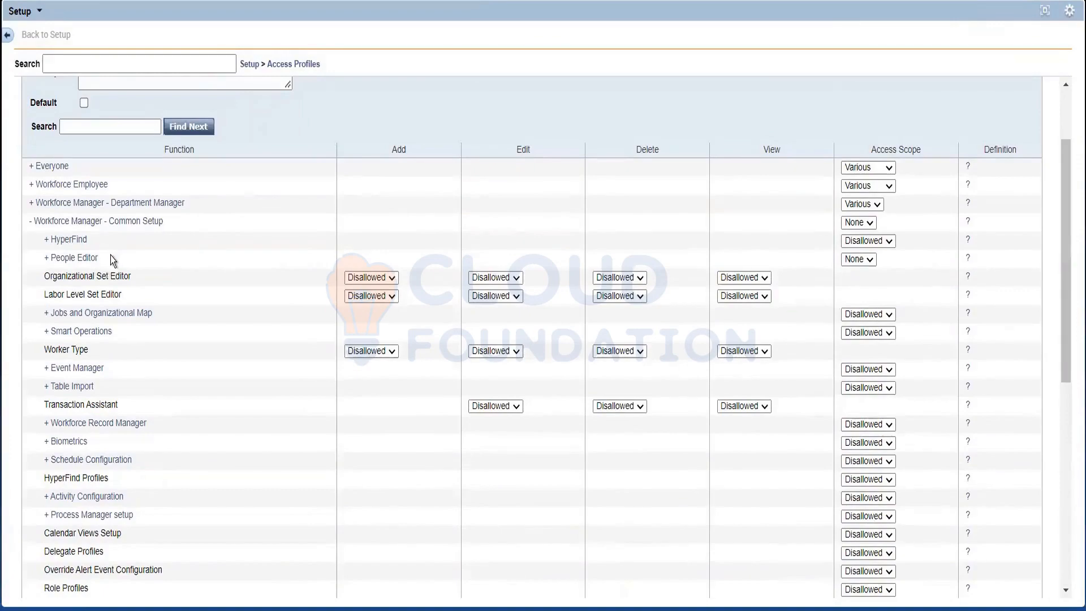
{"action": "left_click_drag", "start_coordinate": [110, 255], "coordinate": [35, 258]}
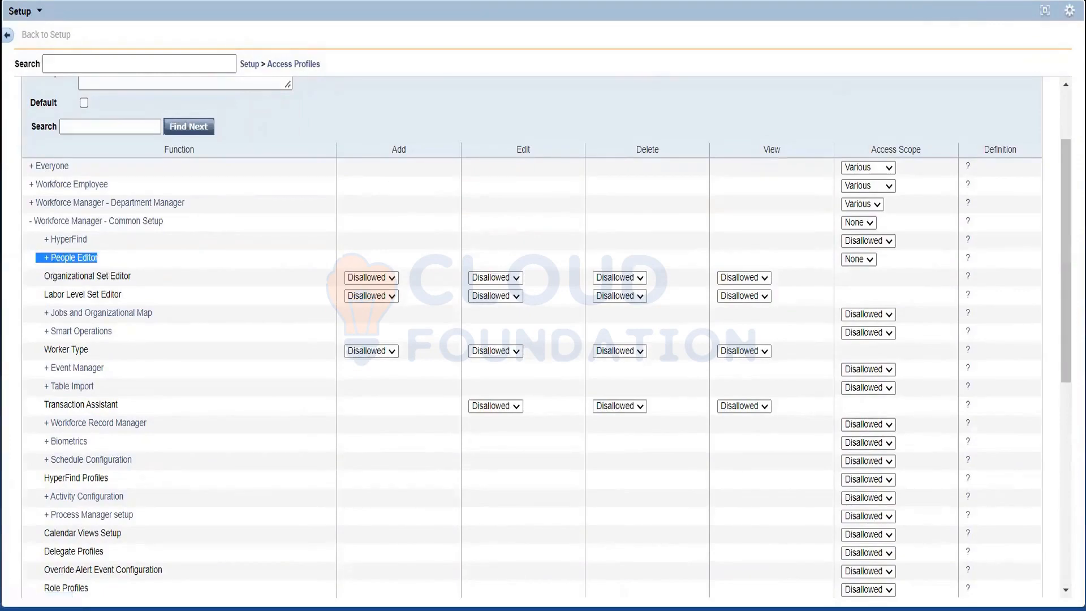
Step: Show the employee's Person record in the People Editor, then return to the function access profile
{"action": "left_click", "coordinate": [1046, 11]}
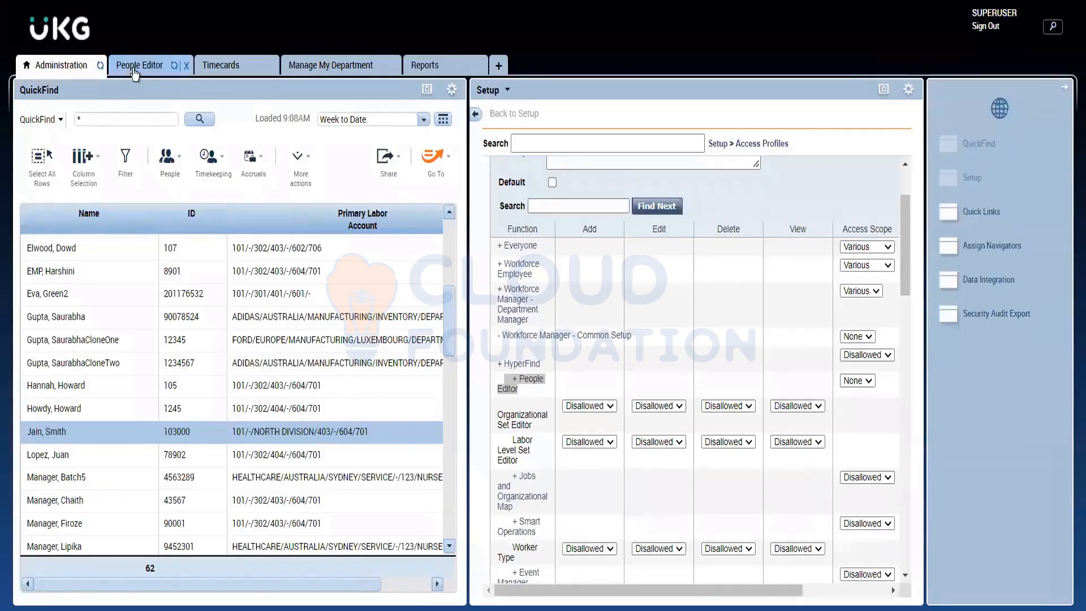
{"action": "left_click", "coordinate": [135, 67]}
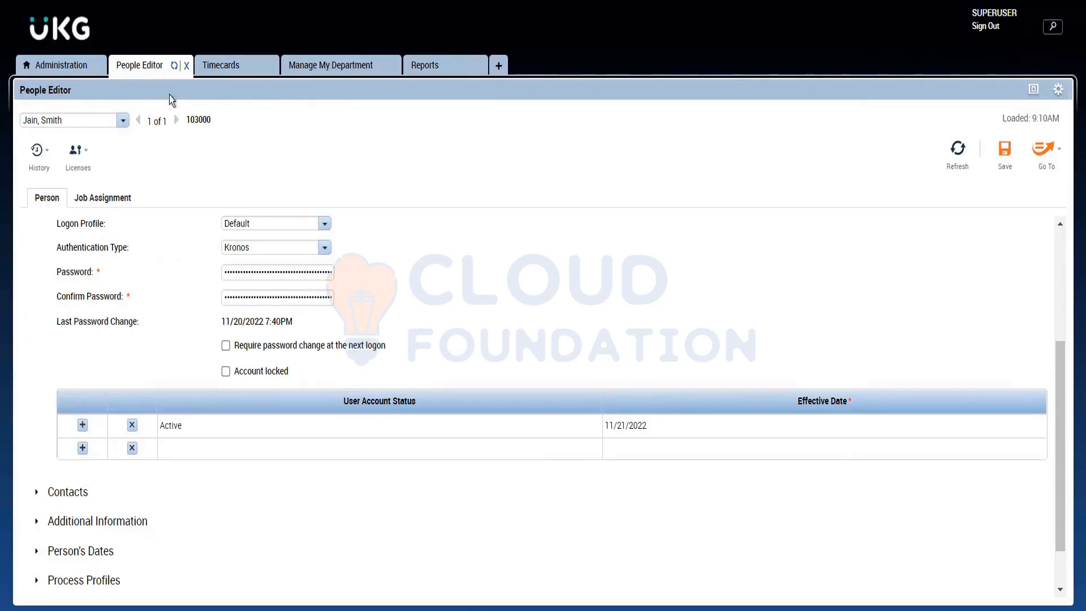
{"action": "left_click", "coordinate": [60, 68]}
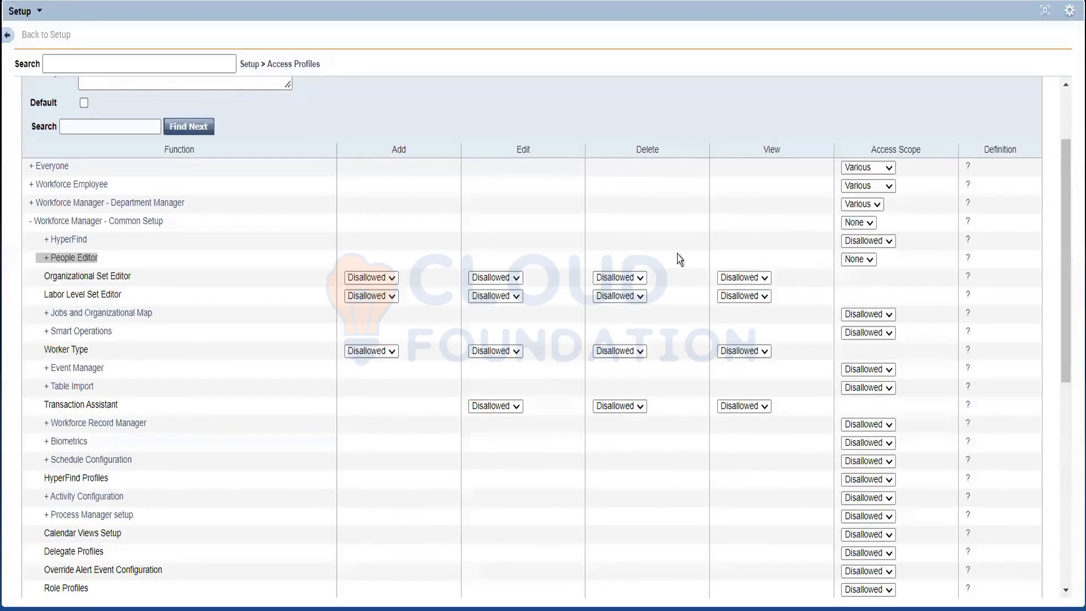
Step: Check the access scope options of the People Editor function, then expand it and review its sub-functions
{"action": "left_click", "coordinate": [857, 258]}
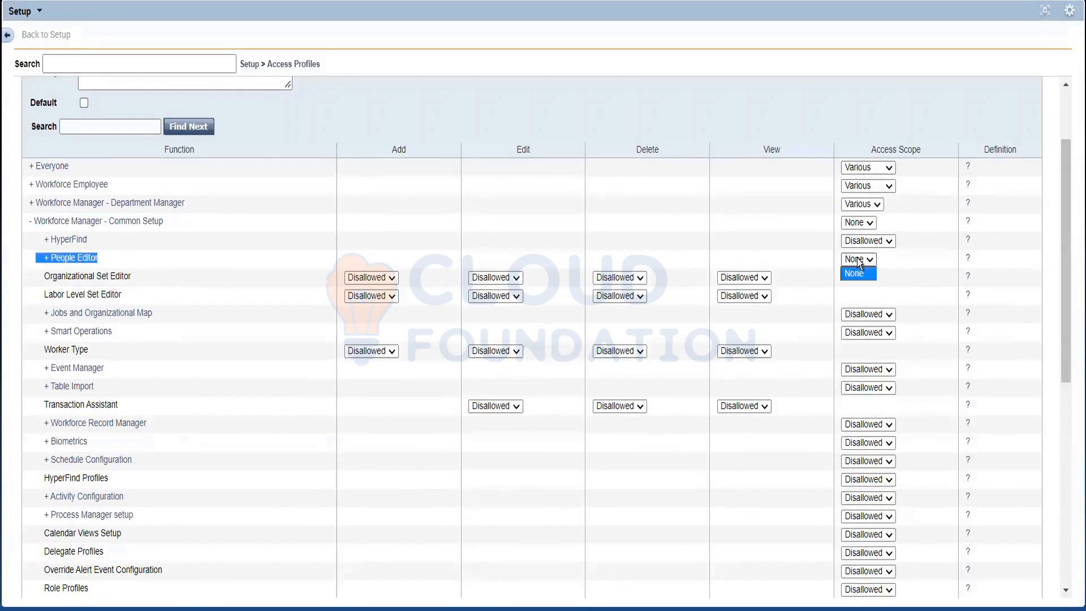
{"action": "left_click", "coordinate": [45, 259]}
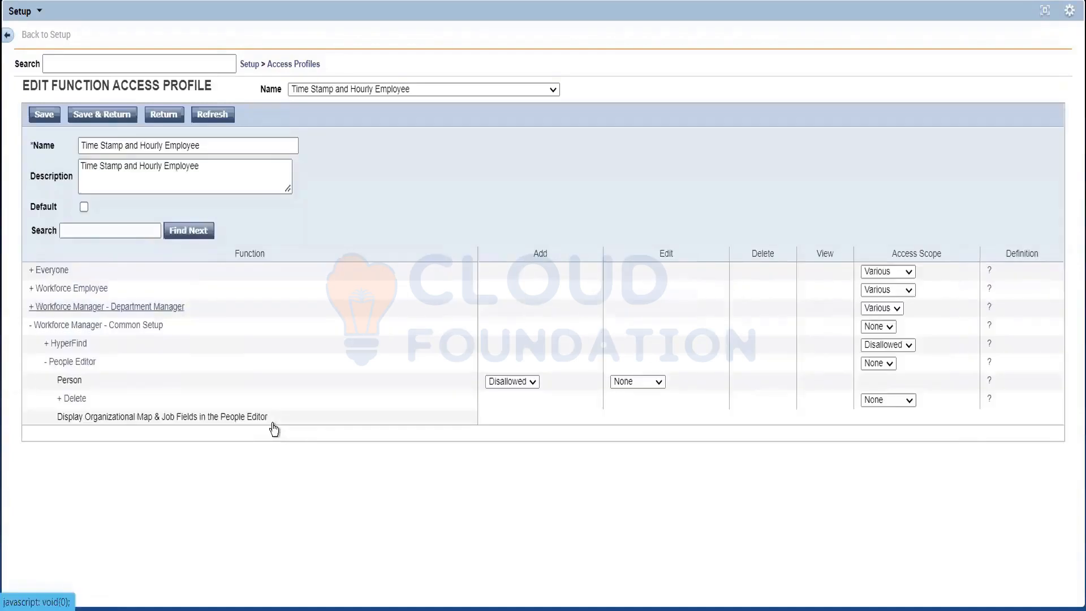
{"action": "scroll", "coordinate": [103, 384], "scroll_direction": "down", "scroll_amount": 5}
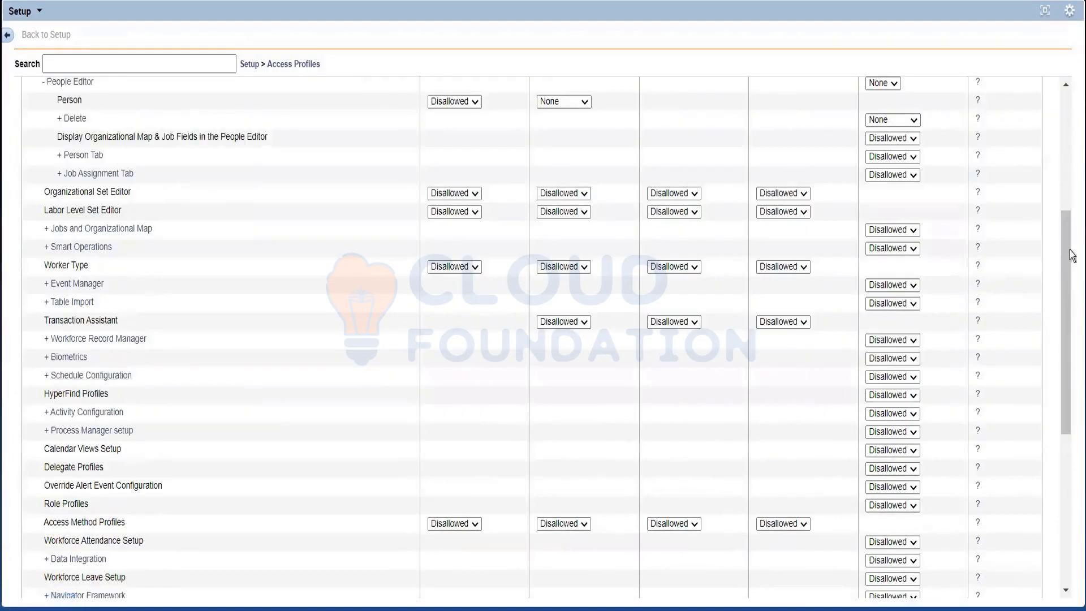
{"action": "left_click", "coordinate": [1069, 227]}
{"action": "left_click_drag", "start_coordinate": [1069, 227], "coordinate": [1063, 199]}
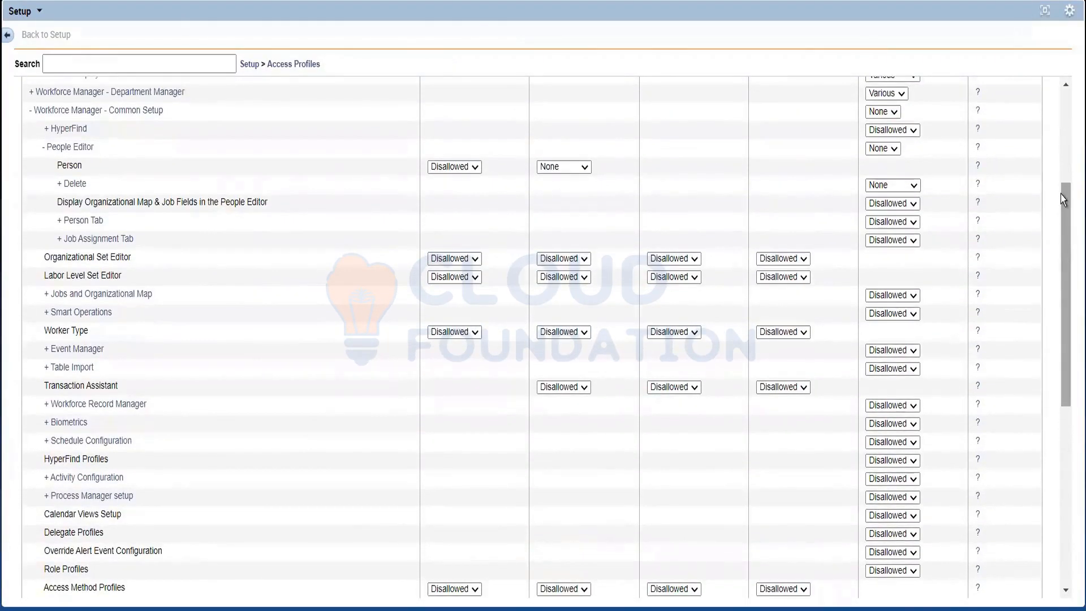
{"action": "left_click_drag", "start_coordinate": [1063, 199], "coordinate": [1063, 199]}
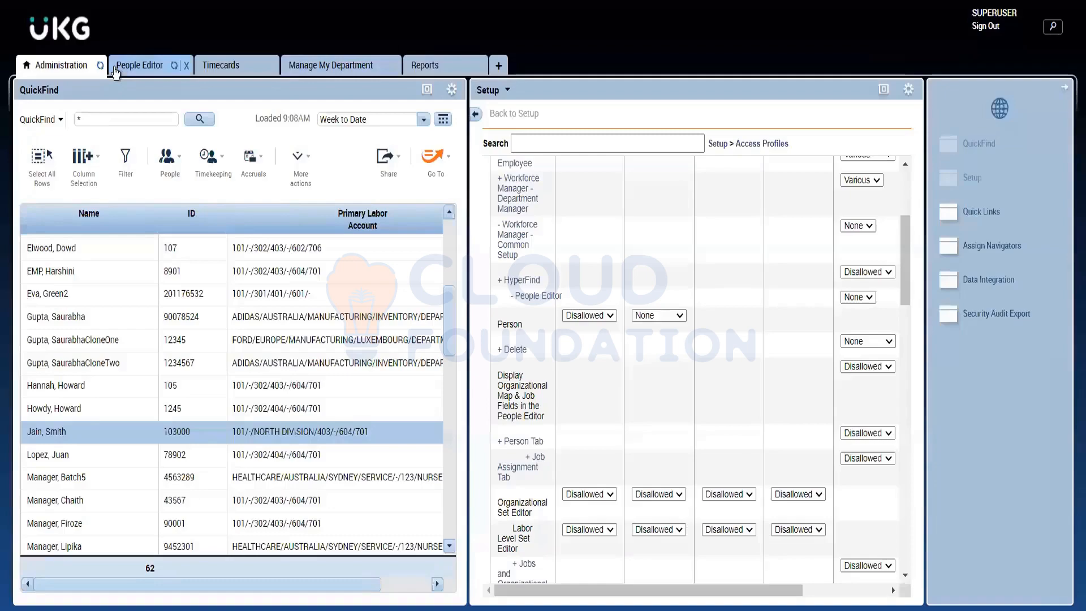
Step: Revisit the employee's record in the People Editor, then check the access scope options of the profile's Person Tab function
{"action": "left_click", "coordinate": [115, 68]}
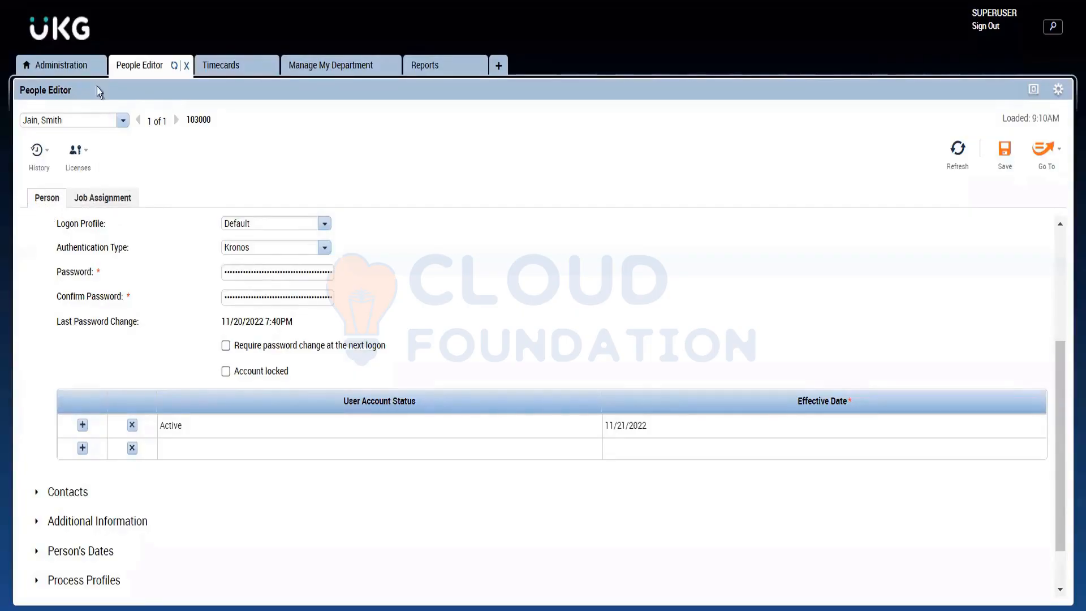
{"action": "left_click", "coordinate": [66, 72]}
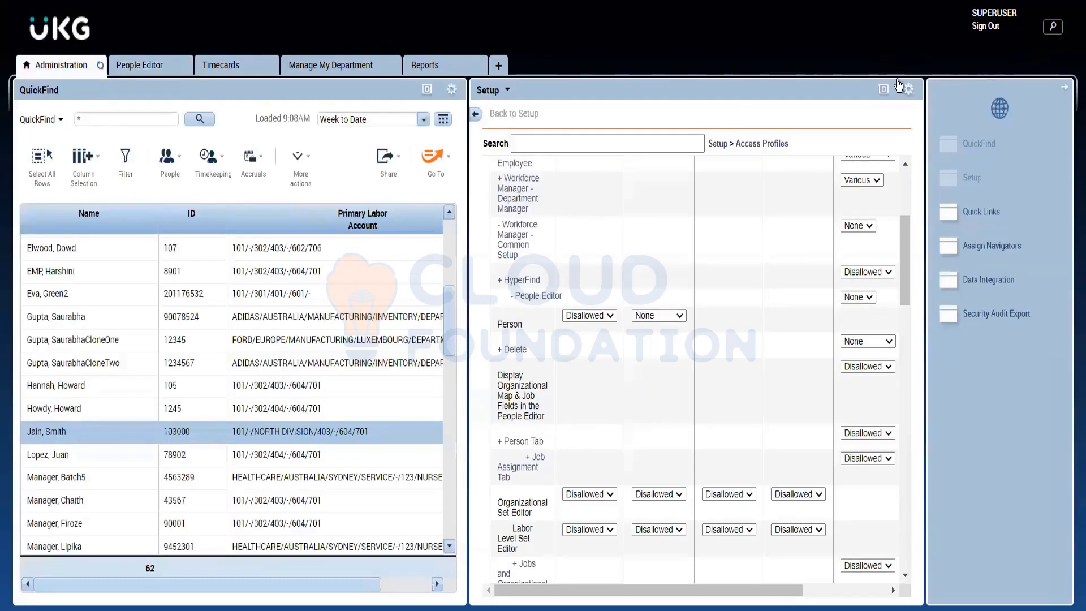
{"action": "left_click", "coordinate": [881, 90]}
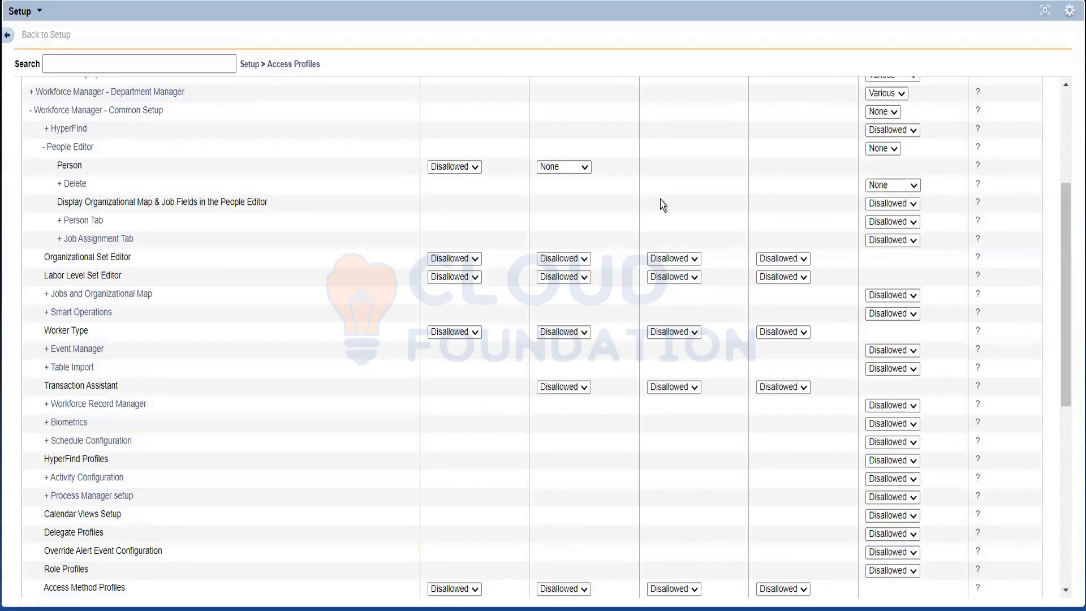
{"action": "left_click", "coordinate": [907, 223]}
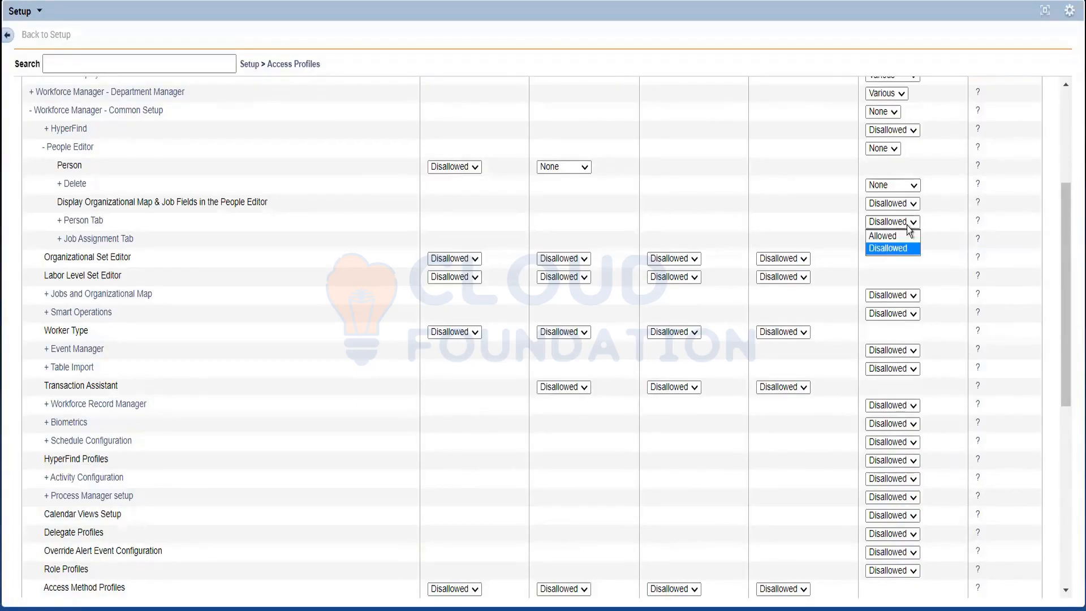
{"action": "left_click", "coordinate": [777, 221]}
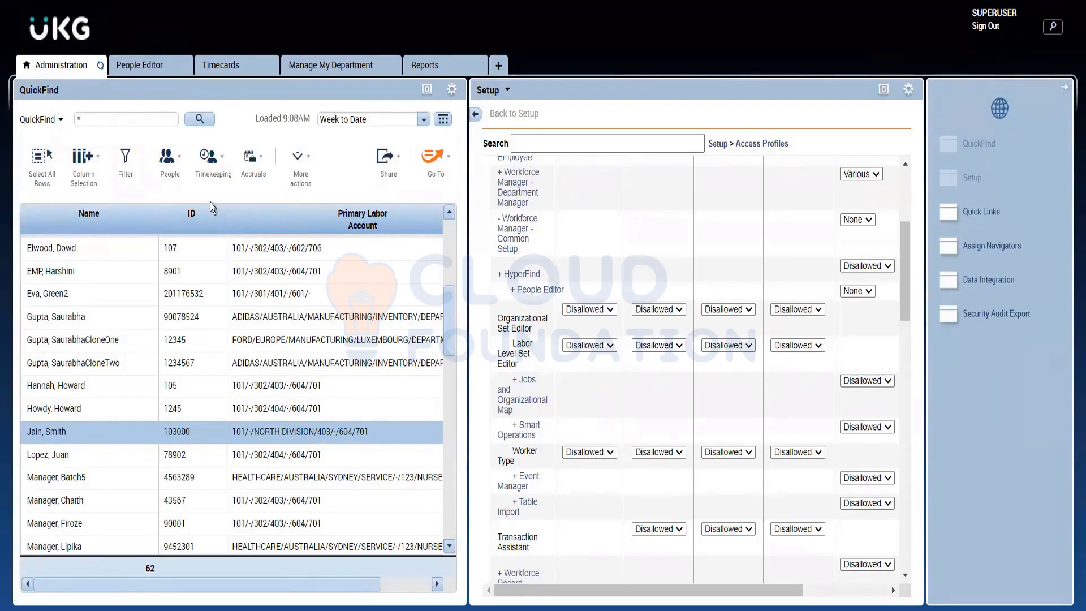
Step: View the additional actions available in QuickFind, then return to the profile's Common Setup functions
{"action": "left_click", "coordinate": [304, 168]}
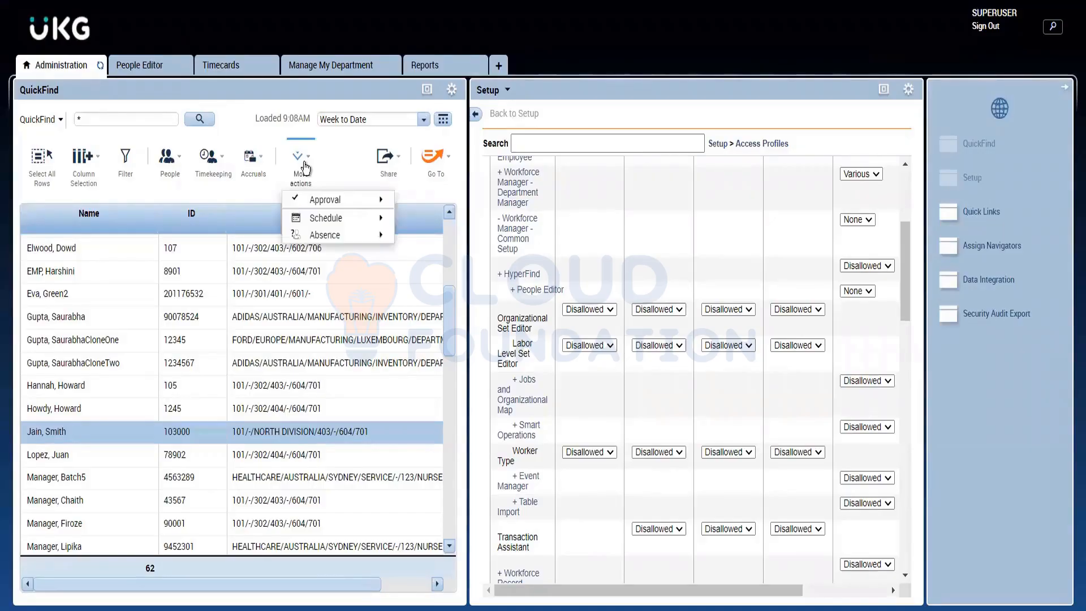
{"action": "left_click", "coordinate": [155, 70]}
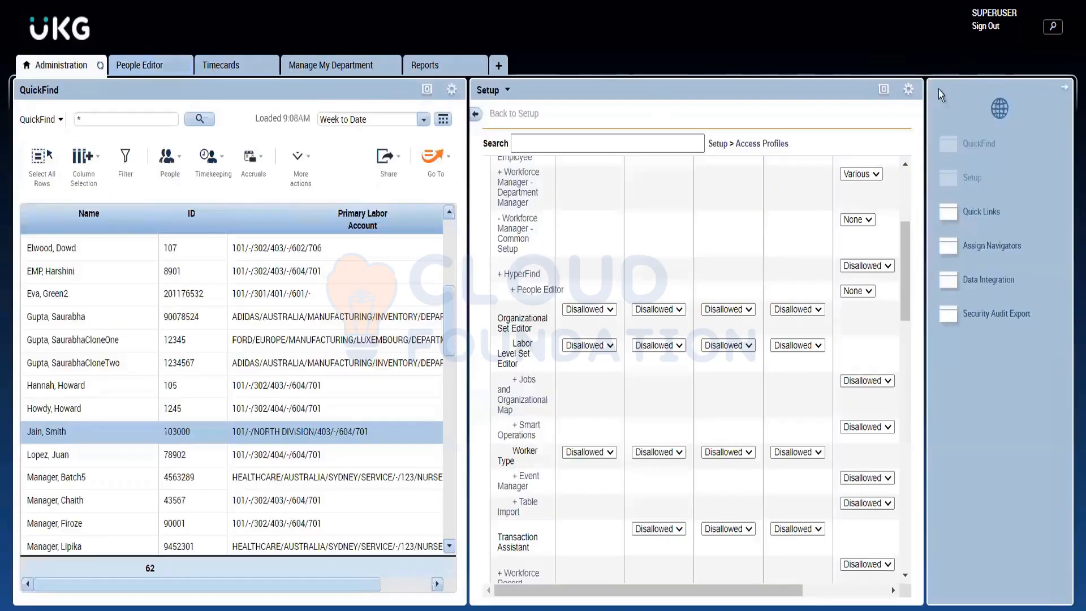
{"action": "left_click", "coordinate": [884, 88]}
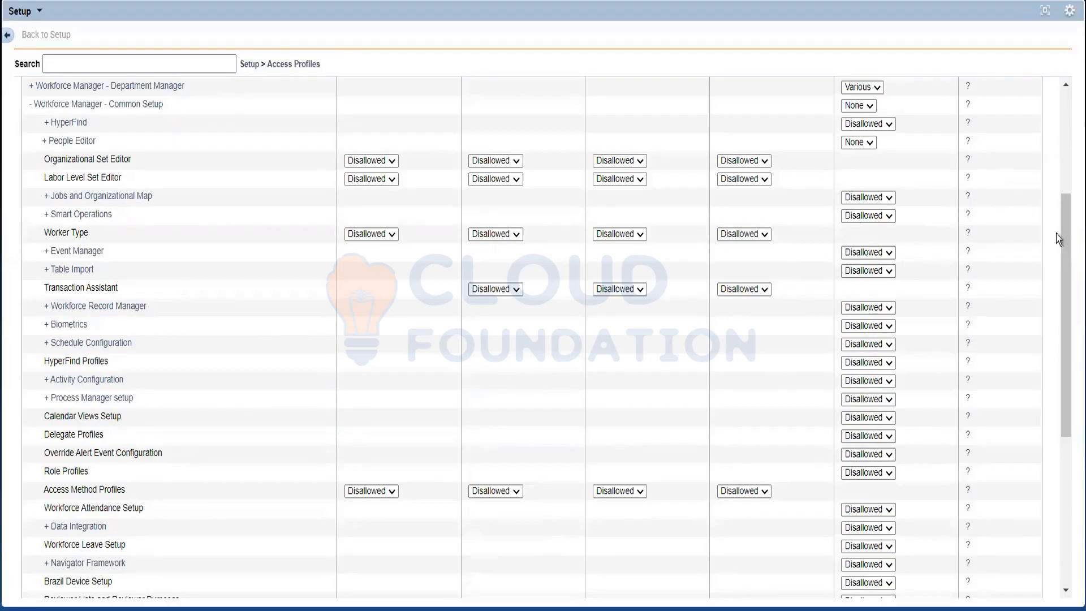
{"action": "left_click_drag", "start_coordinate": [1068, 237], "coordinate": [1069, 190]}
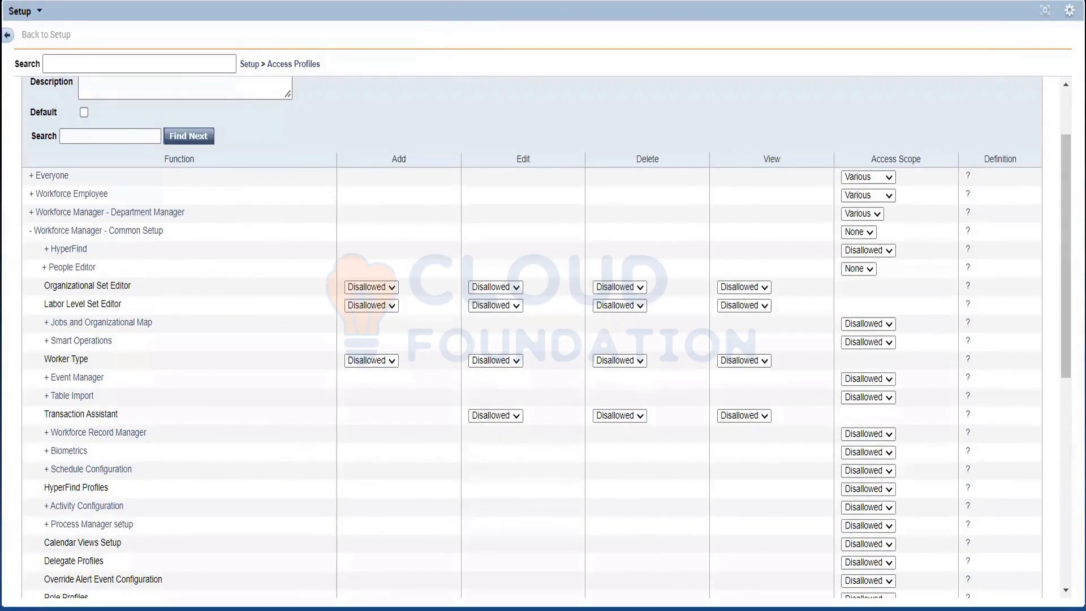
Step: Switch QuickFind to the Total hours Roll Up Genie HA and view its list of available Hyperfinds
{"action": "left_click", "coordinate": [1045, 12]}
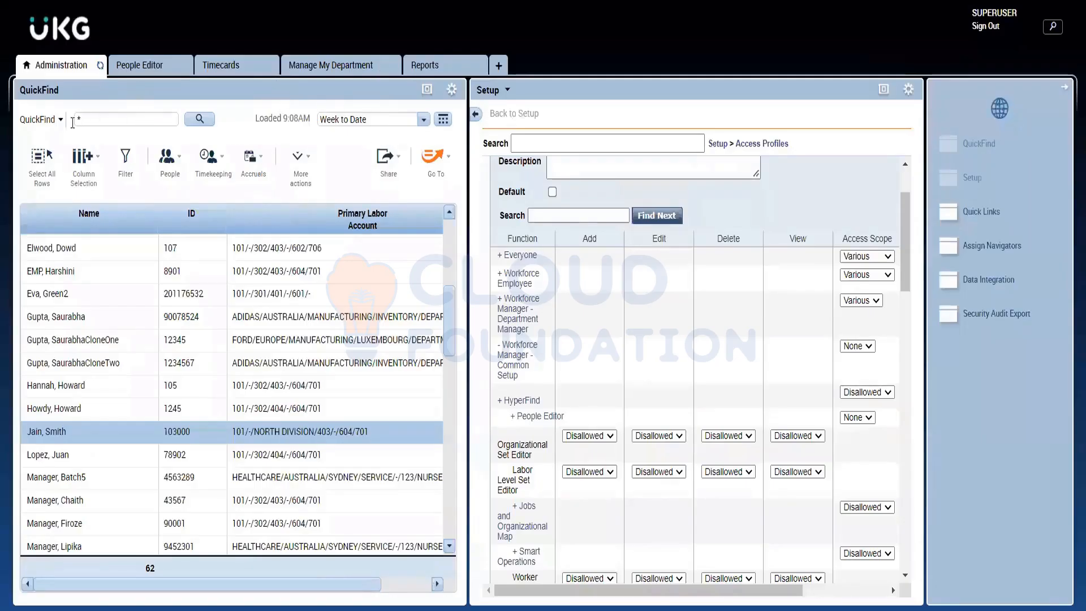
{"action": "left_click", "coordinate": [57, 122]}
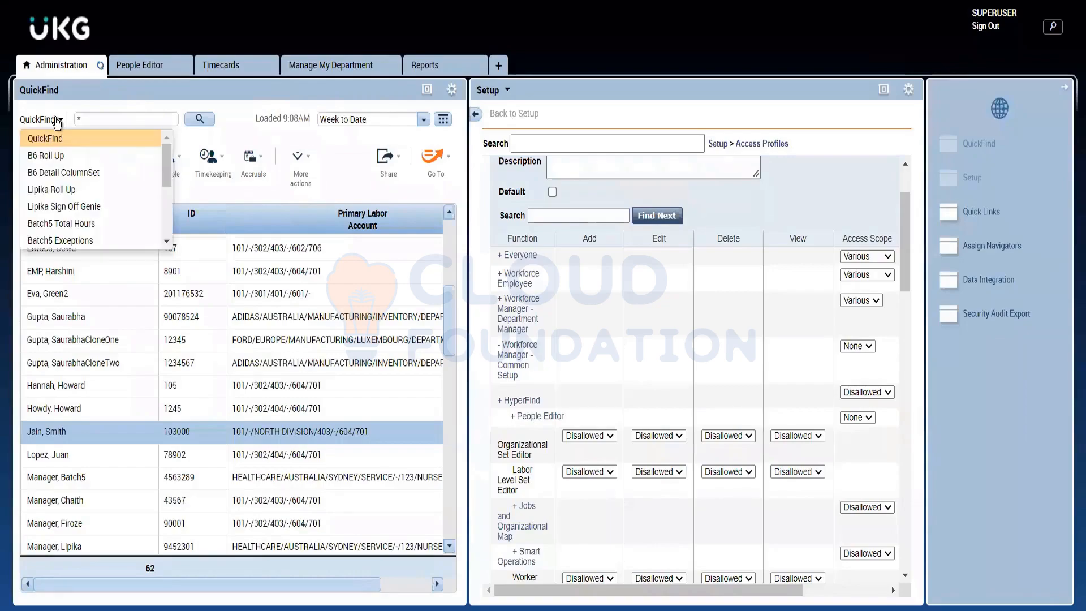
{"action": "scroll", "coordinate": [80, 223], "scroll_direction": "down", "scroll_amount": 2}
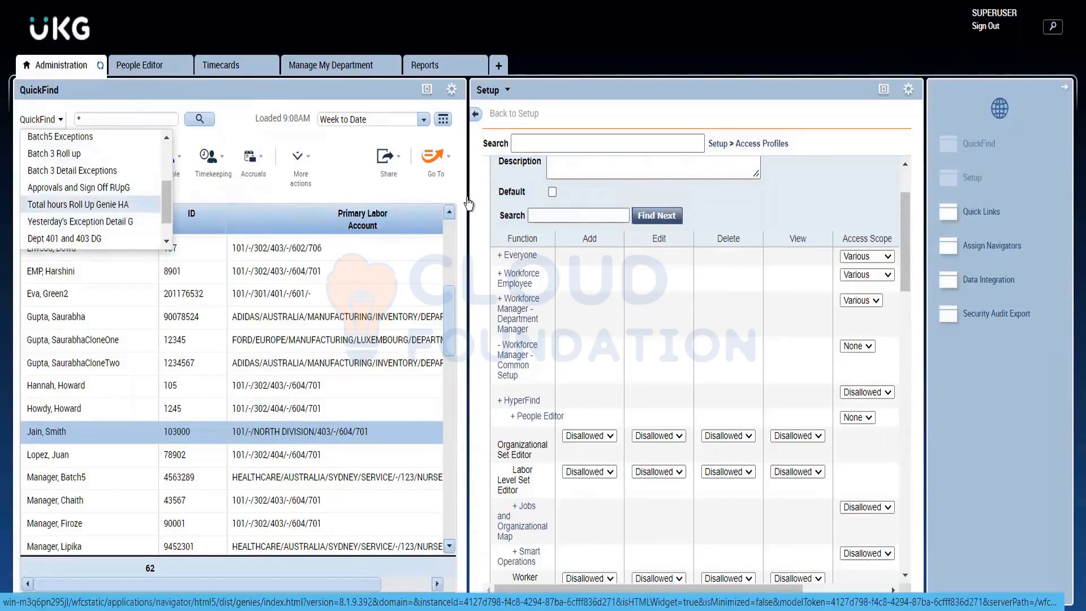
{"action": "left_click", "coordinate": [139, 205]}
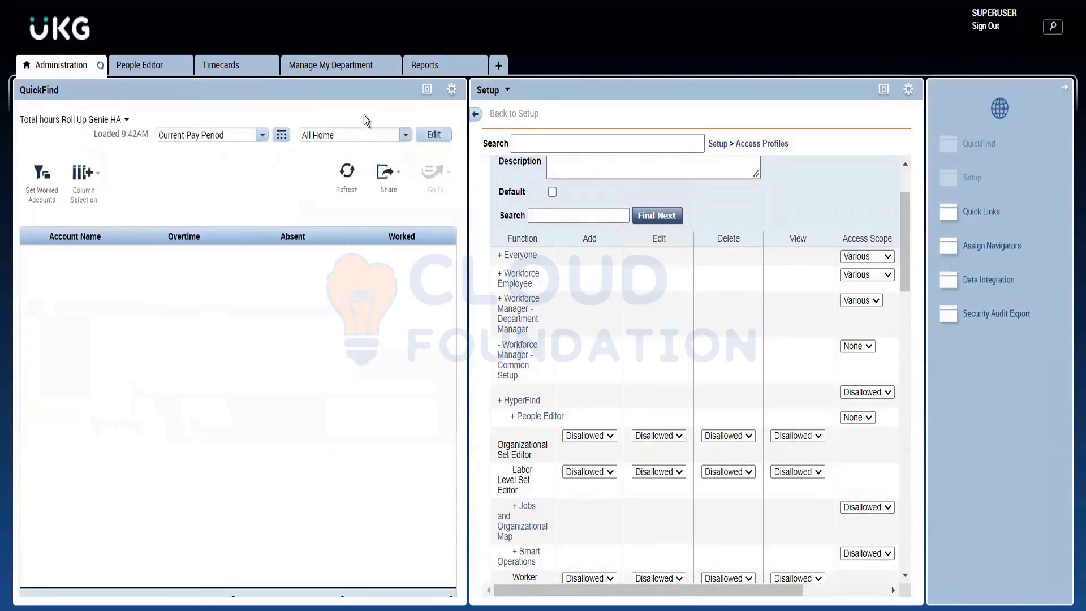
{"action": "left_click", "coordinate": [363, 136]}
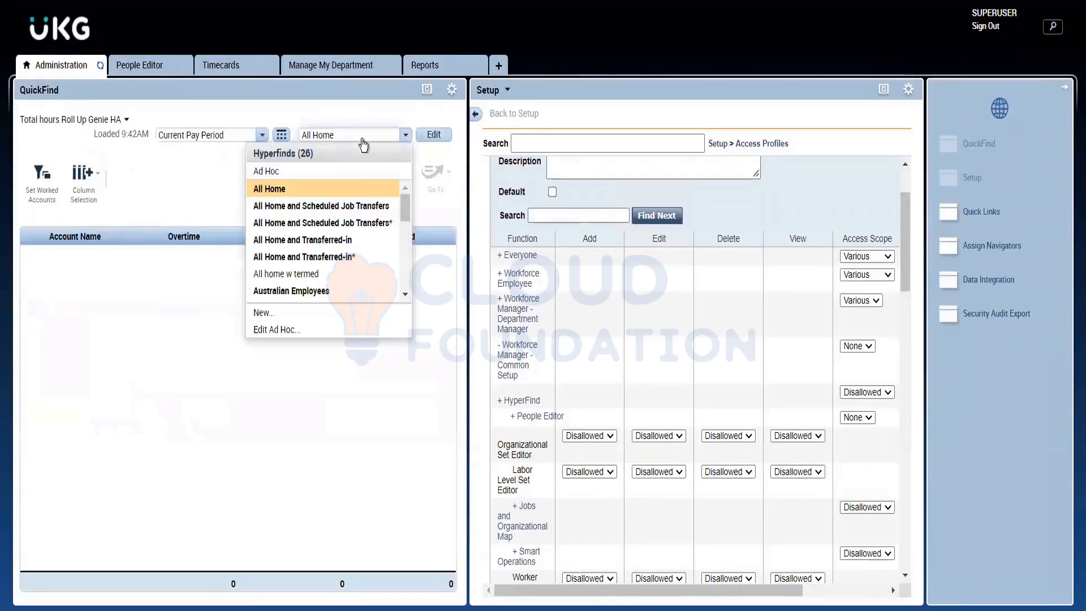
{"action": "left_click", "coordinate": [159, 217]}
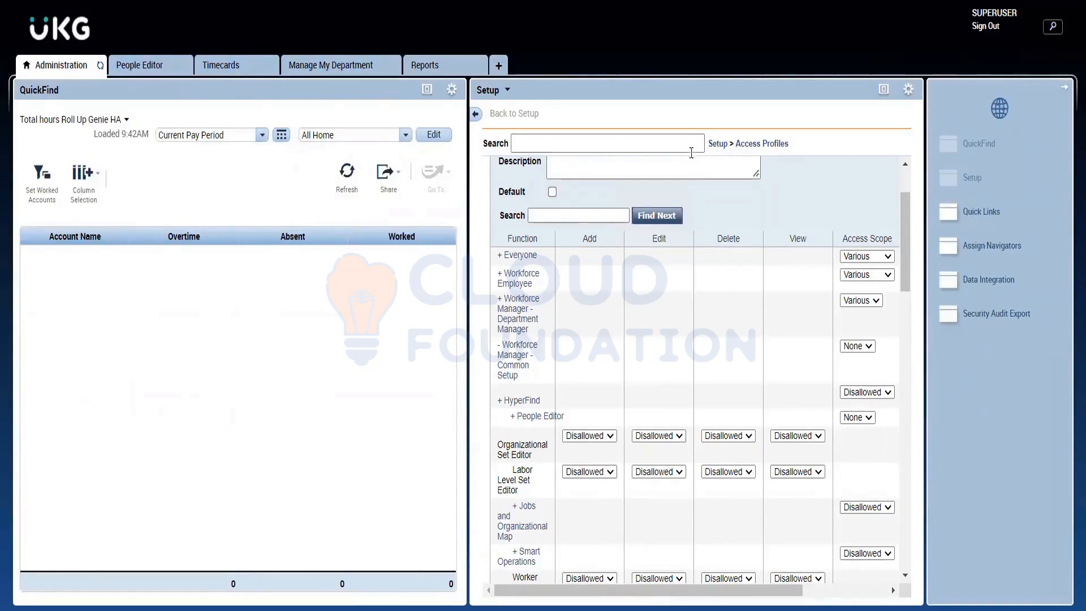
Step: Expand the HyperFind function in the access profile and review its Query conditions categories, then collapse them
{"action": "left_click", "coordinate": [875, 91]}
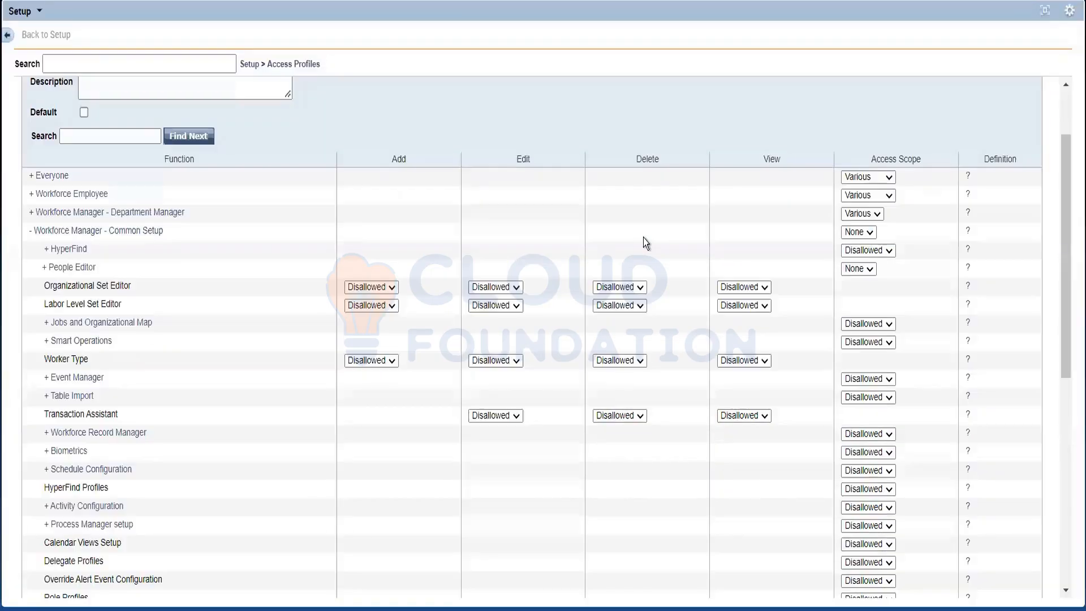
{"action": "left_click", "coordinate": [65, 249]}
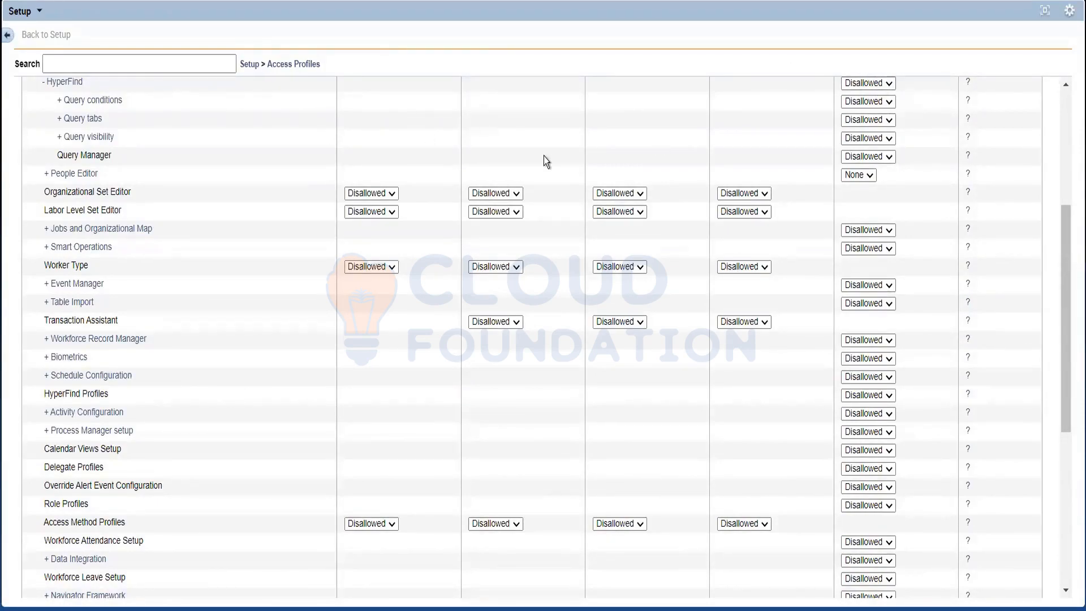
{"action": "left_click", "coordinate": [72, 100]}
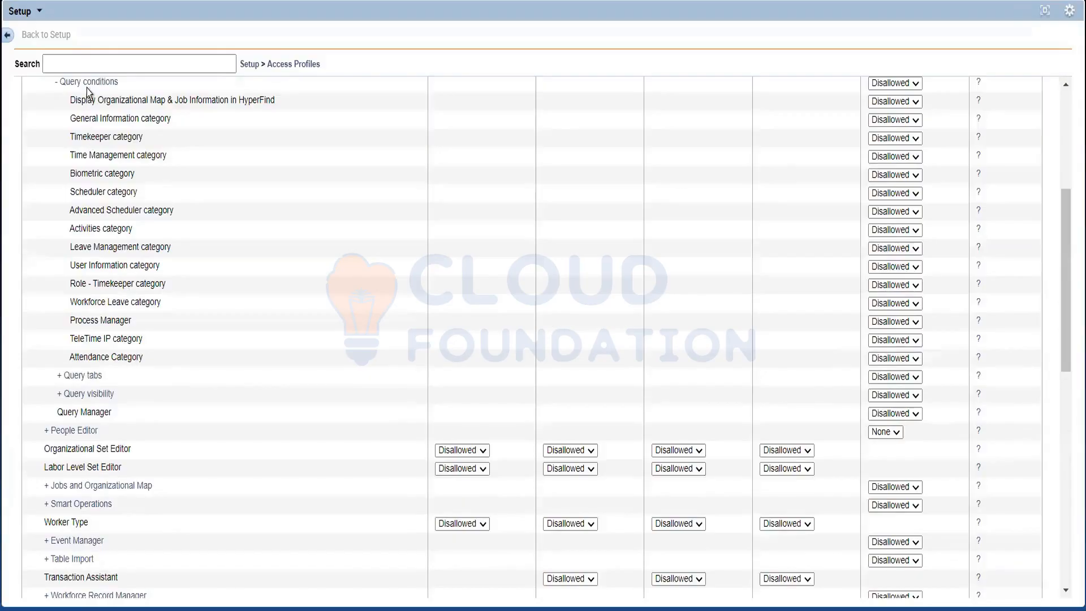
{"action": "left_click", "coordinate": [86, 86]}
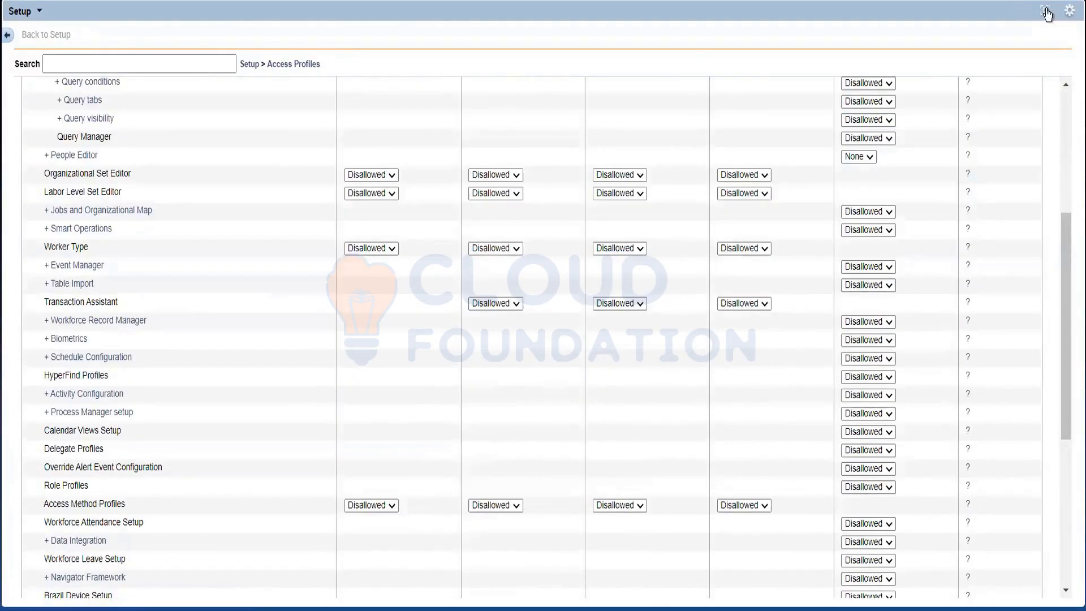
Step: Select the Australian Employees Hyperfind for the genie, view its query conditions in the editor, and close it without changes
{"action": "left_click", "coordinate": [1046, 12]}
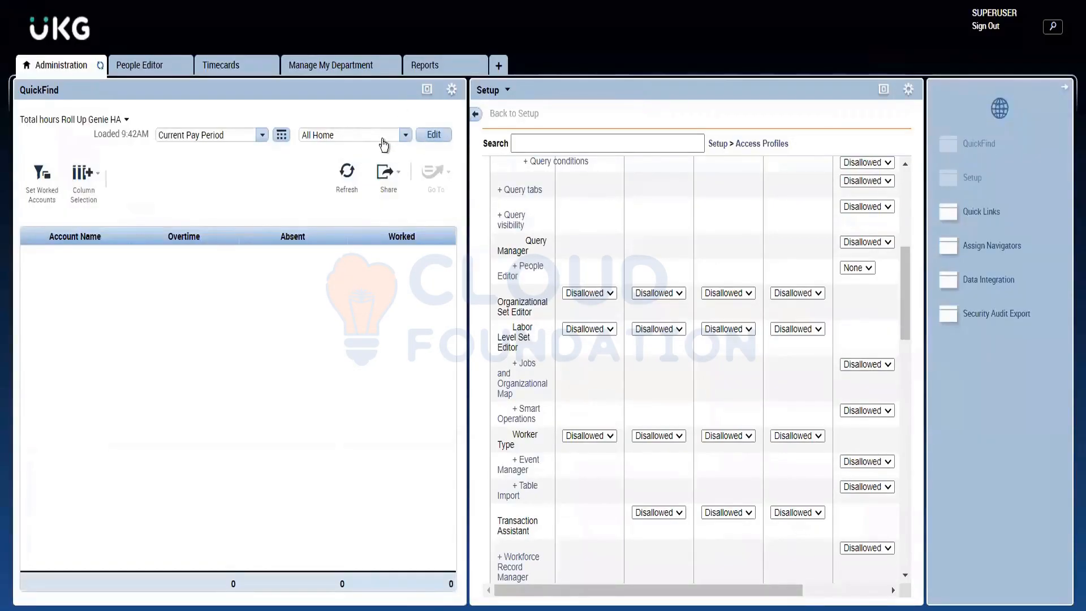
{"action": "left_click", "coordinate": [343, 136]}
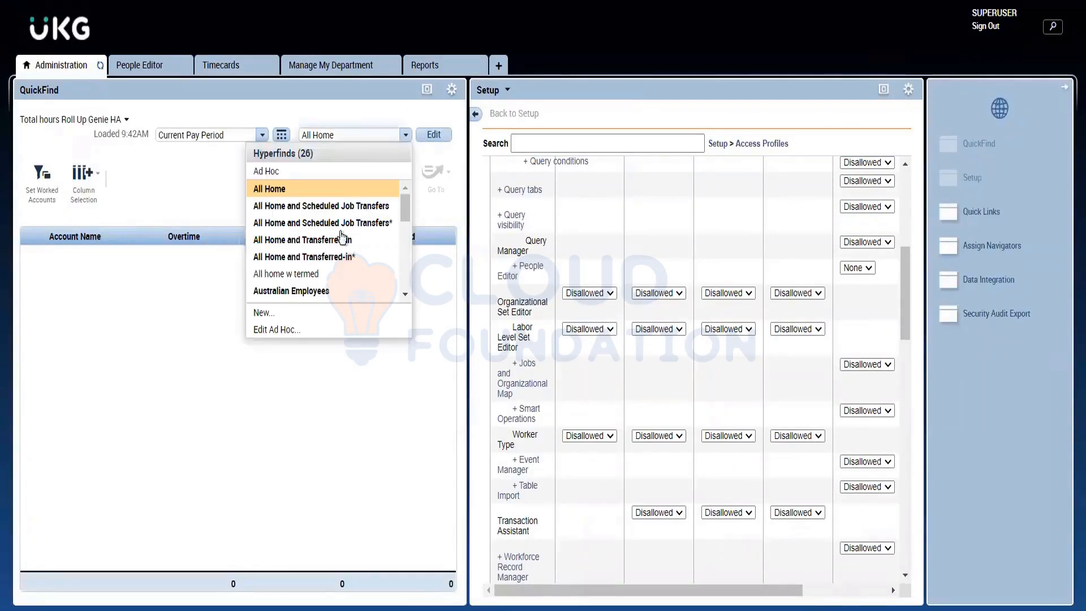
{"action": "left_click", "coordinate": [298, 290]}
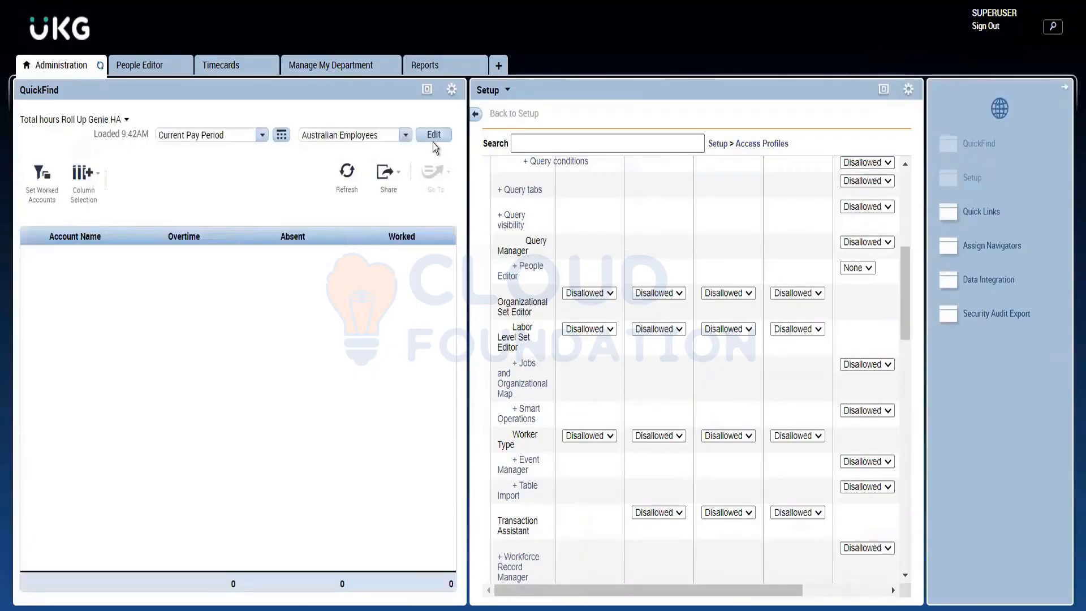
{"action": "left_click", "coordinate": [433, 136]}
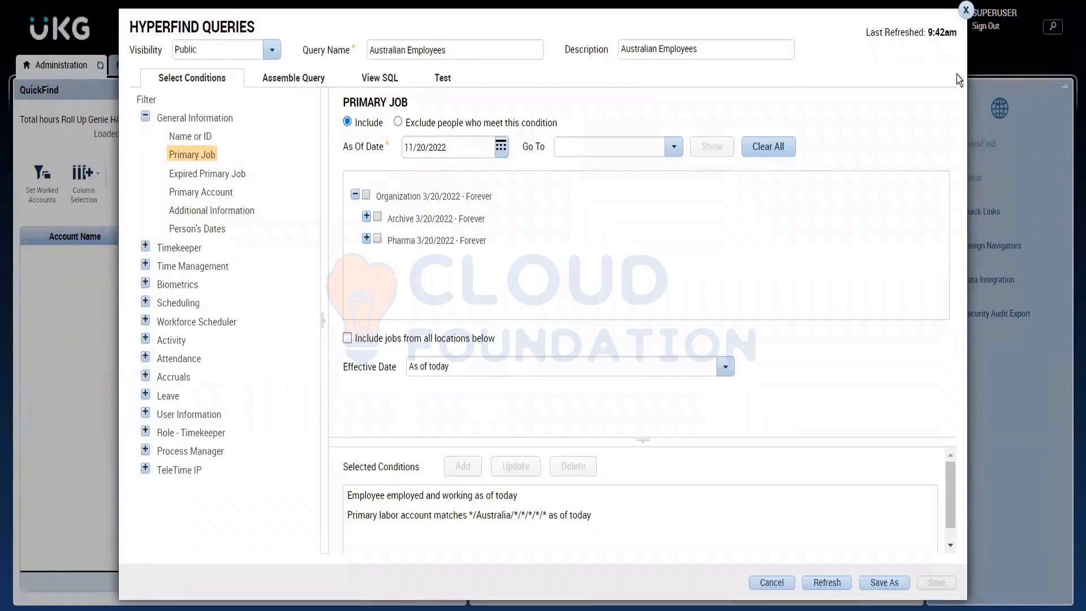
{"action": "left_click", "coordinate": [967, 11]}
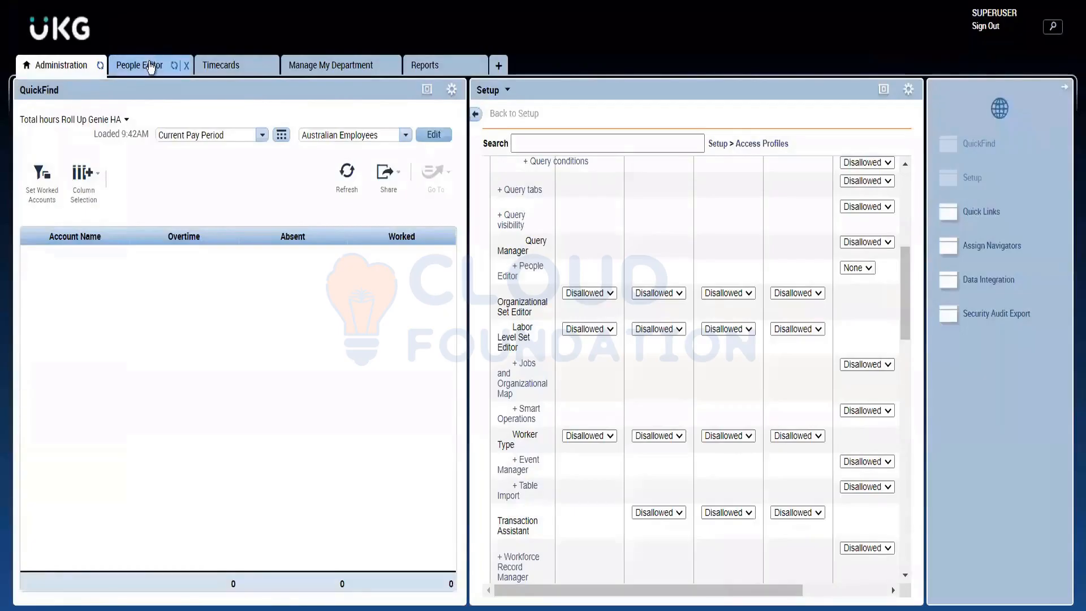
Step: Enlarge the Setup view and look through the functions of the Time Stamp and Hourly Employee profile, from start to end
{"action": "left_click", "coordinate": [884, 92]}
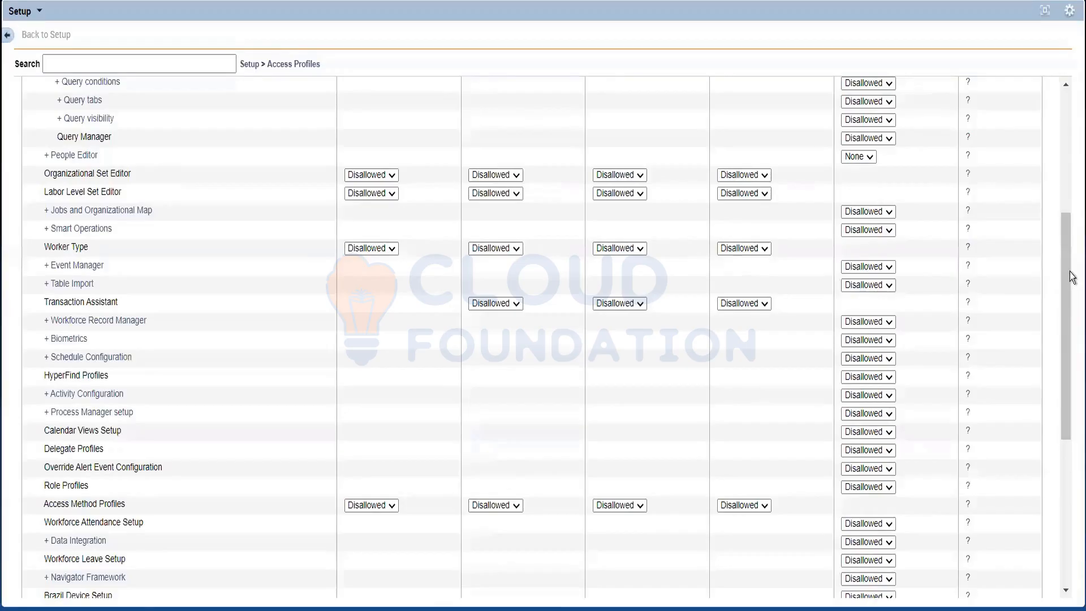
{"action": "scroll", "coordinate": [1067, 263], "scroll_direction": "up", "scroll_amount": 5}
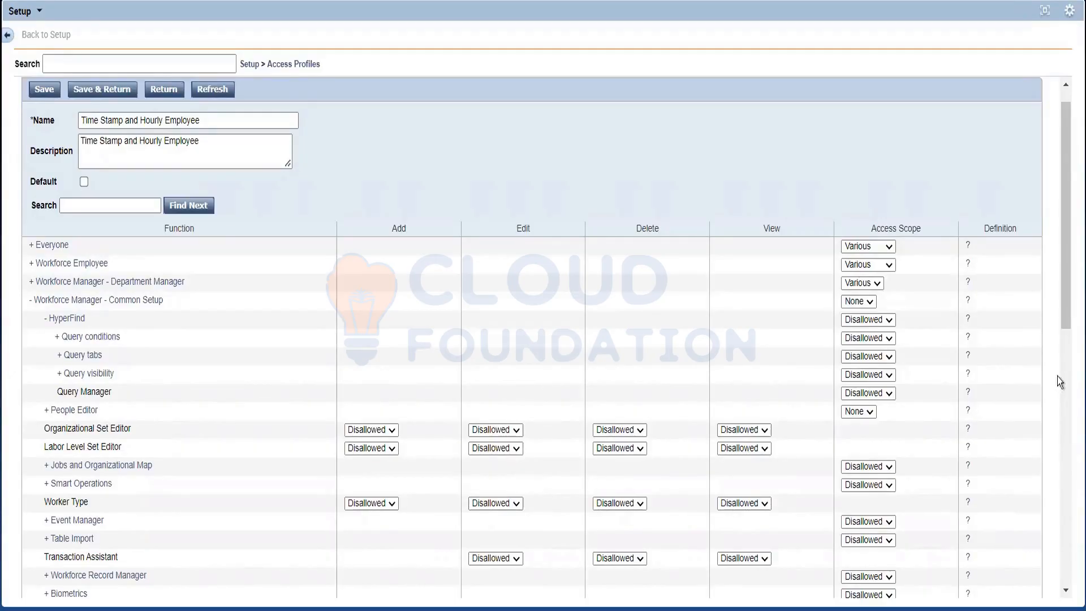
{"action": "left_click_drag", "start_coordinate": [1067, 328], "coordinate": [1067, 580]}
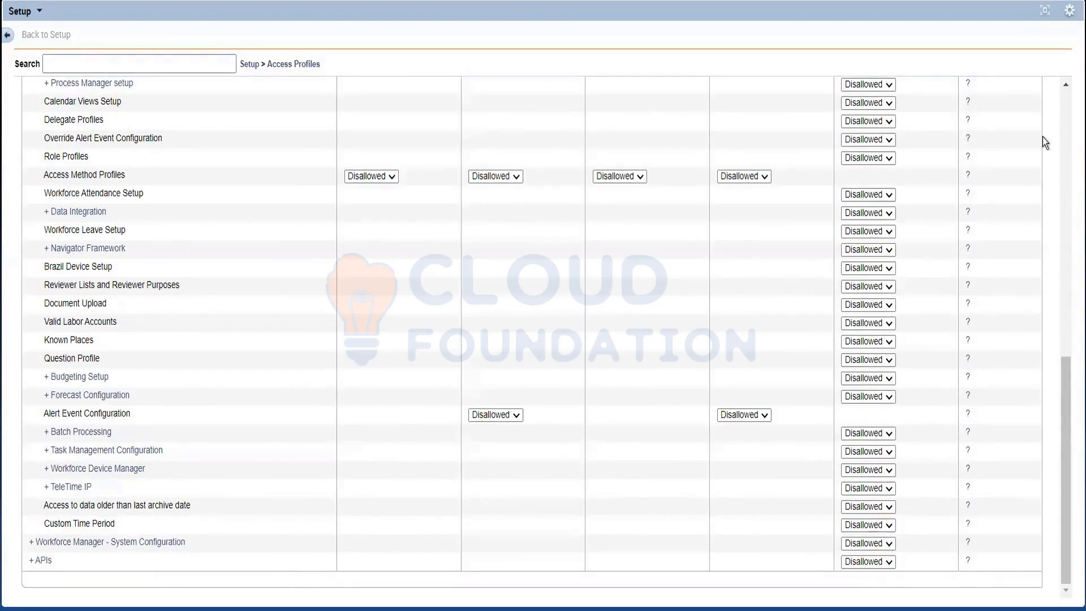
{"action": "left_click", "coordinate": [1068, 107]}
{"action": "left_click", "coordinate": [1068, 106]}
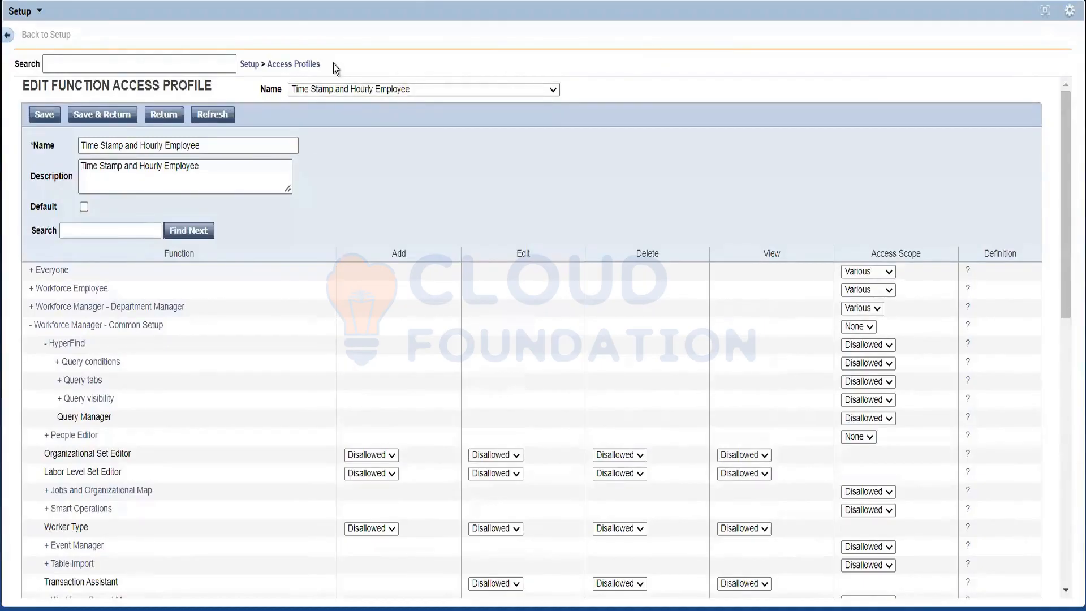
Step: Open the Super Access function access profile and review its Workforce Manager - Department Manager functions
{"action": "left_click", "coordinate": [280, 67]}
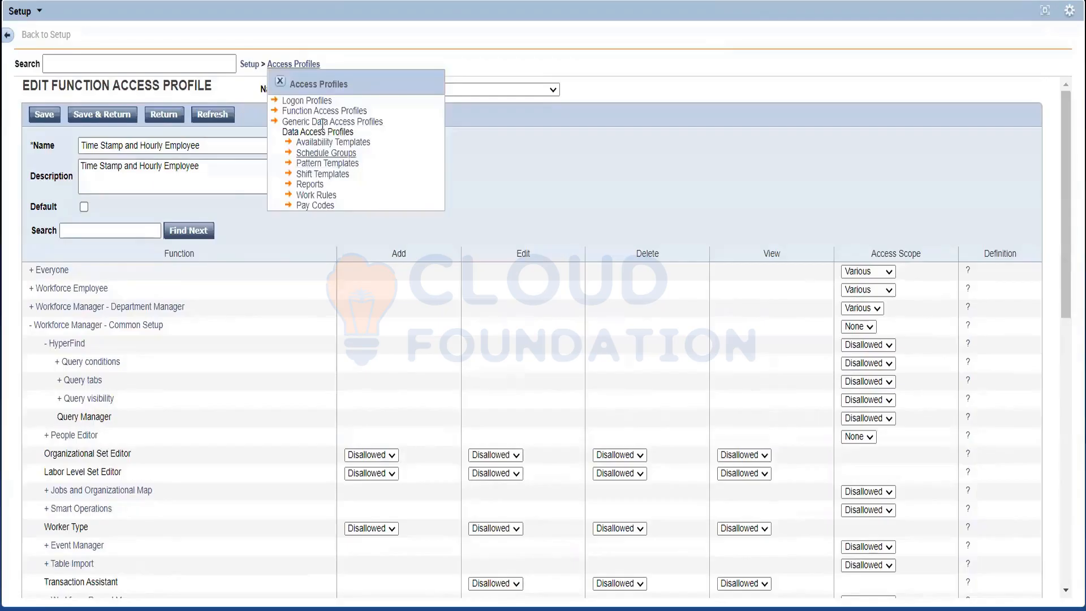
{"action": "left_click", "coordinate": [328, 111]}
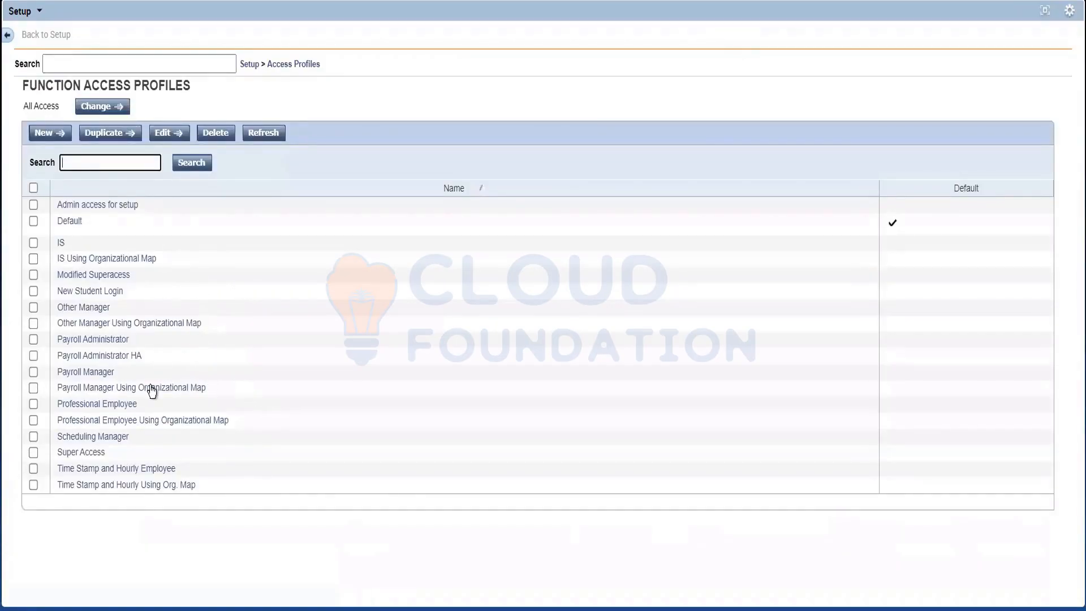
{"action": "left_click", "coordinate": [80, 452]}
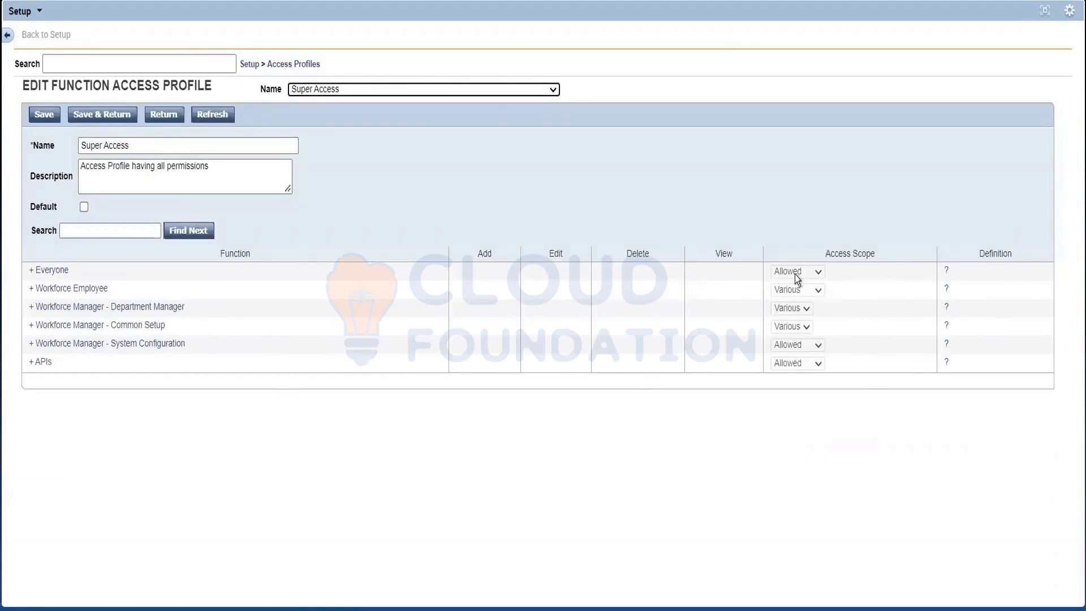
{"action": "left_click", "coordinate": [50, 307]}
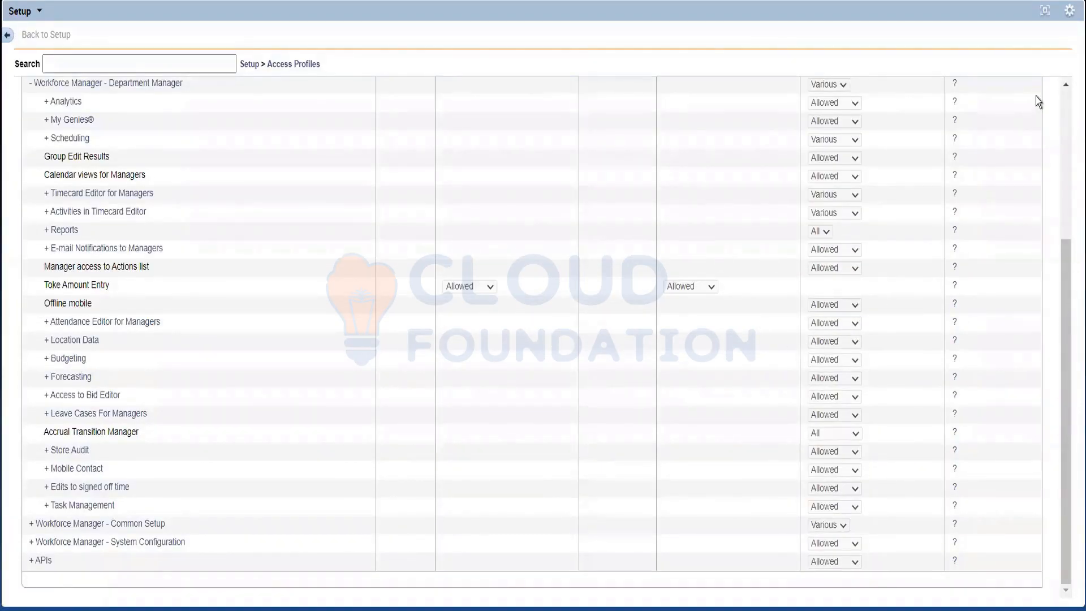
{"action": "left_click", "coordinate": [1065, 188]}
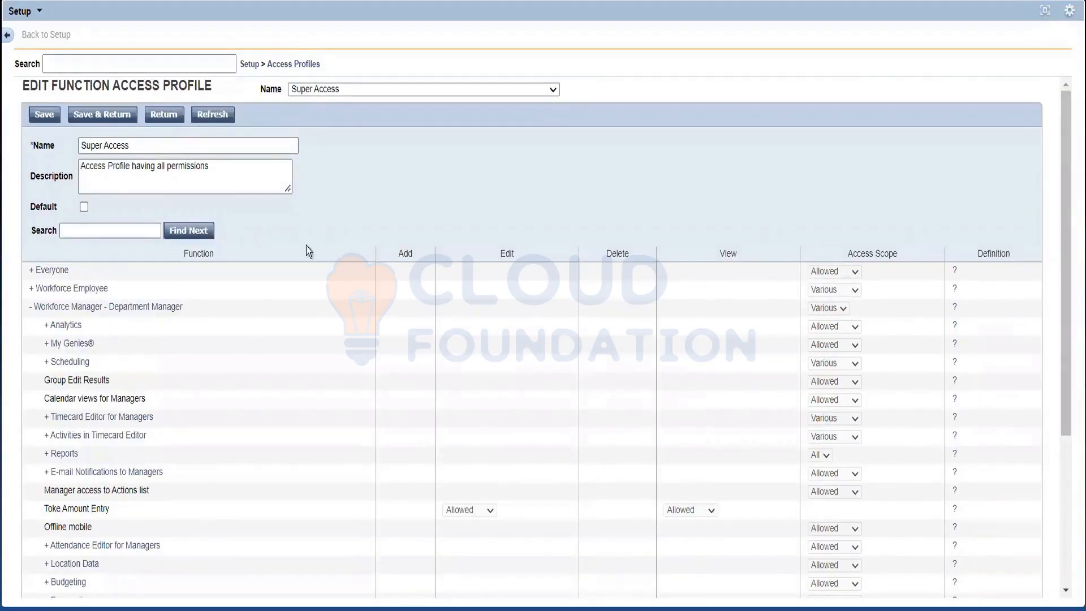
{"action": "left_click", "coordinate": [88, 290]}
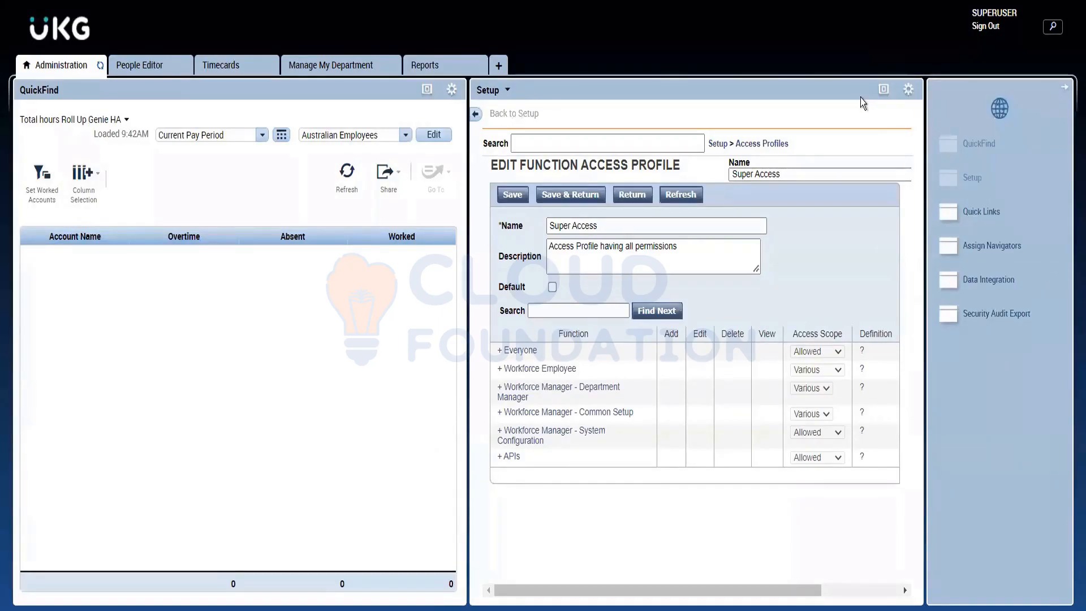
Step: Expand Workforce Employee in the enlarged Super Access profile, review its functions, and restore the Setup view to its normal size
{"action": "left_click", "coordinate": [883, 91]}
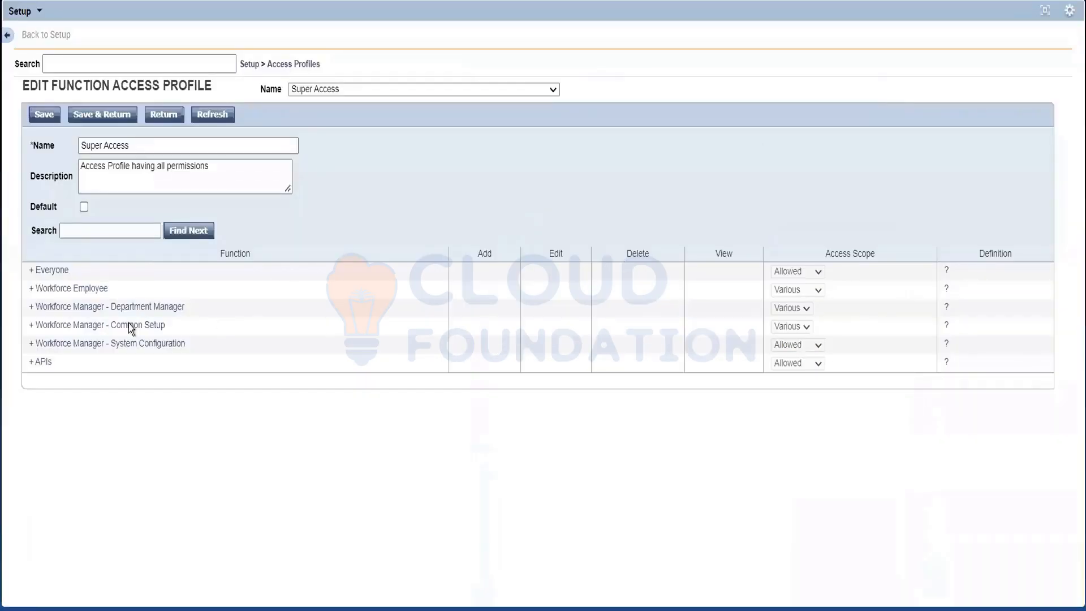
{"action": "left_click", "coordinate": [31, 291]}
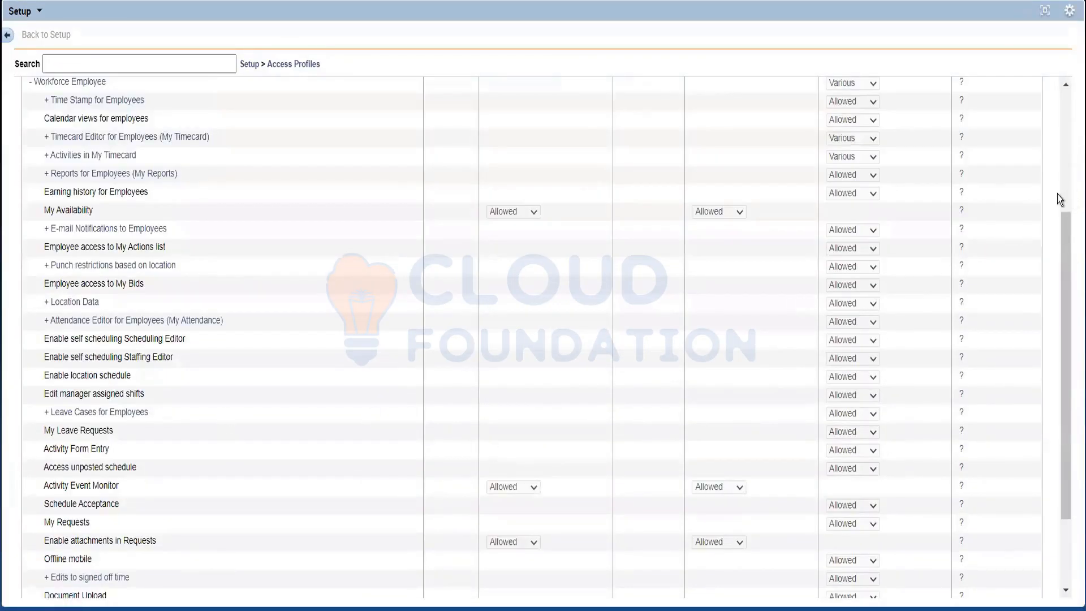
{"action": "left_click", "coordinate": [1066, 146]}
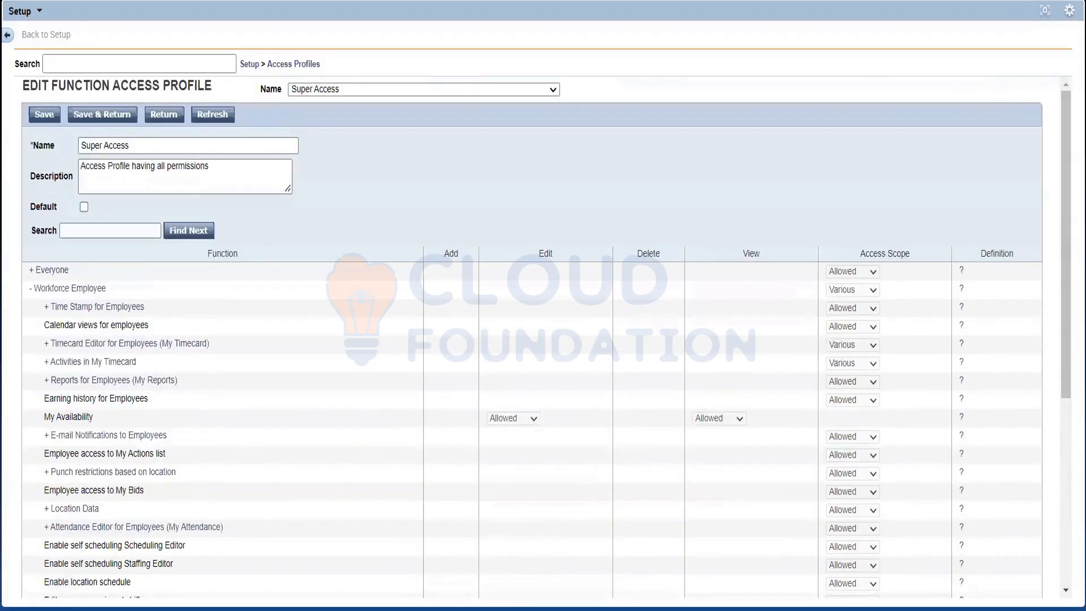
{"action": "left_click", "coordinate": [1045, 11]}
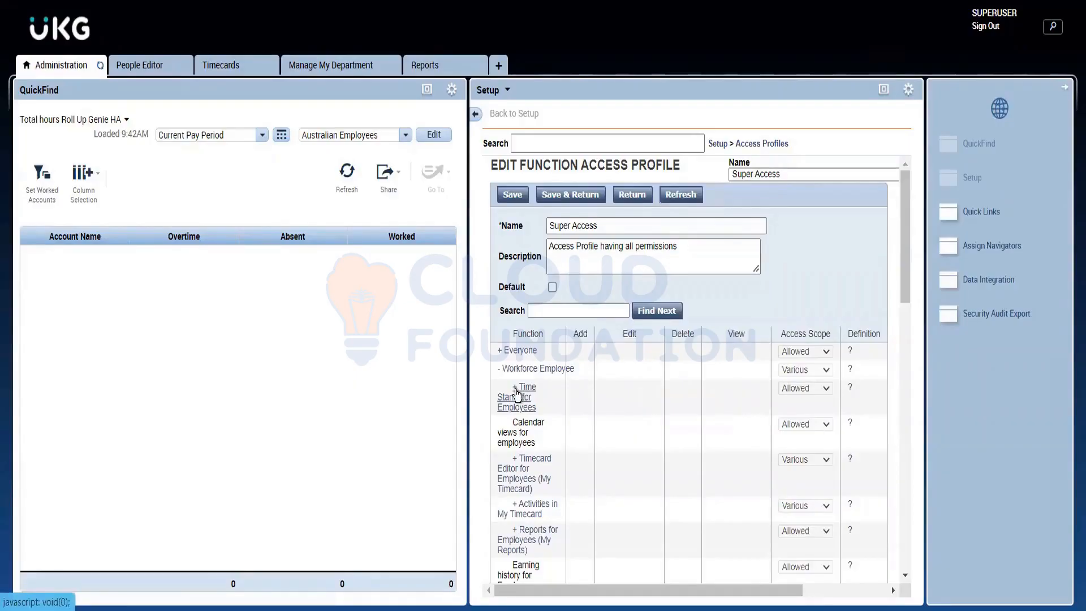
Step: Expand Time Stamp for Employees and review its permissions, including Punch from mobile available without local authentication
{"action": "left_click", "coordinate": [515, 392]}
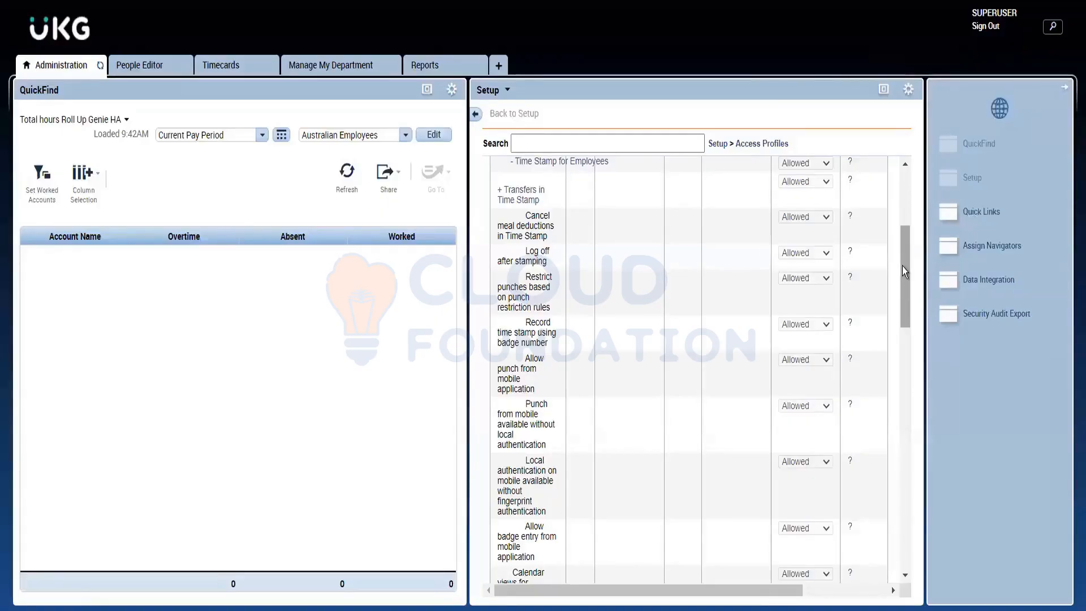
{"action": "mouse_move", "coordinate": [901, 267]}
{"action": "left_mouse_down"}
{"action": "mouse_move", "coordinate": [905, 284]}
{"action": "mouse_move", "coordinate": [901, 272]}
{"action": "left_mouse_up"}
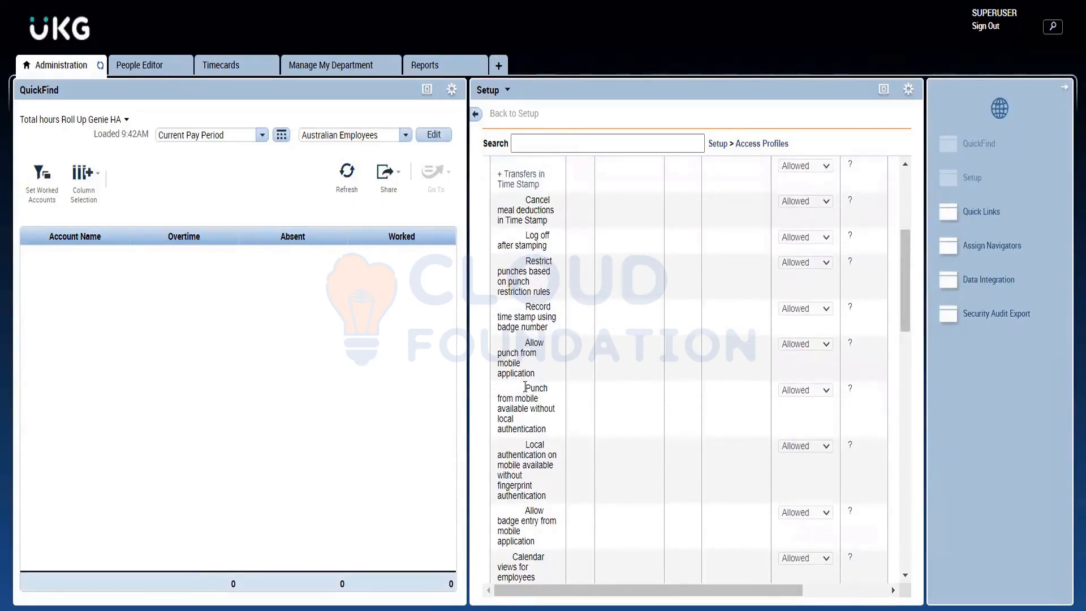
{"action": "left_click_drag", "start_coordinate": [524, 388], "coordinate": [564, 421]}
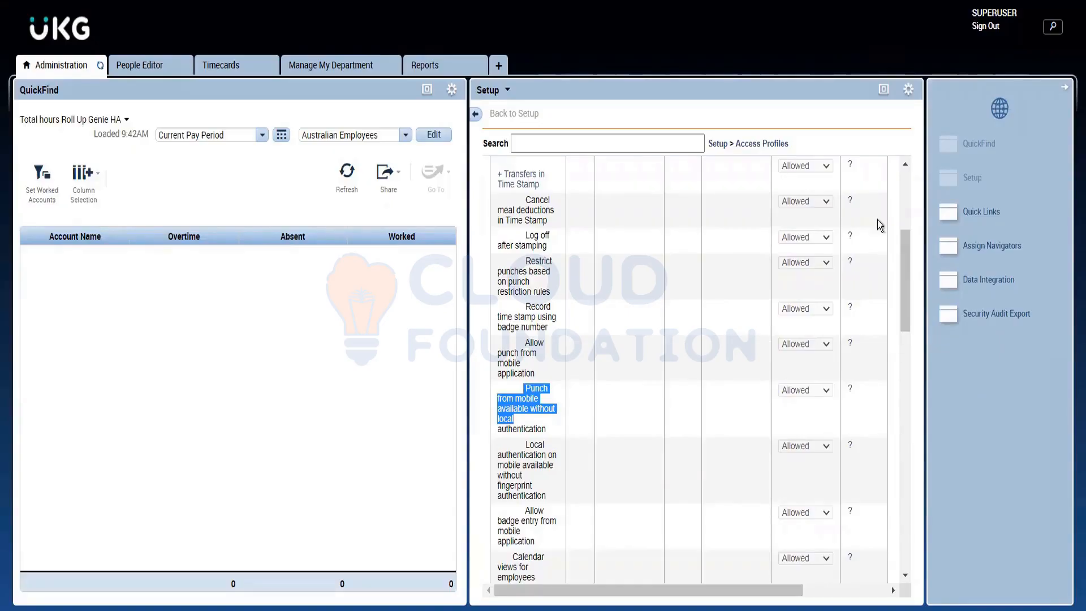
{"action": "left_click", "coordinate": [895, 192]}
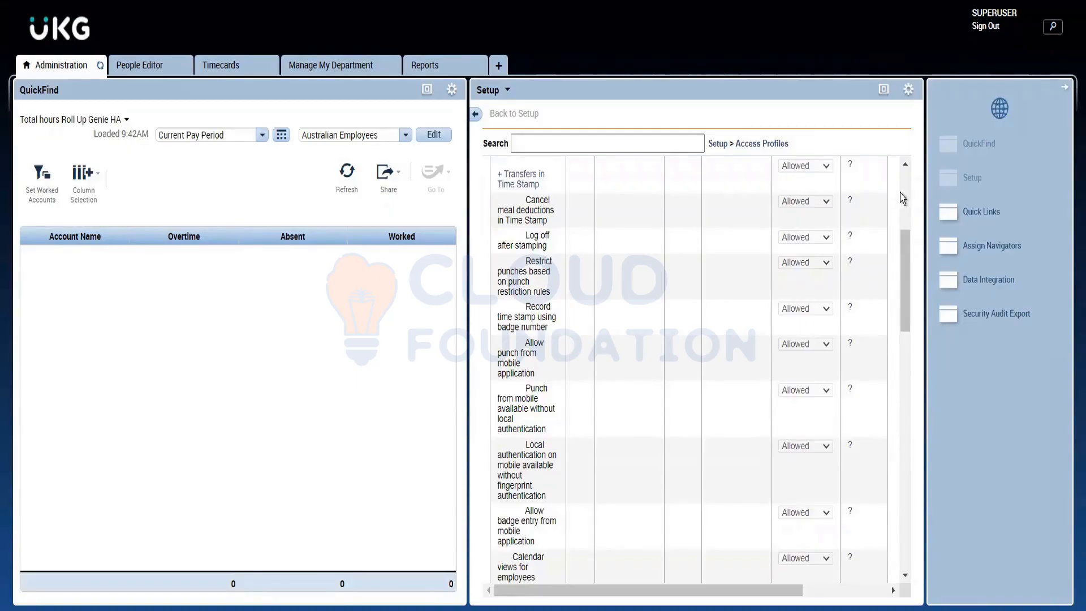
{"action": "left_click_drag", "start_coordinate": [901, 192], "coordinate": [907, 74]}
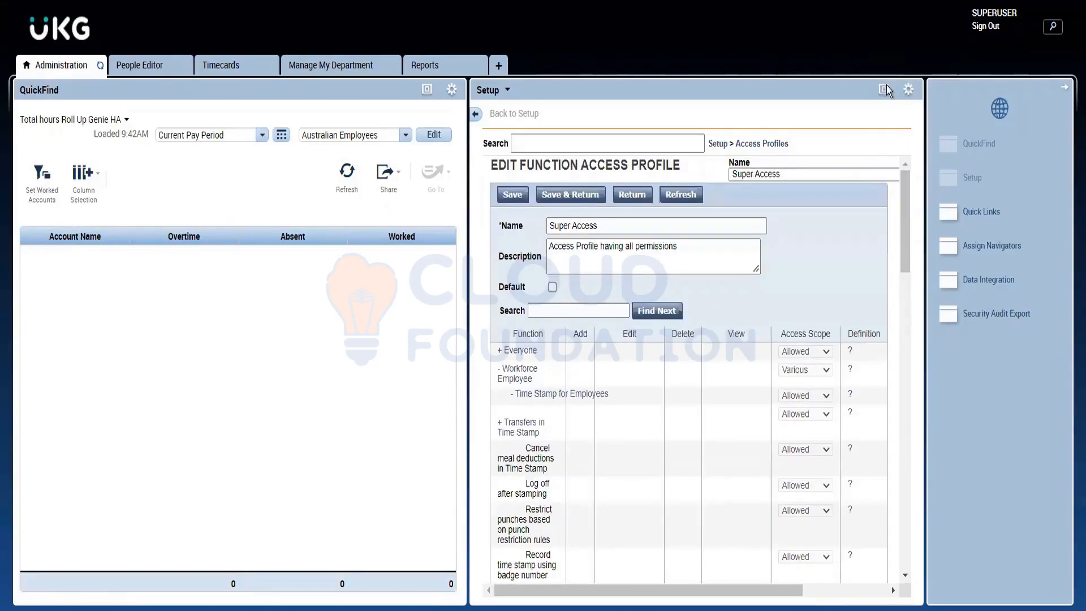
Step: Return to the enlarged Setup overview and highlight Generic Data Access Profiles, Logon Profiles and Function Access Profiles one after another
{"action": "left_click", "coordinate": [884, 89]}
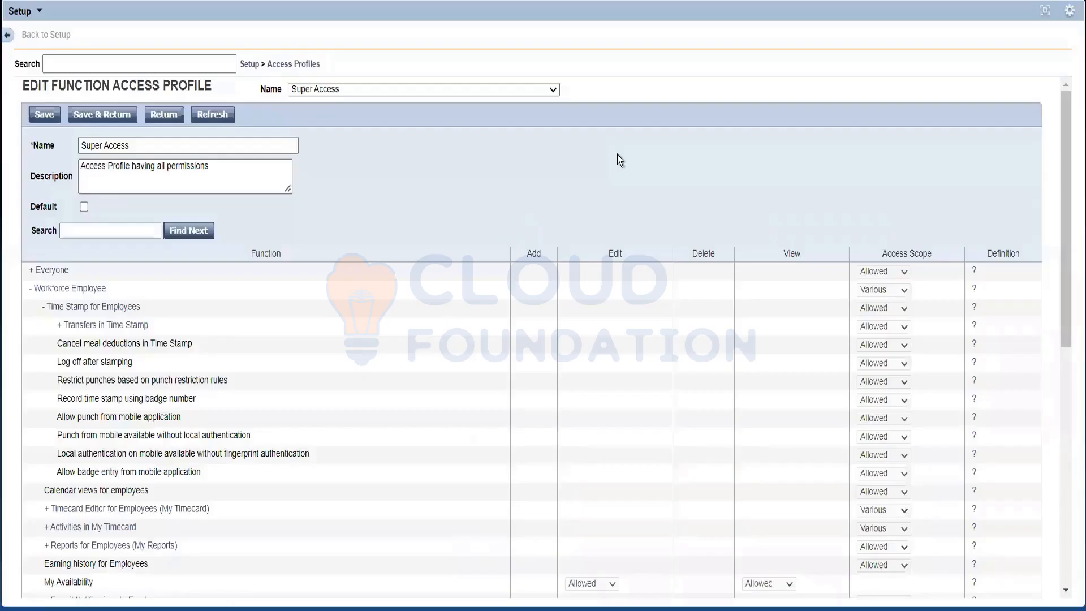
{"action": "left_click", "coordinate": [256, 66]}
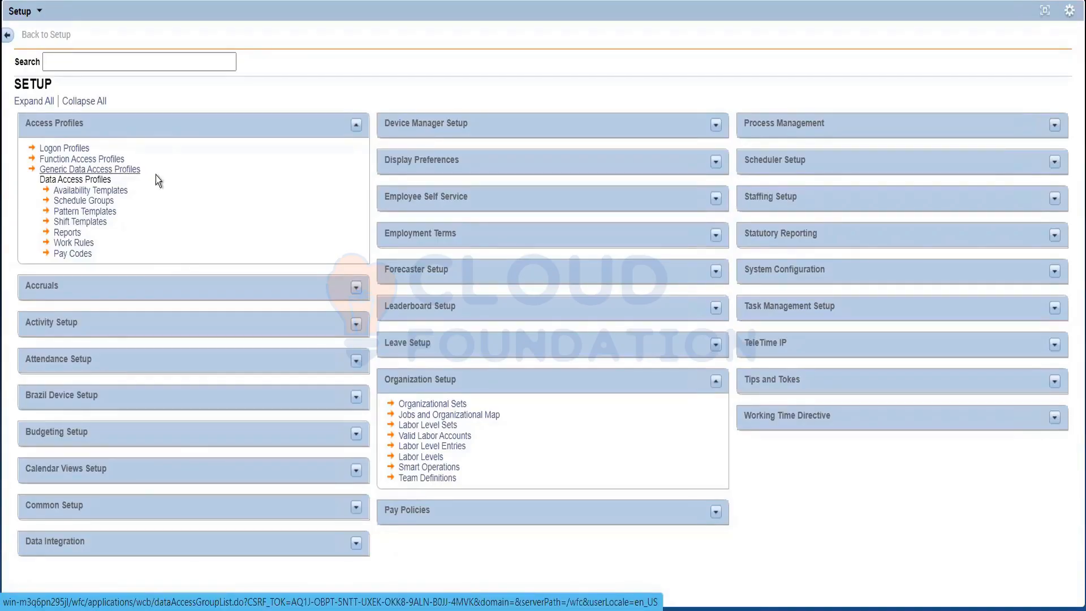
{"action": "left_click_drag", "start_coordinate": [156, 174], "coordinate": [39, 168]}
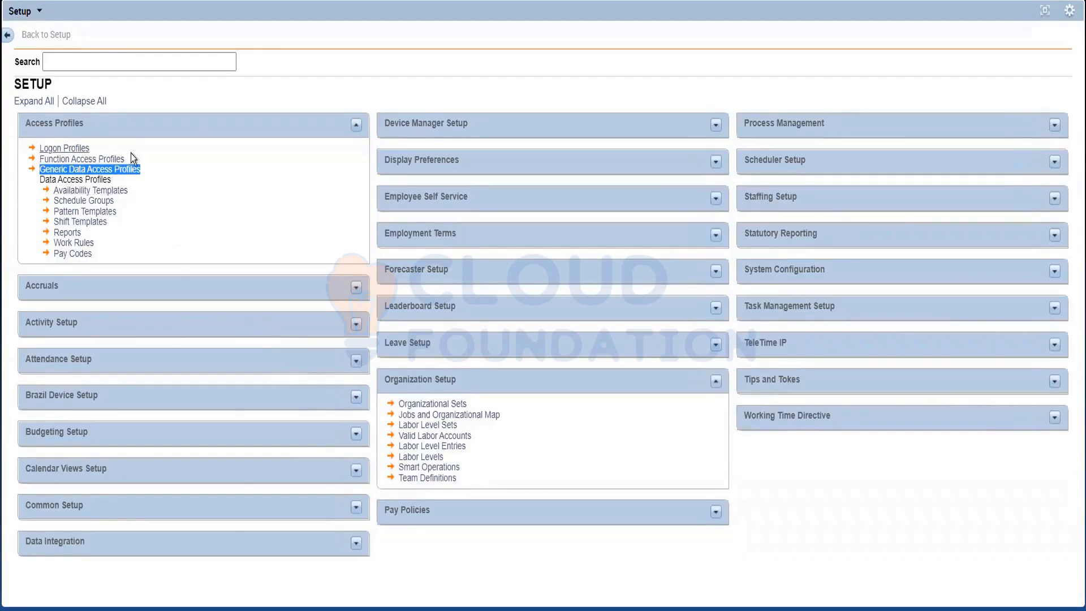
{"action": "left_click_drag", "start_coordinate": [104, 148], "coordinate": [32, 148]}
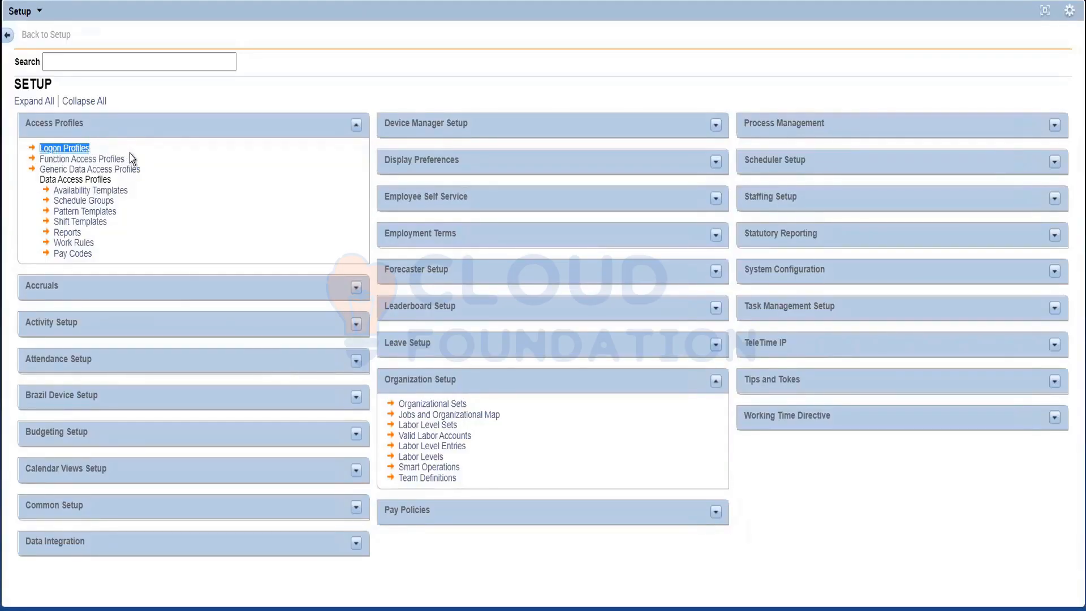
{"action": "left_click_drag", "start_coordinate": [126, 158], "coordinate": [36, 163]}
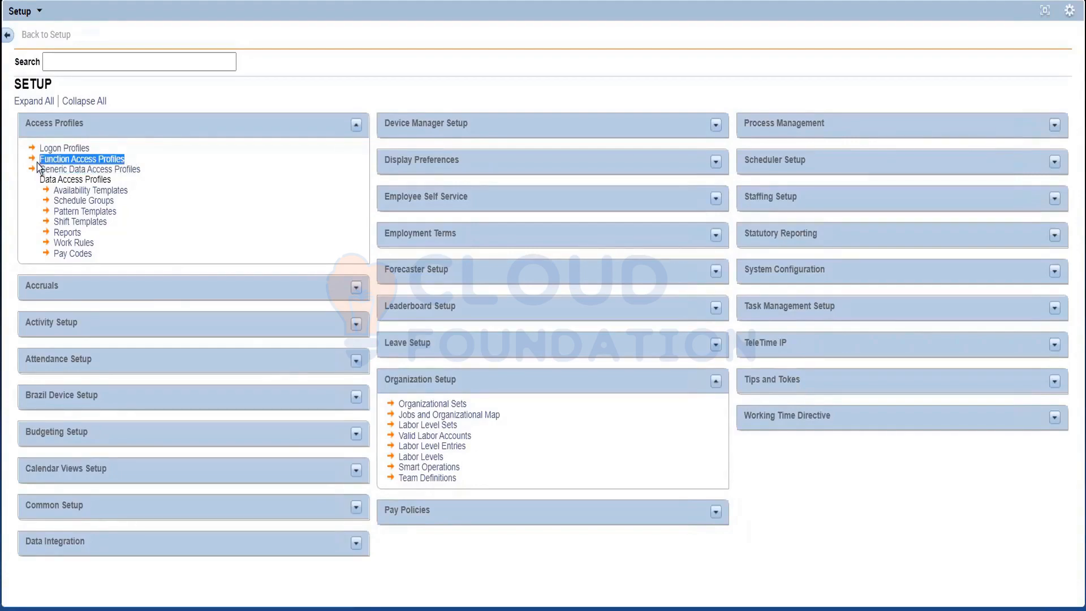